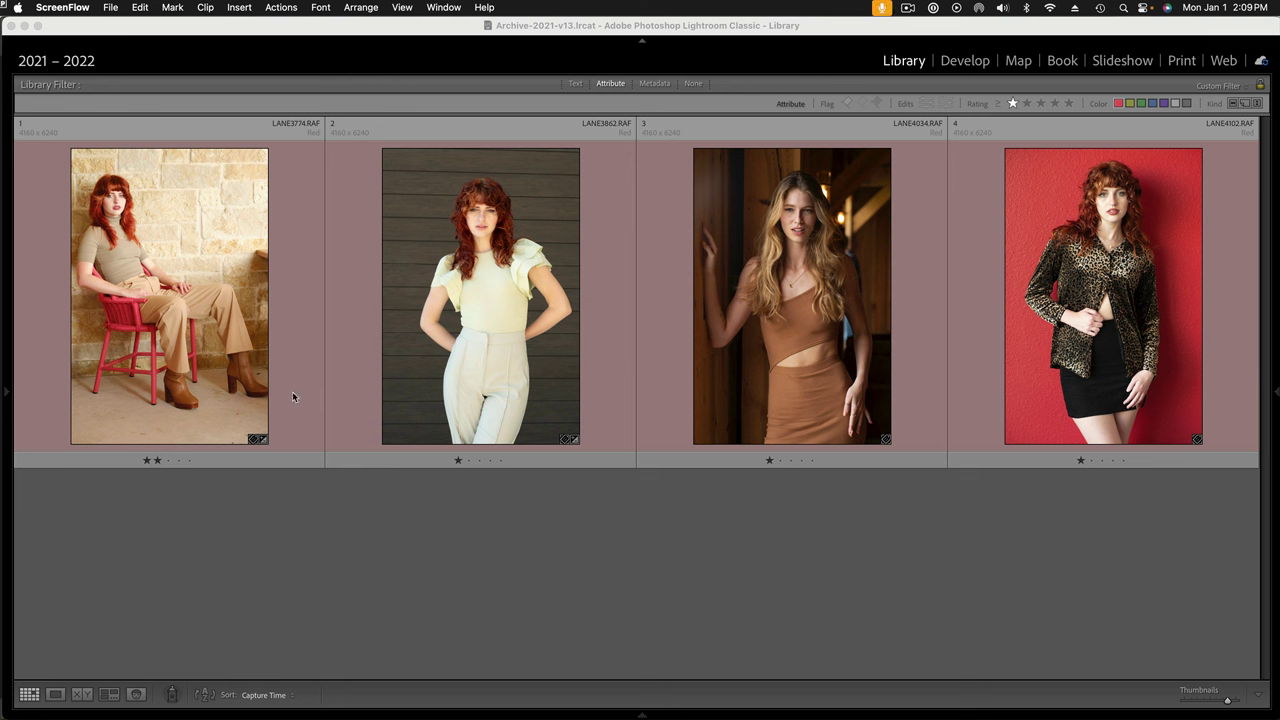
Step: Open the red-chair portrait in Develop, zoom in to inspect the woman's face, then fit it again
double_click(182, 308)
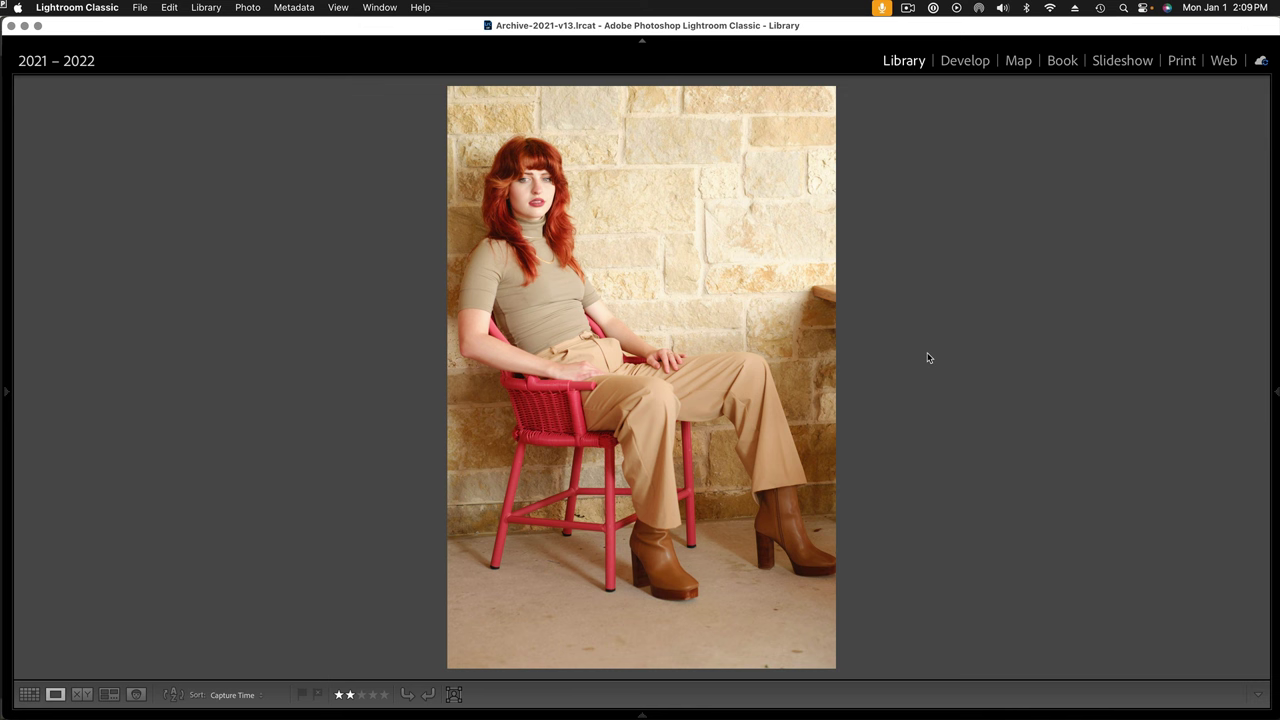
click(962, 62)
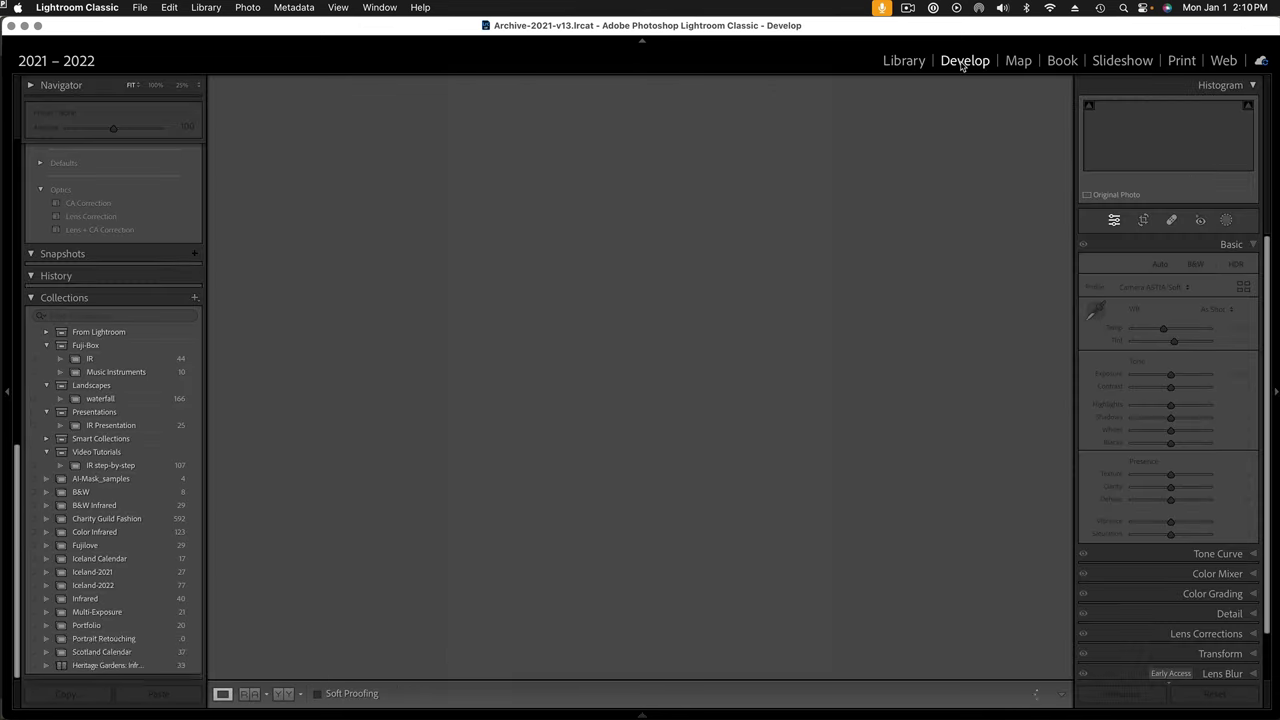
click(5, 395)
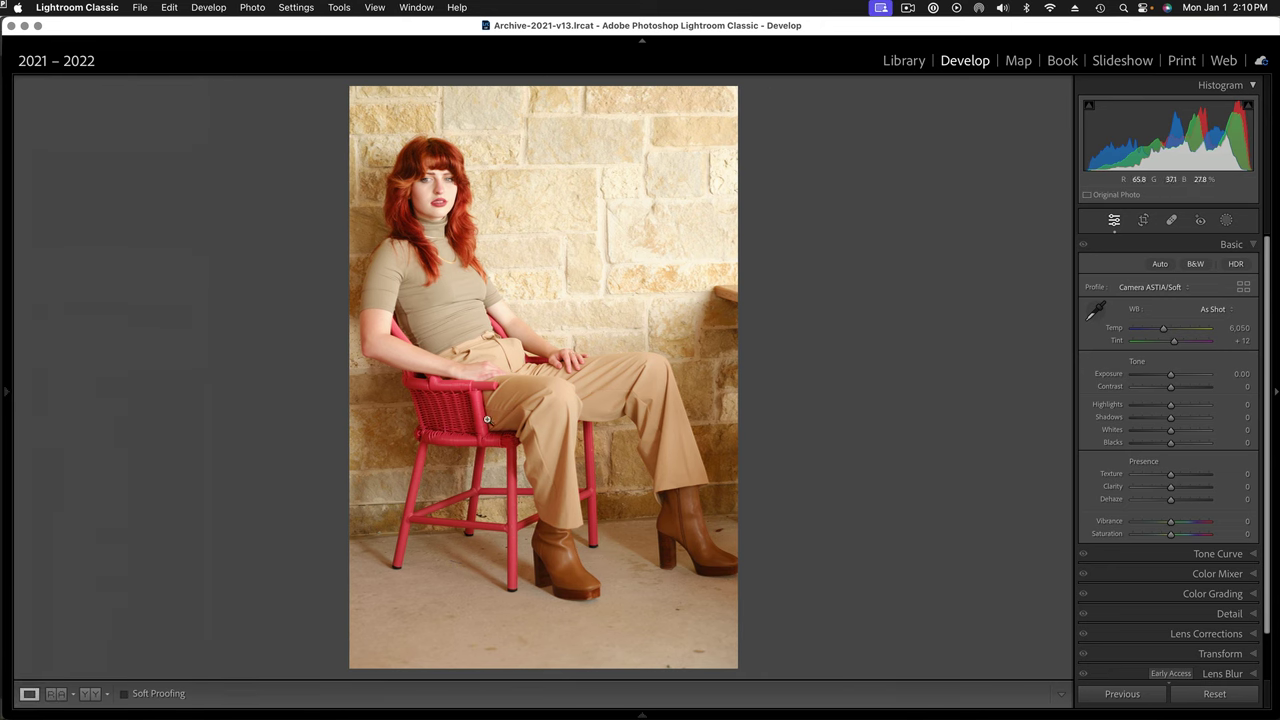
click(476, 331)
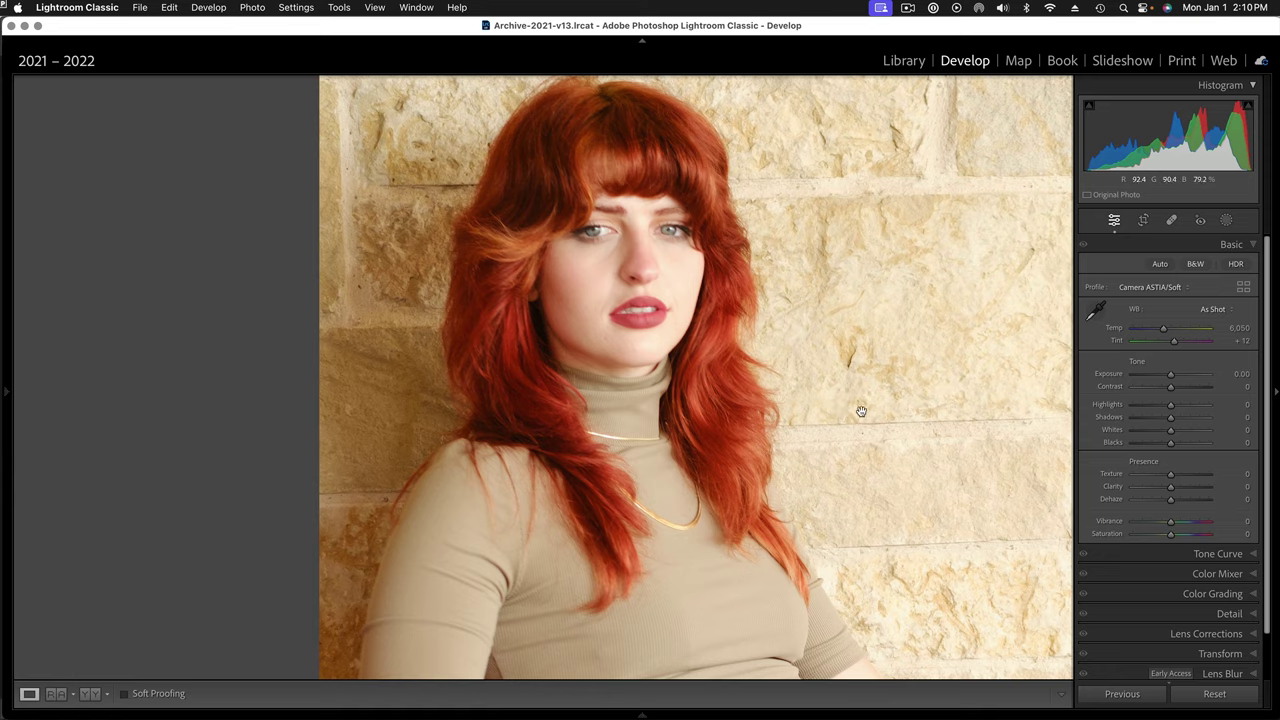
drag(693, 416, 560, 432)
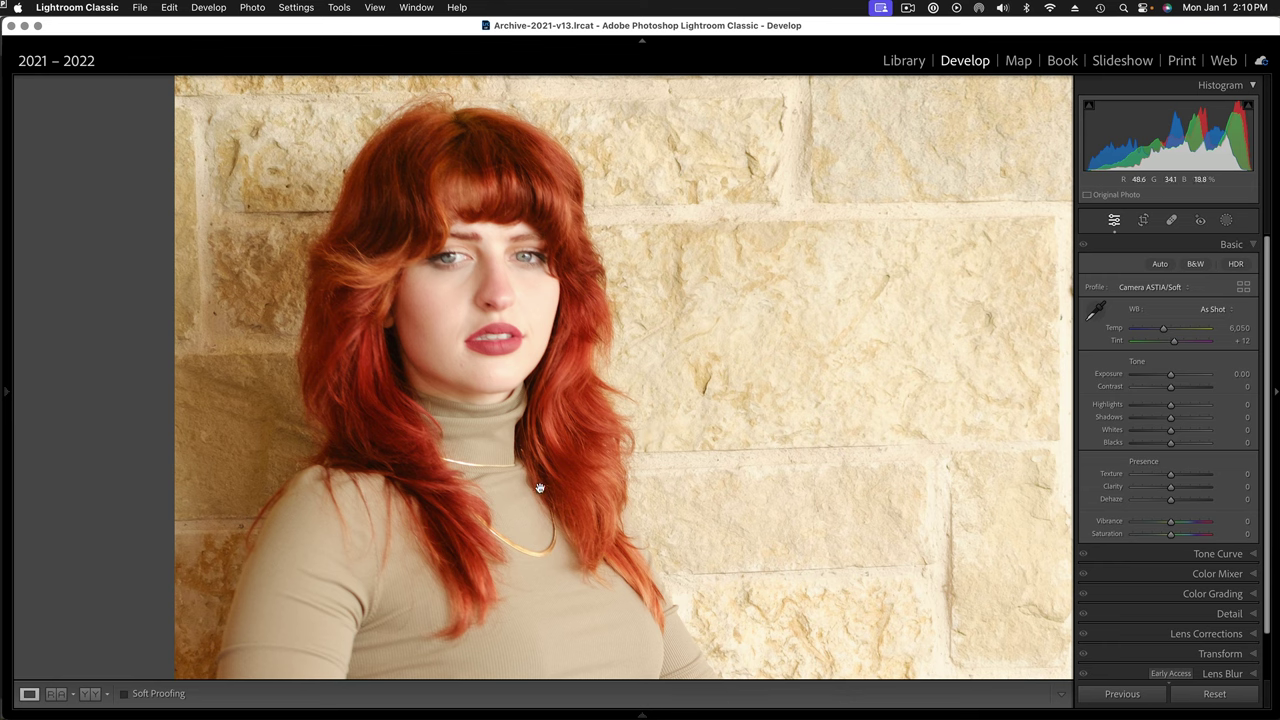
click(450, 500)
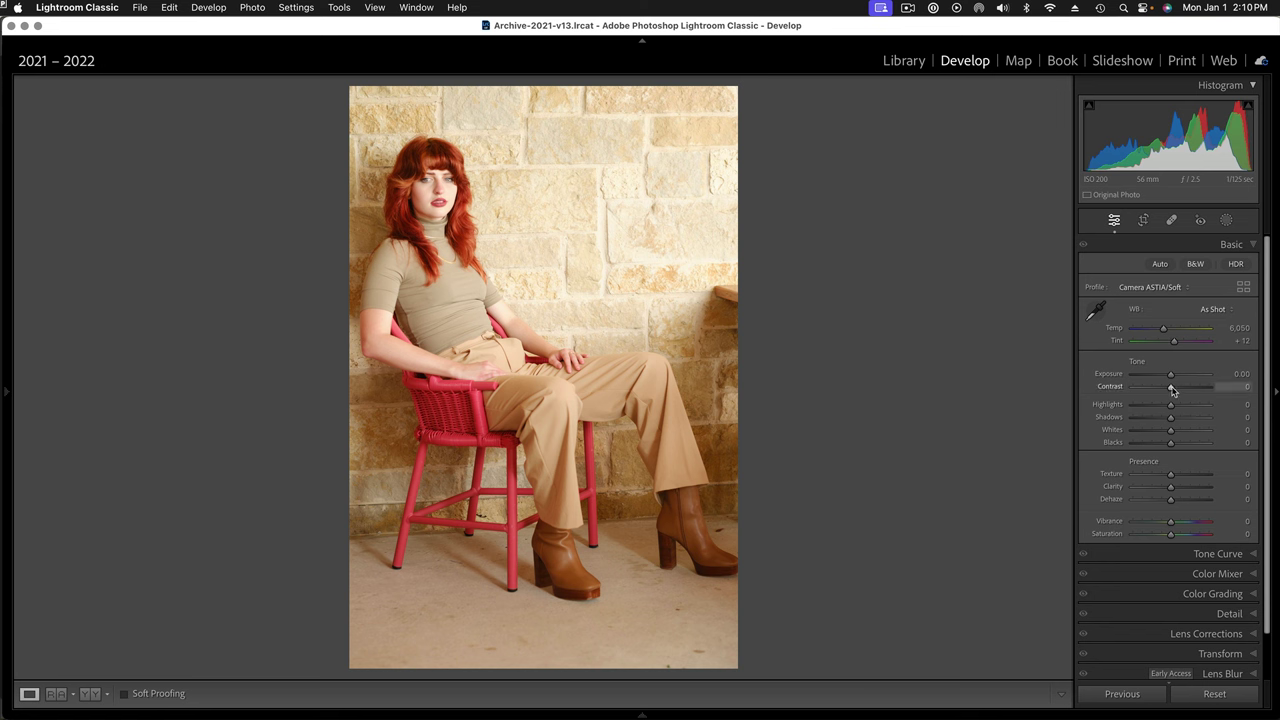
drag(1173, 390, 1263, 396)
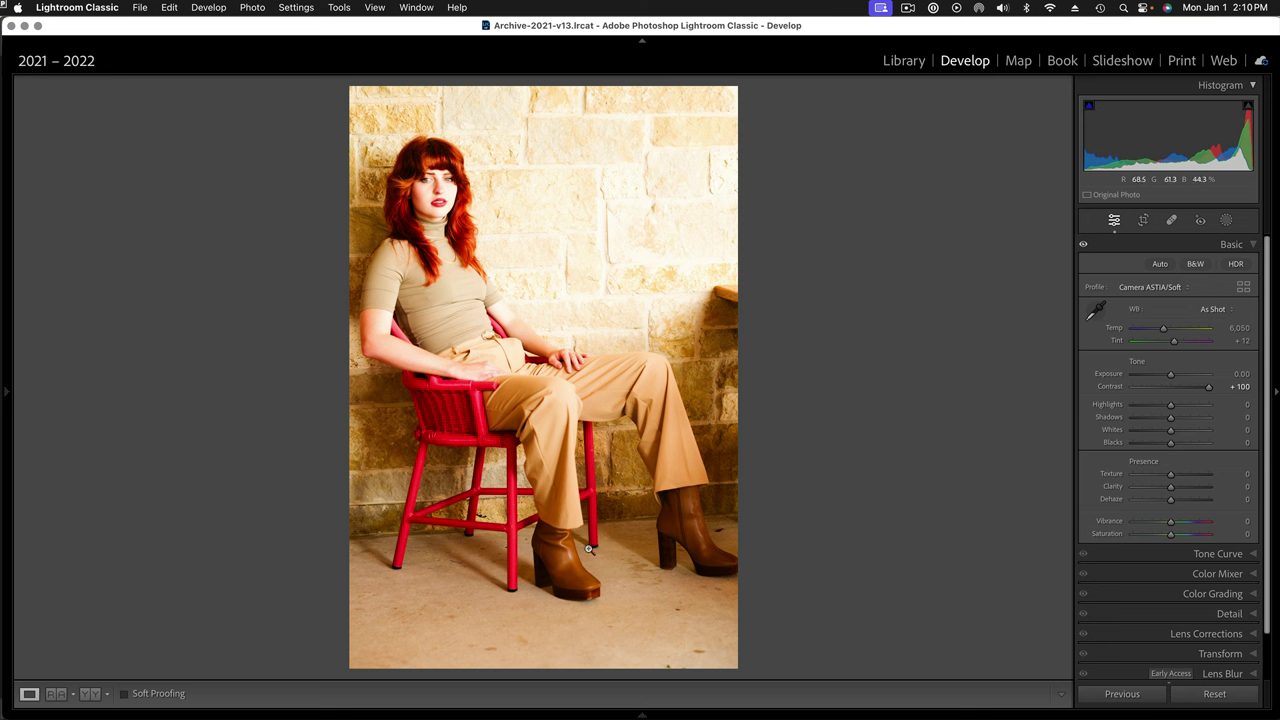
double_click(1112, 386)
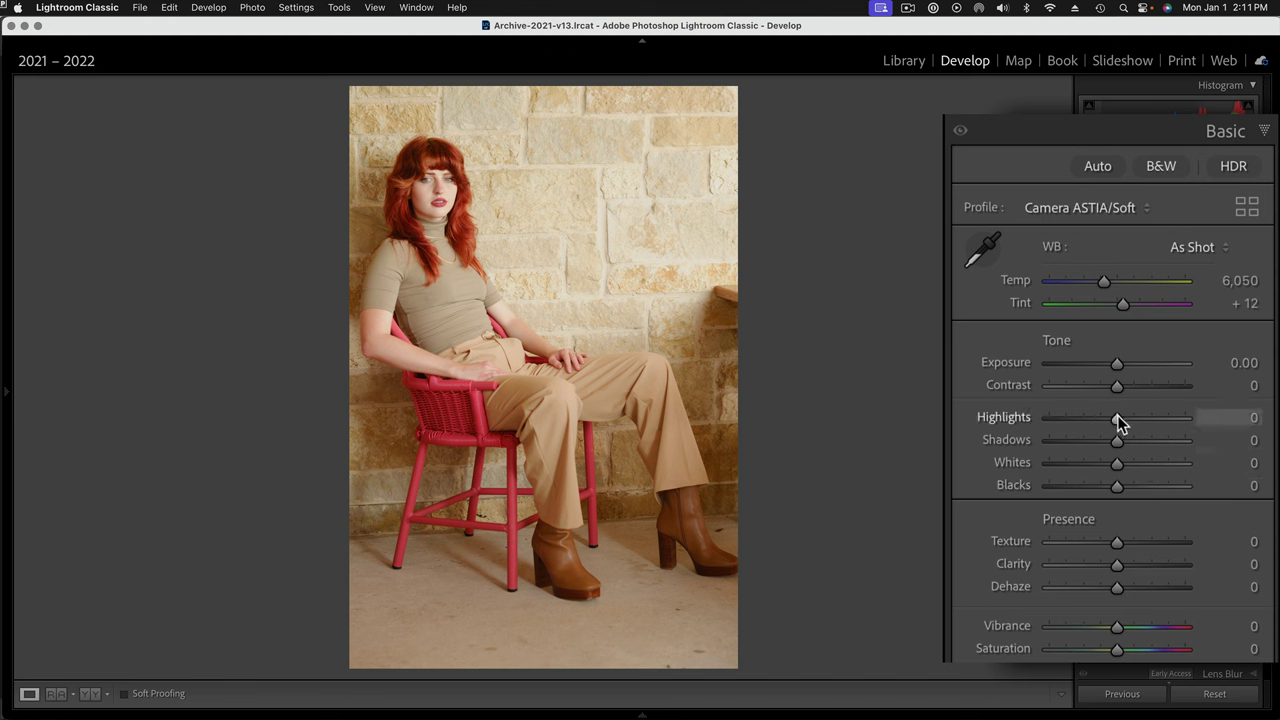
Step: Set Highlights to −100, Shadows to +100 and Dehaze to +100, briefly comparing against Dehaze 0
drag(1117, 415, 1000, 420)
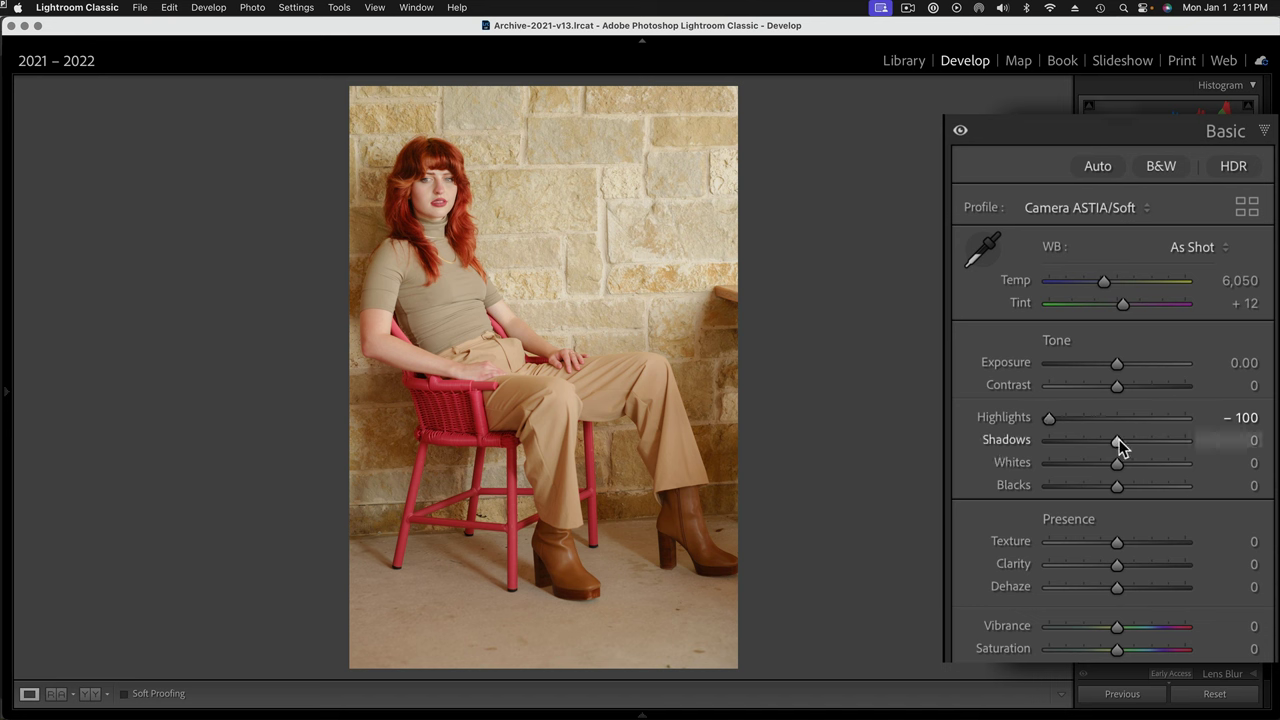
drag(1120, 439, 1185, 440)
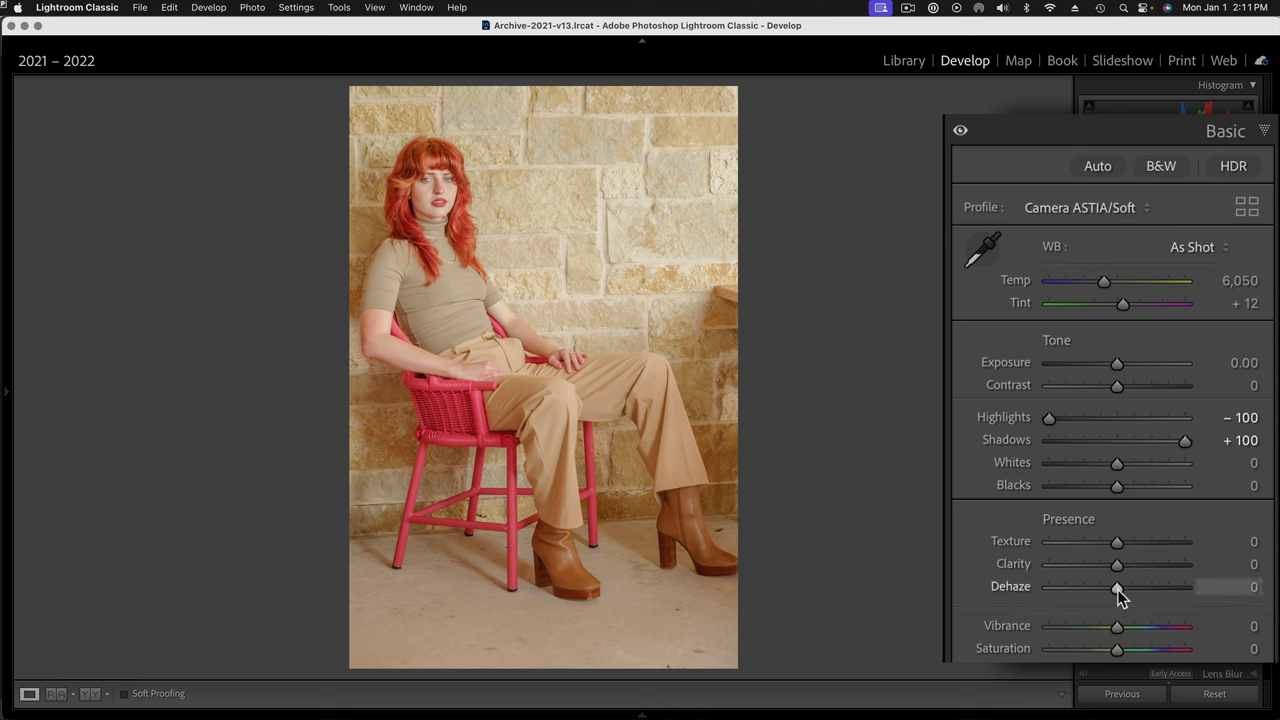
drag(1117, 589, 1136, 589)
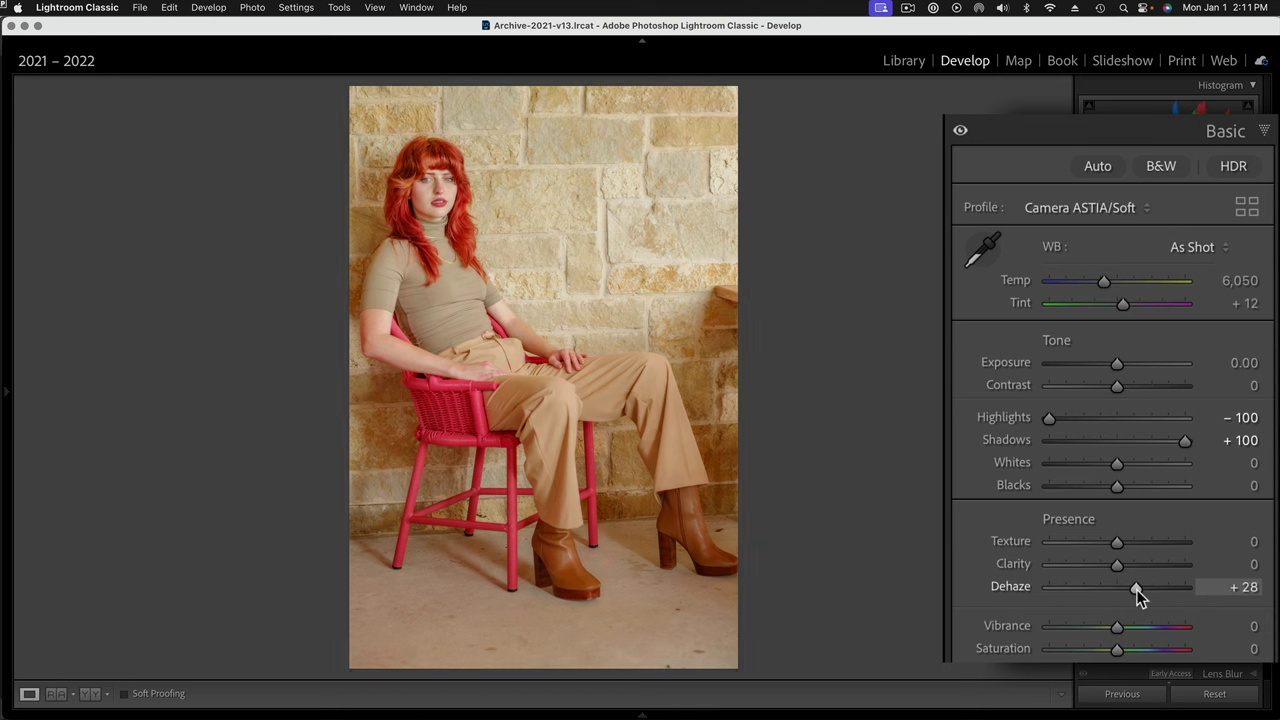
drag(1136, 589, 1264, 593)
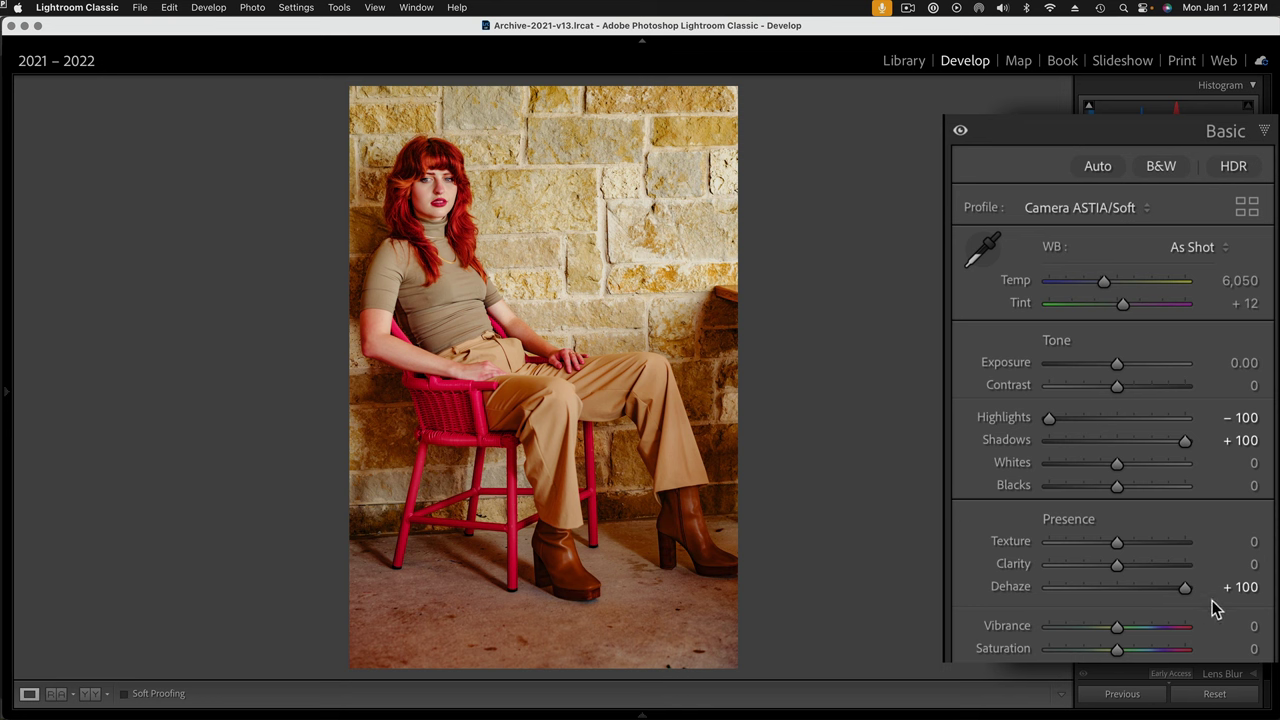
double_click(1184, 587)
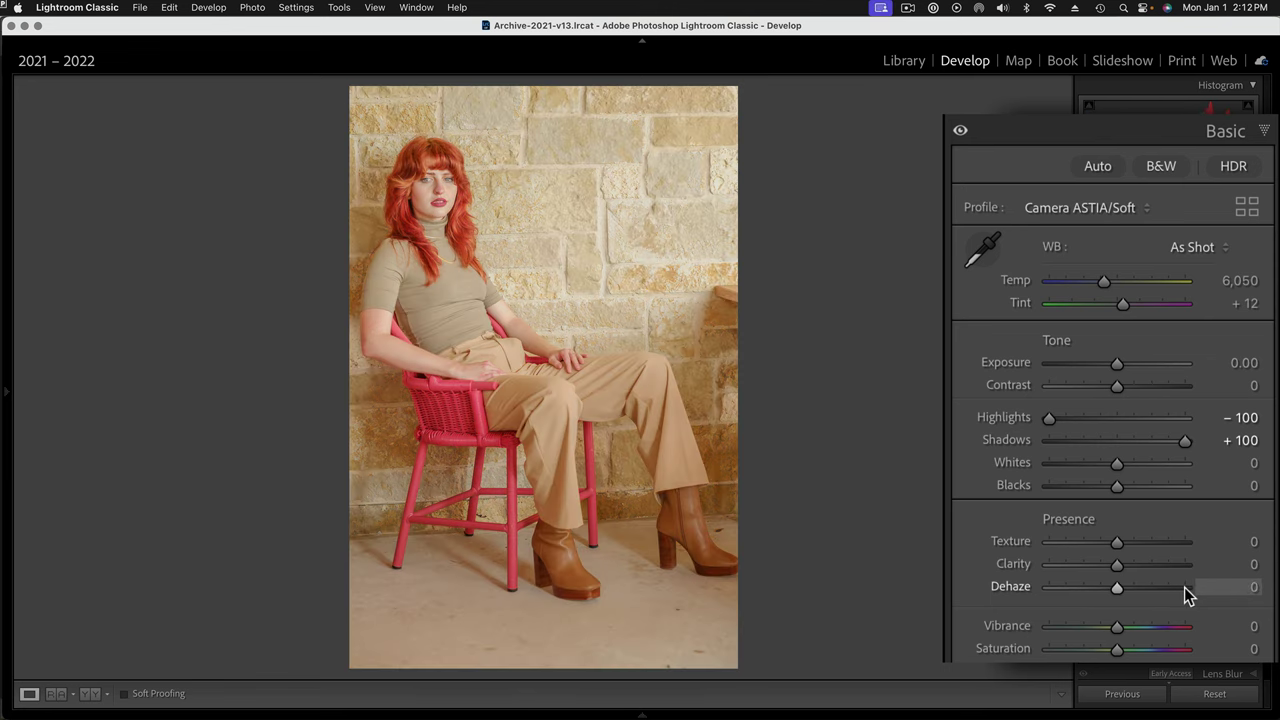
drag(1116, 587, 1185, 587)
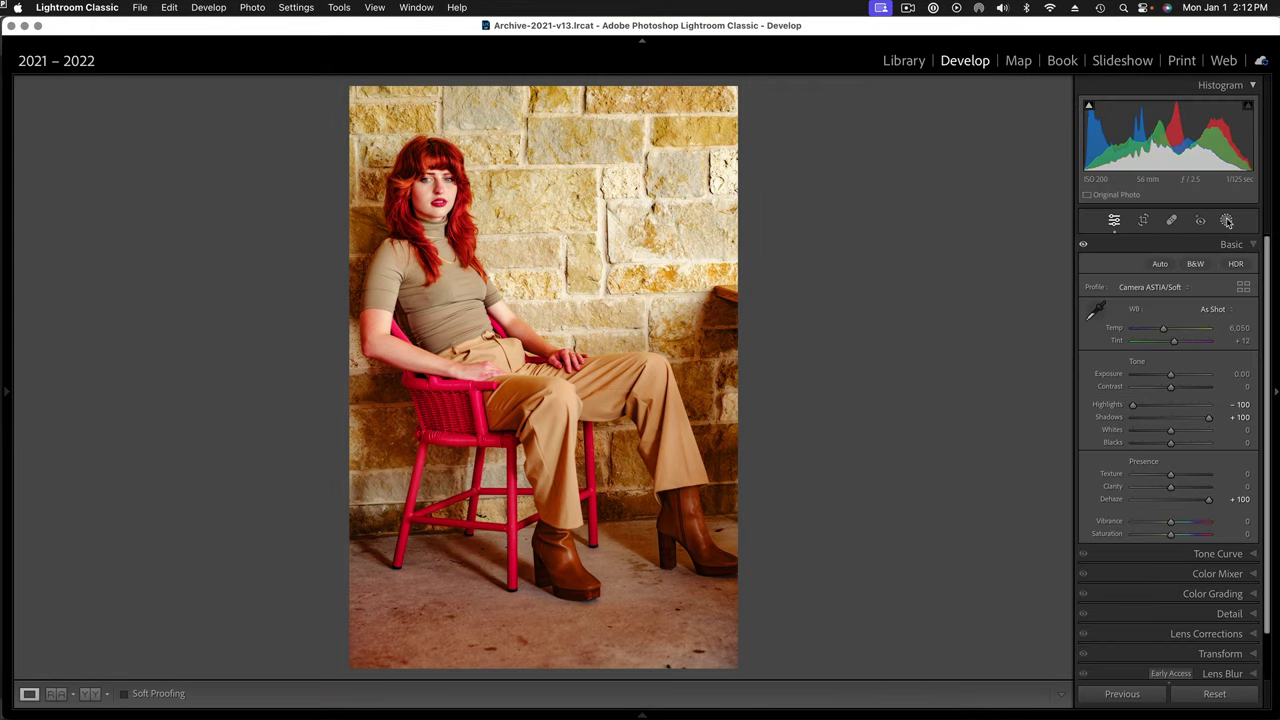
Step: Create a Luminance Range mask sampled from the photo, shown with a green overlay
click(1227, 221)
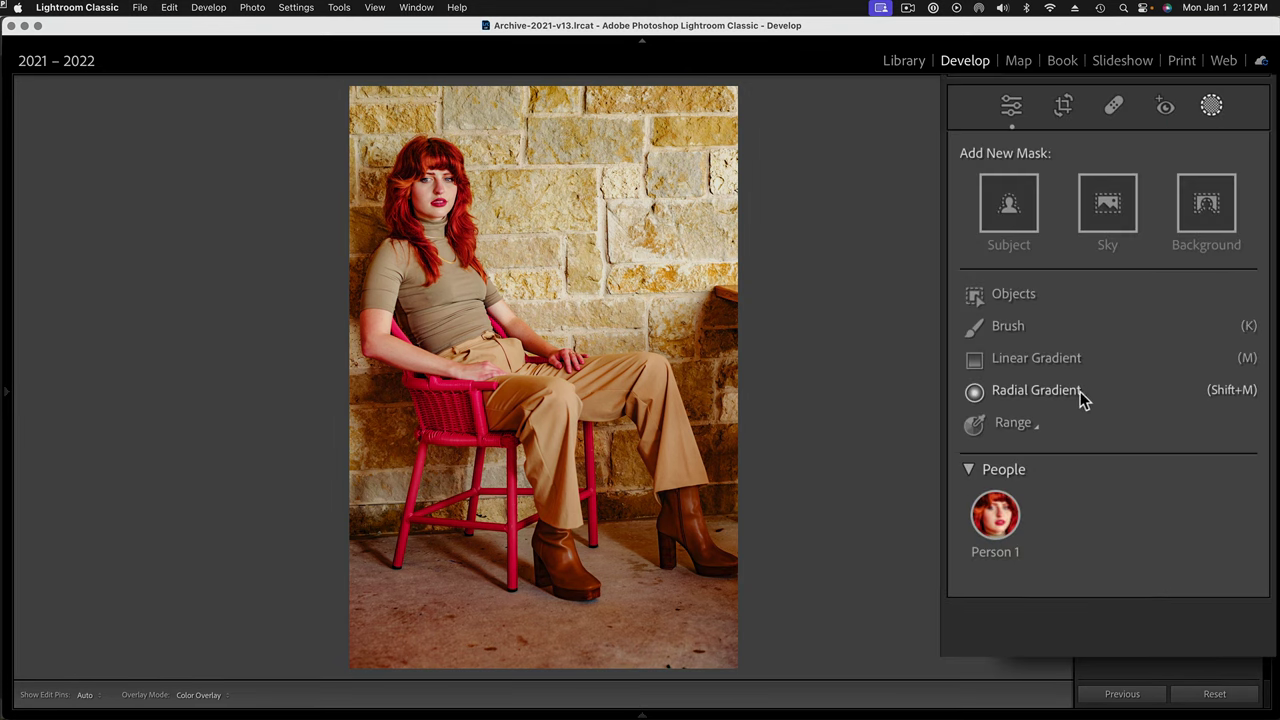
click(1020, 426)
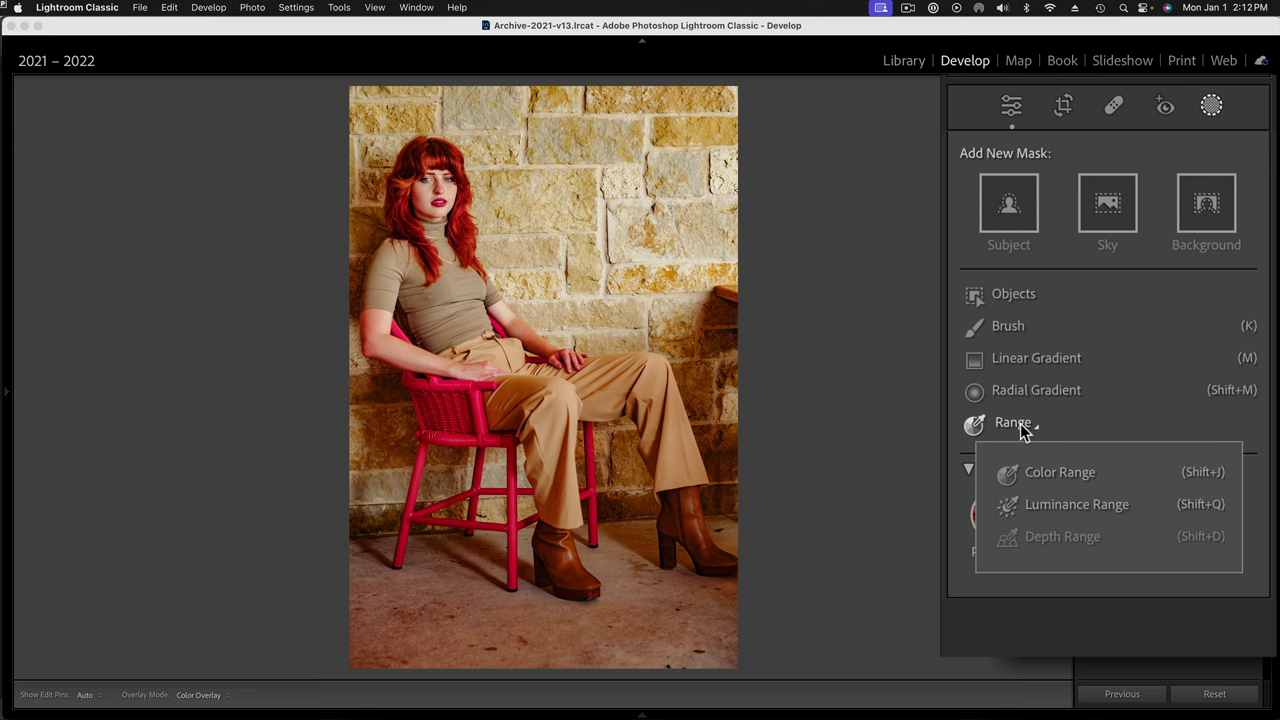
click(1053, 505)
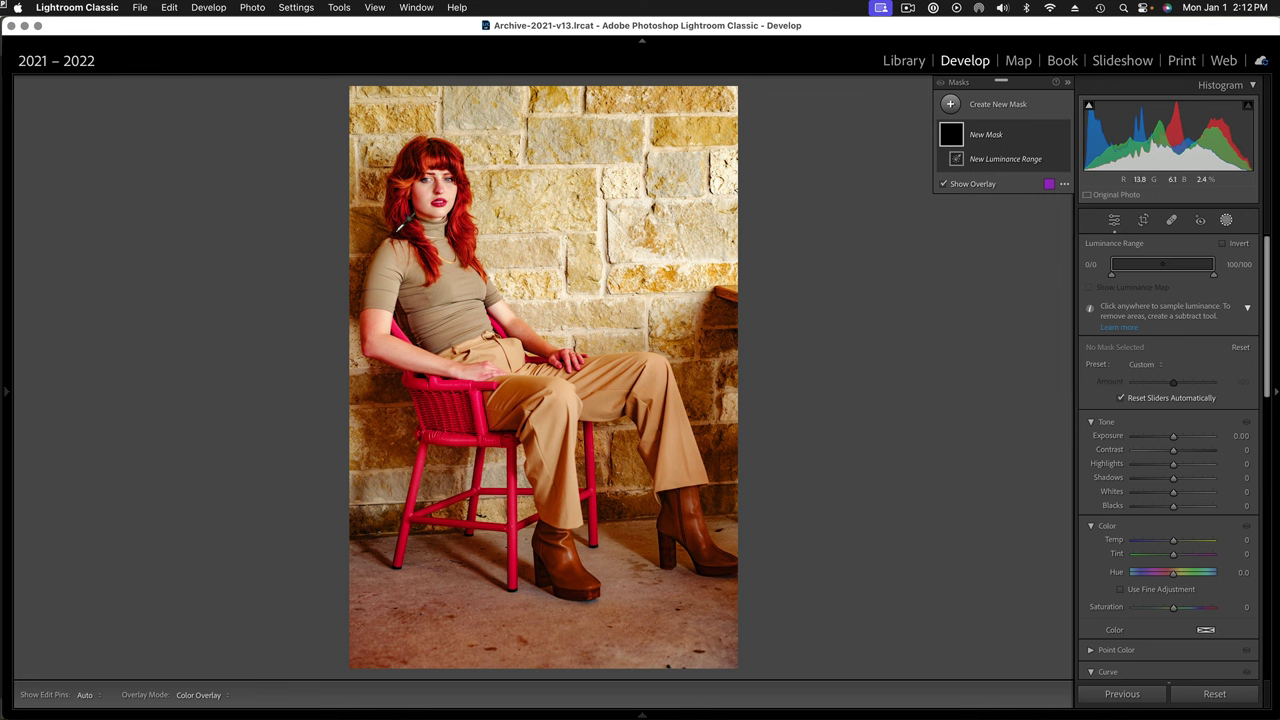
click(397, 229)
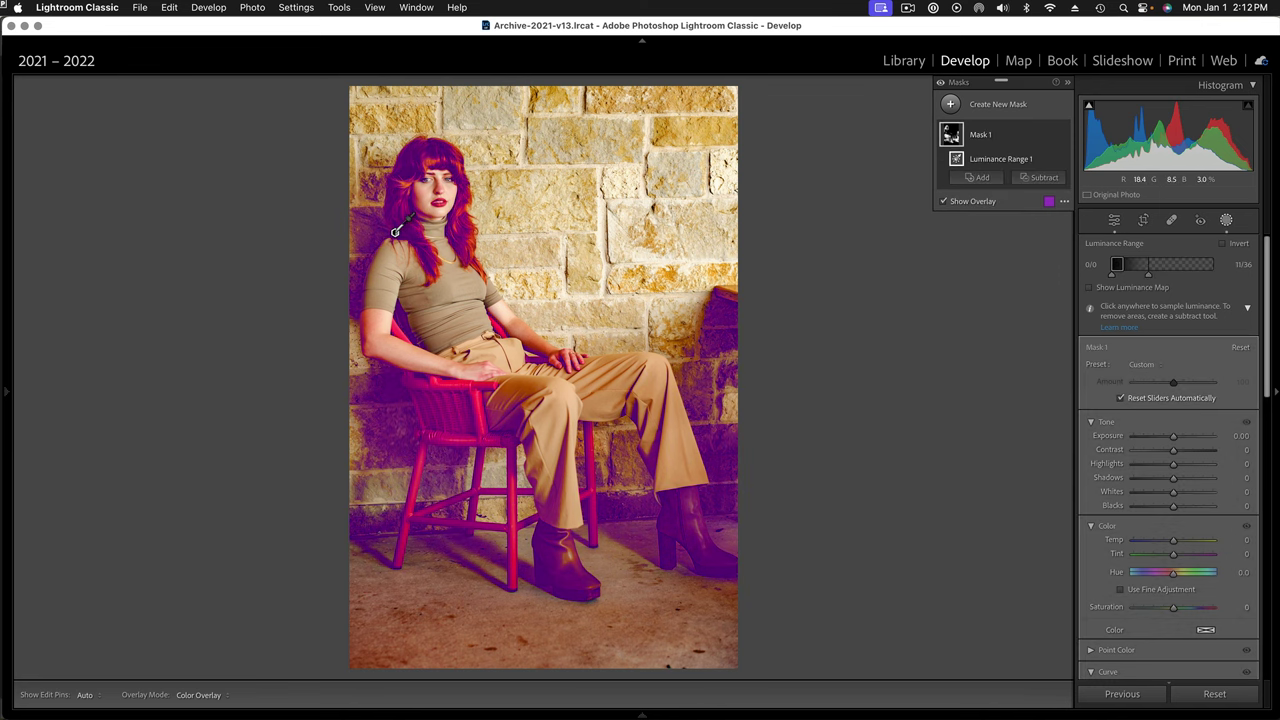
click(1049, 203)
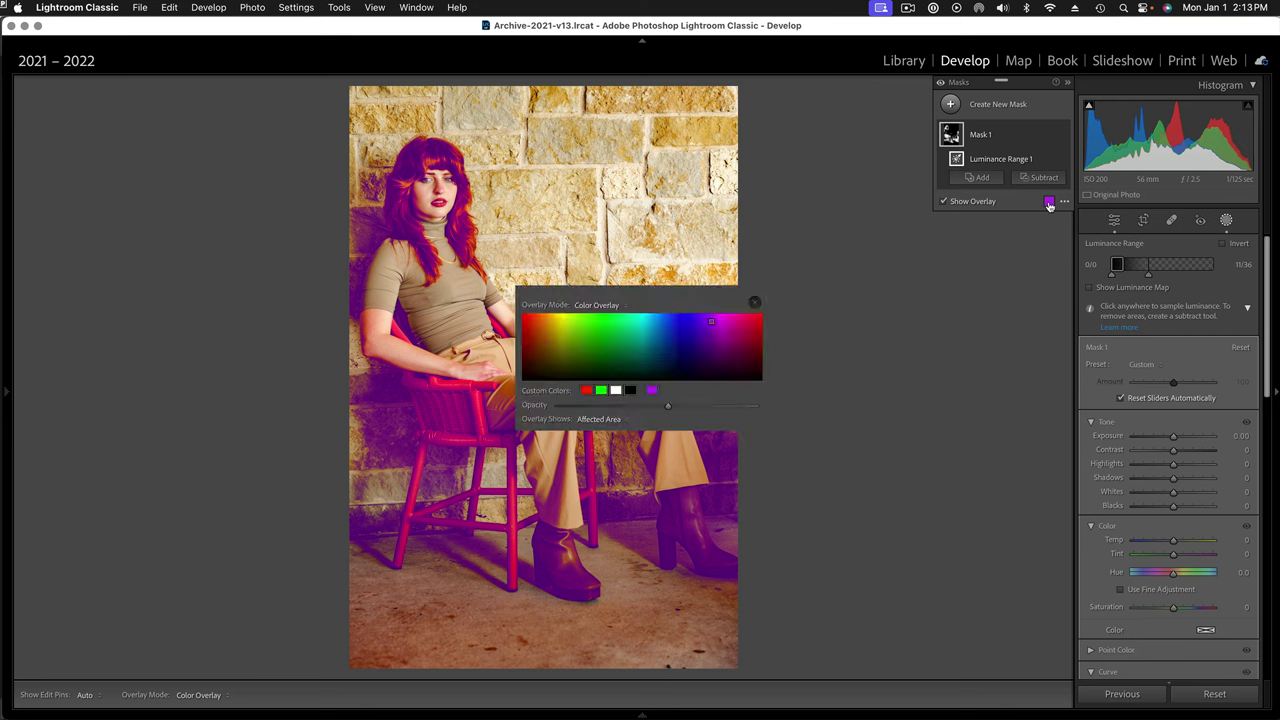
click(600, 321)
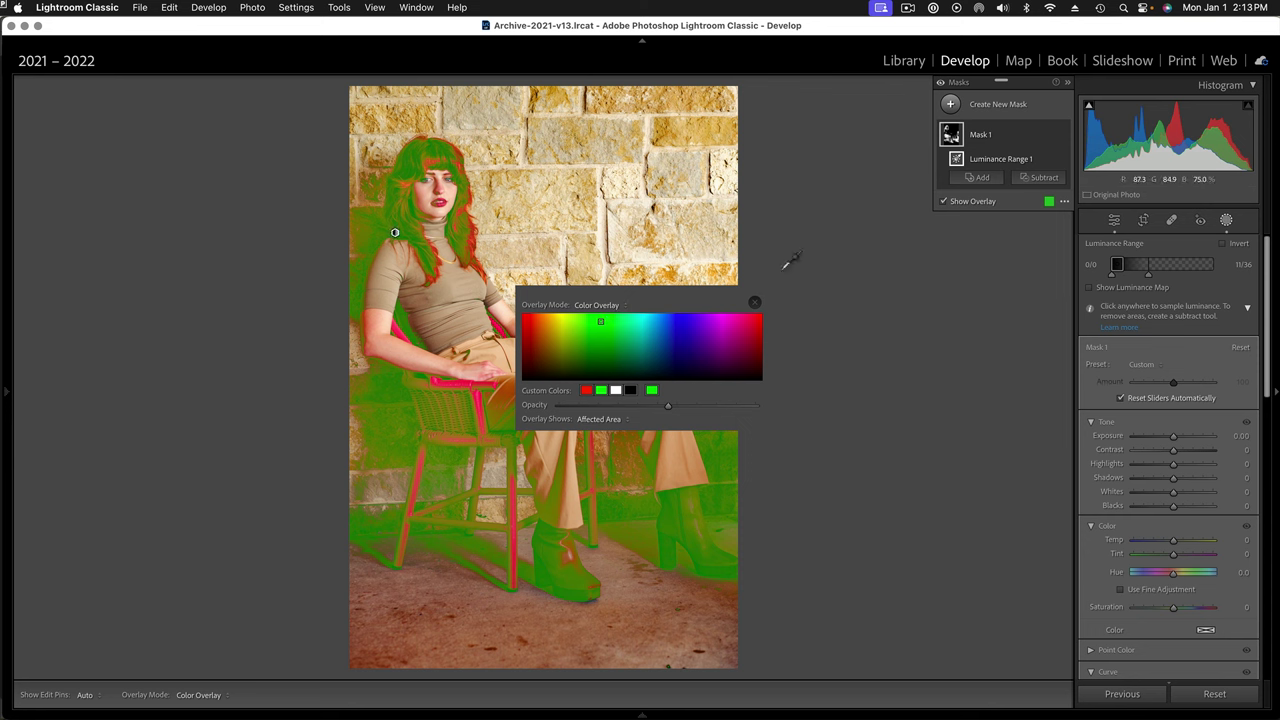
click(756, 305)
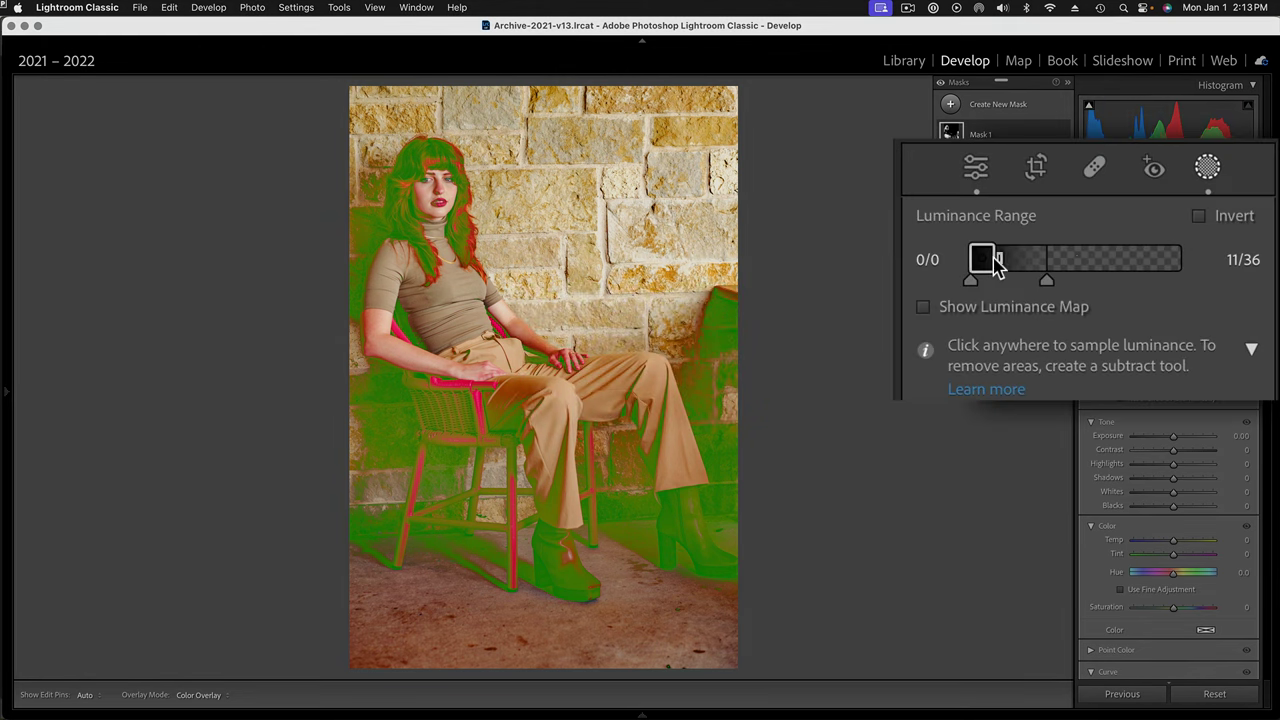
Step: Adjust the luminance range handles so the mask spans 0/0 to 3/100
drag(1000, 260, 980, 265)
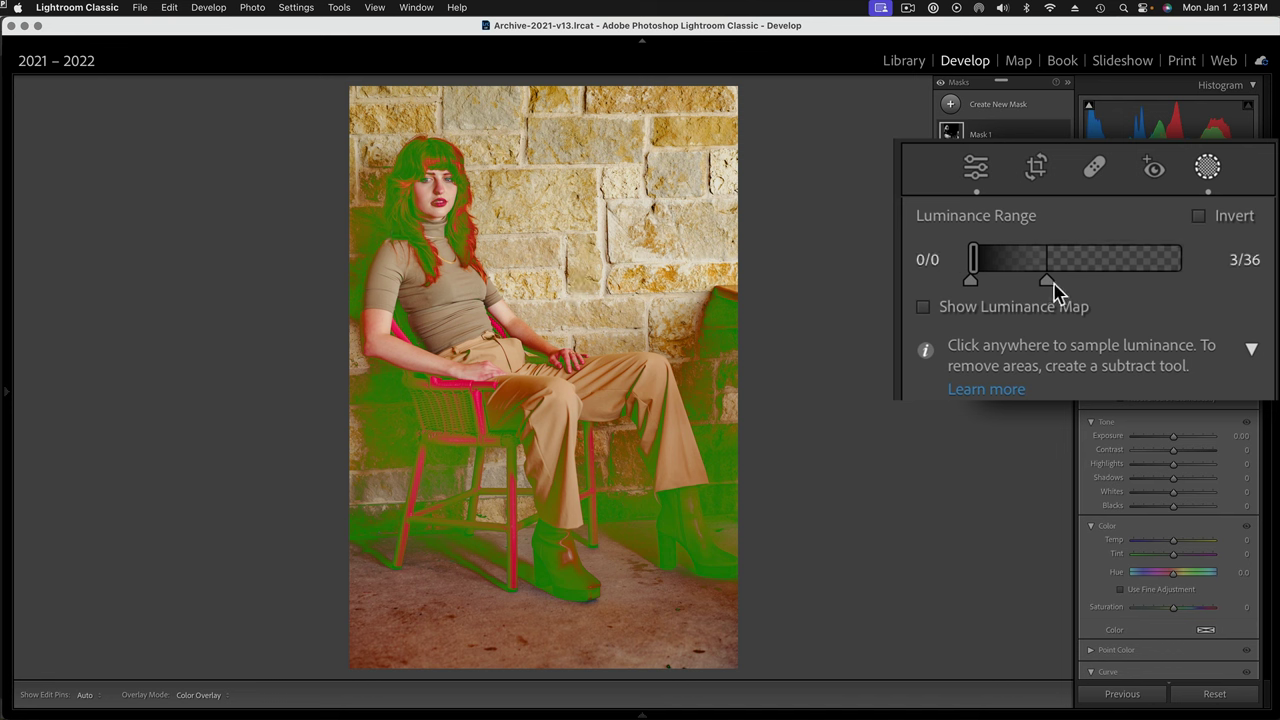
drag(1049, 286, 1226, 291)
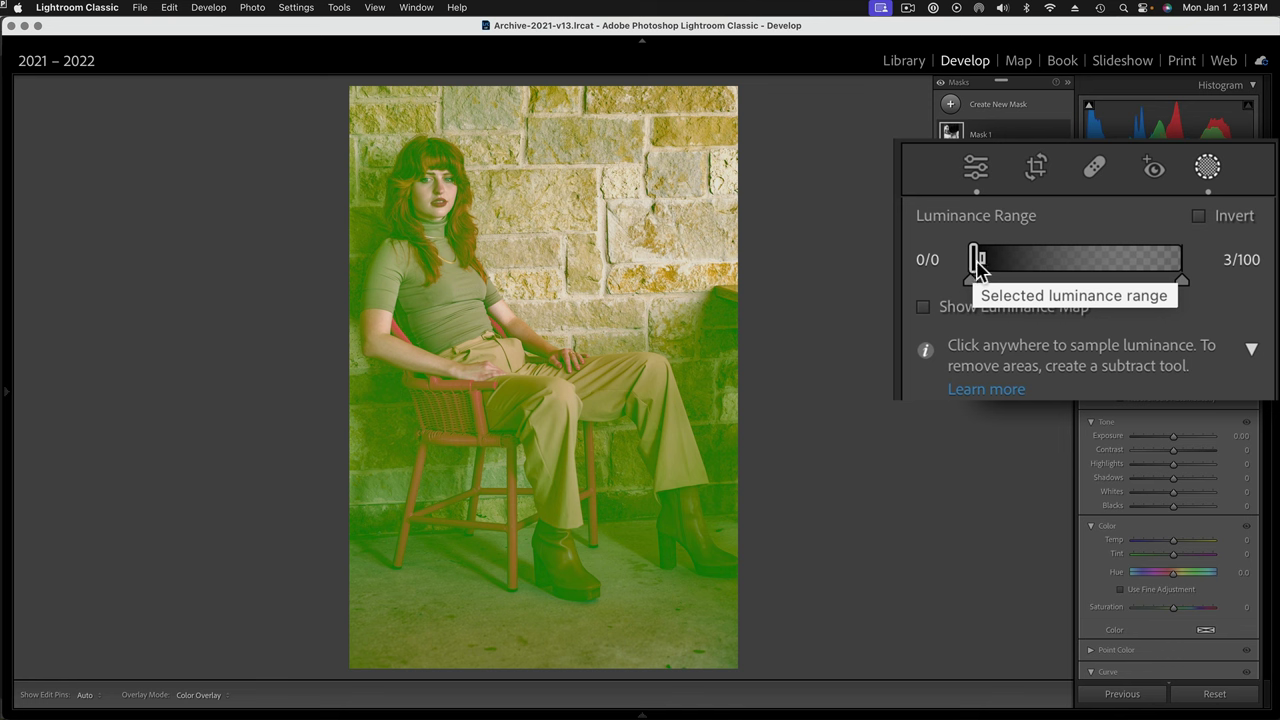
mouse_move(978, 265)
mouse_down()
mouse_move(1029, 271)
mouse_move(989, 267)
mouse_up()
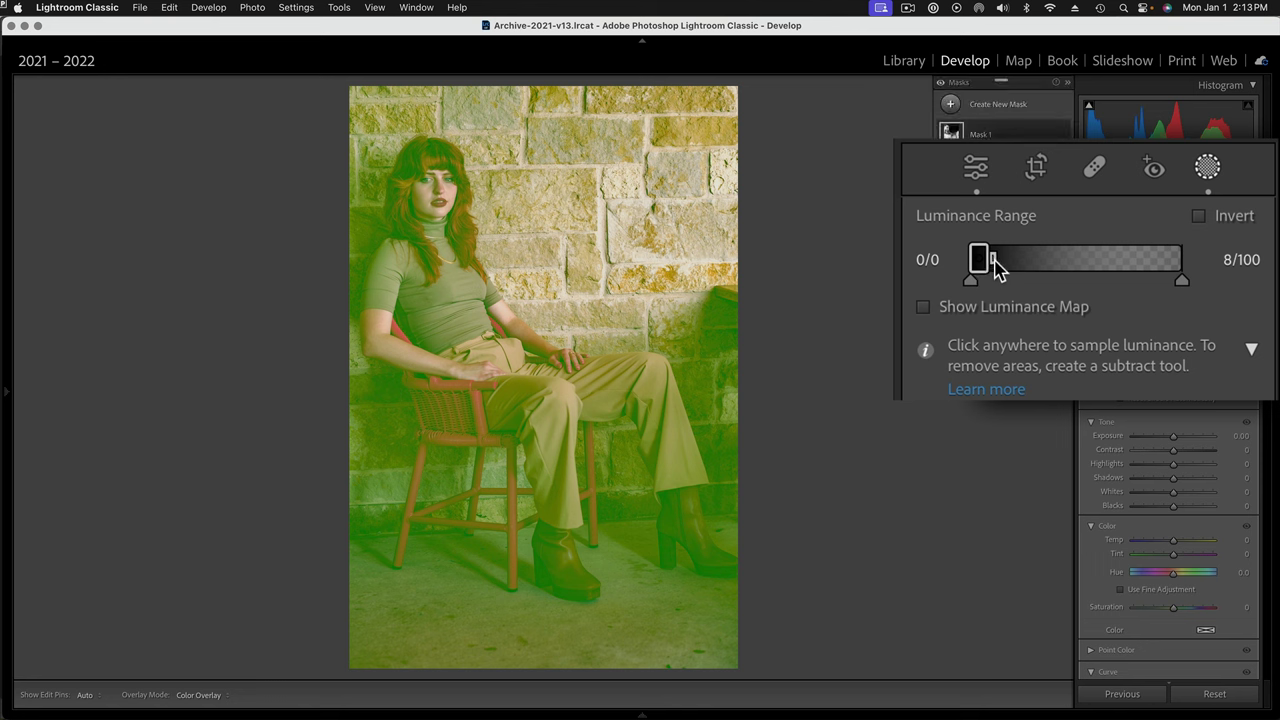
drag(996, 268, 978, 267)
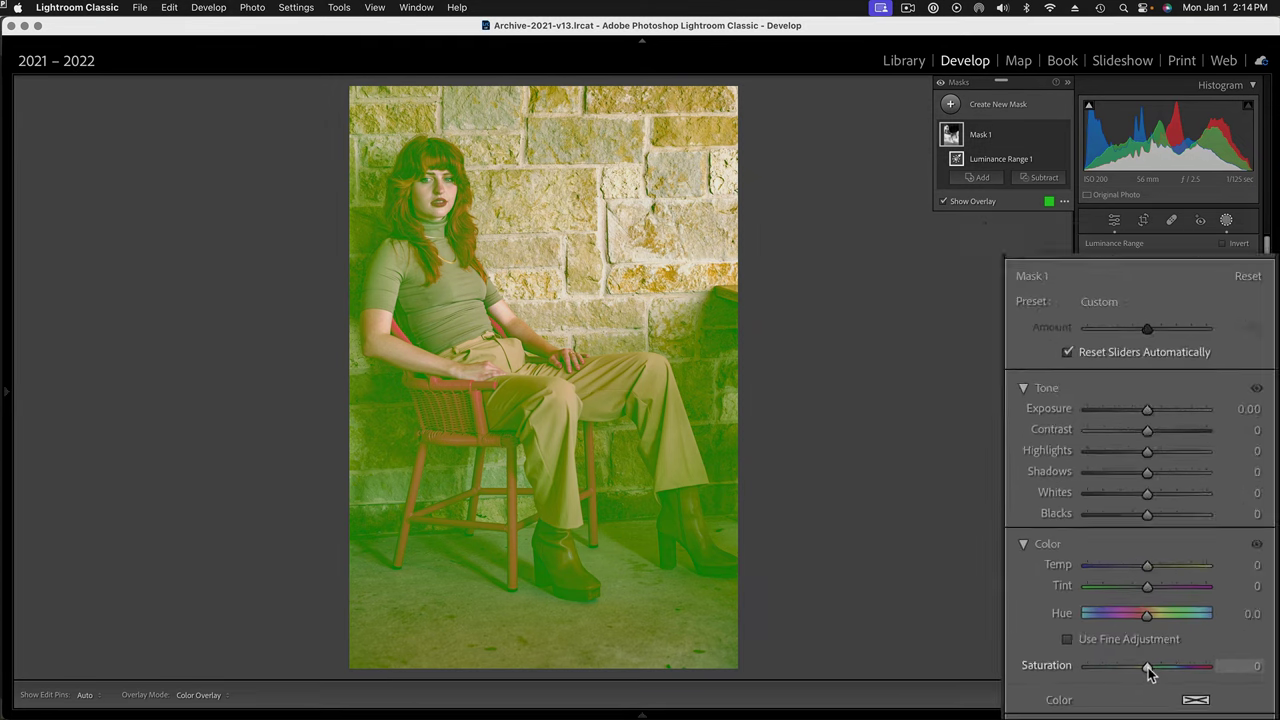
Step: Set the mask's Saturation to −100 and nudge the luminance range's right handle to 98
drag(1148, 673, 1024, 672)
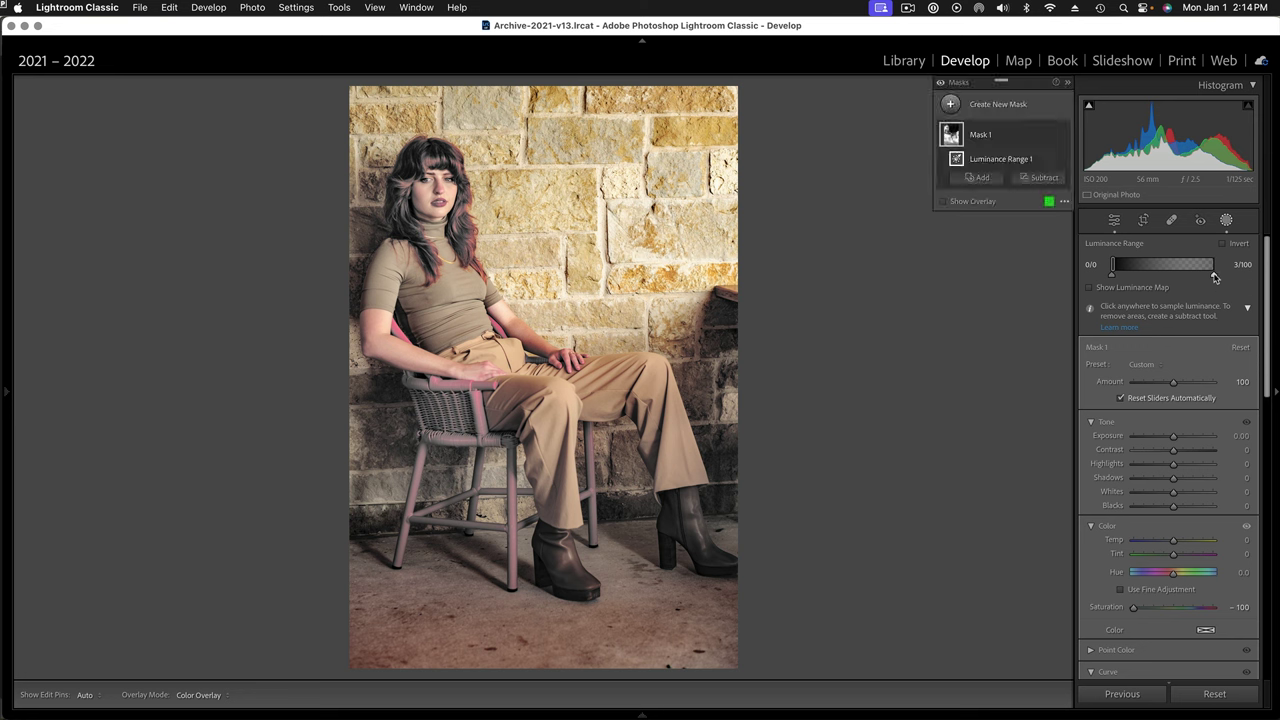
drag(1214, 274, 1274, 283)
Step: Back in the Basic panel, set Clarity to +48 and Texture to +100
click(1227, 220)
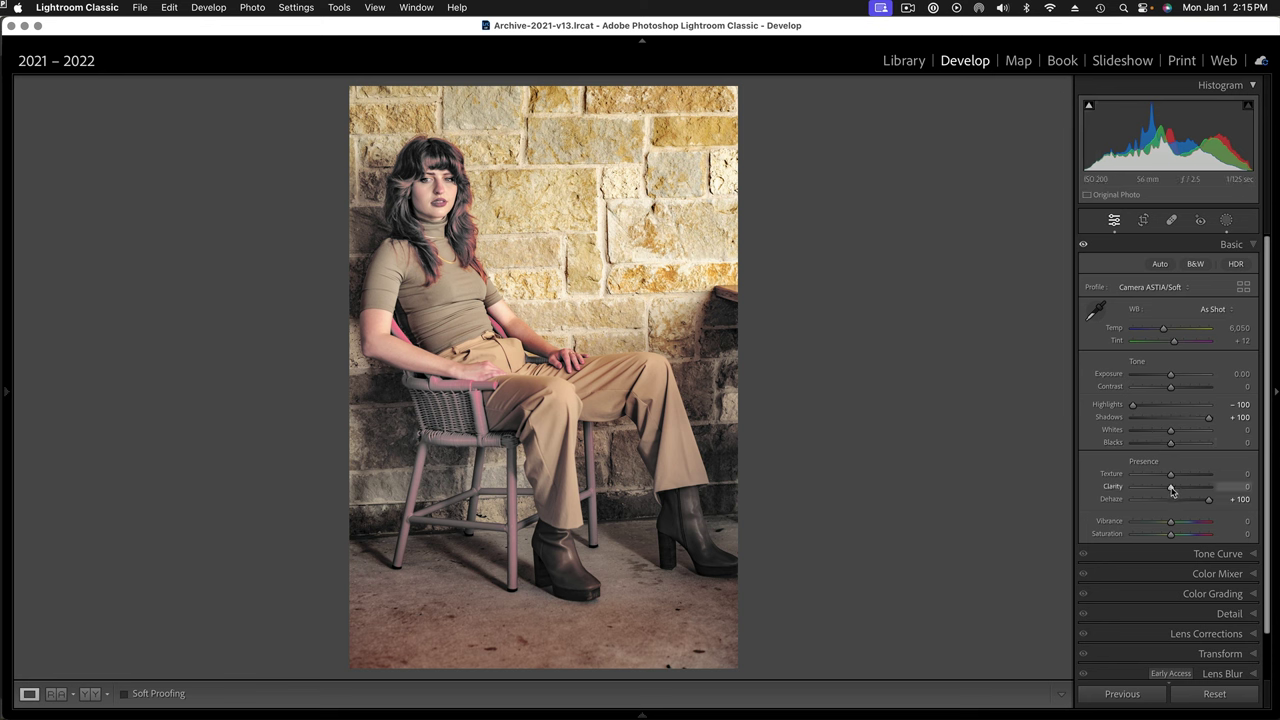
mouse_move(1174, 490)
mouse_down()
mouse_move(1191, 491)
mouse_move(1165, 470)
mouse_up()
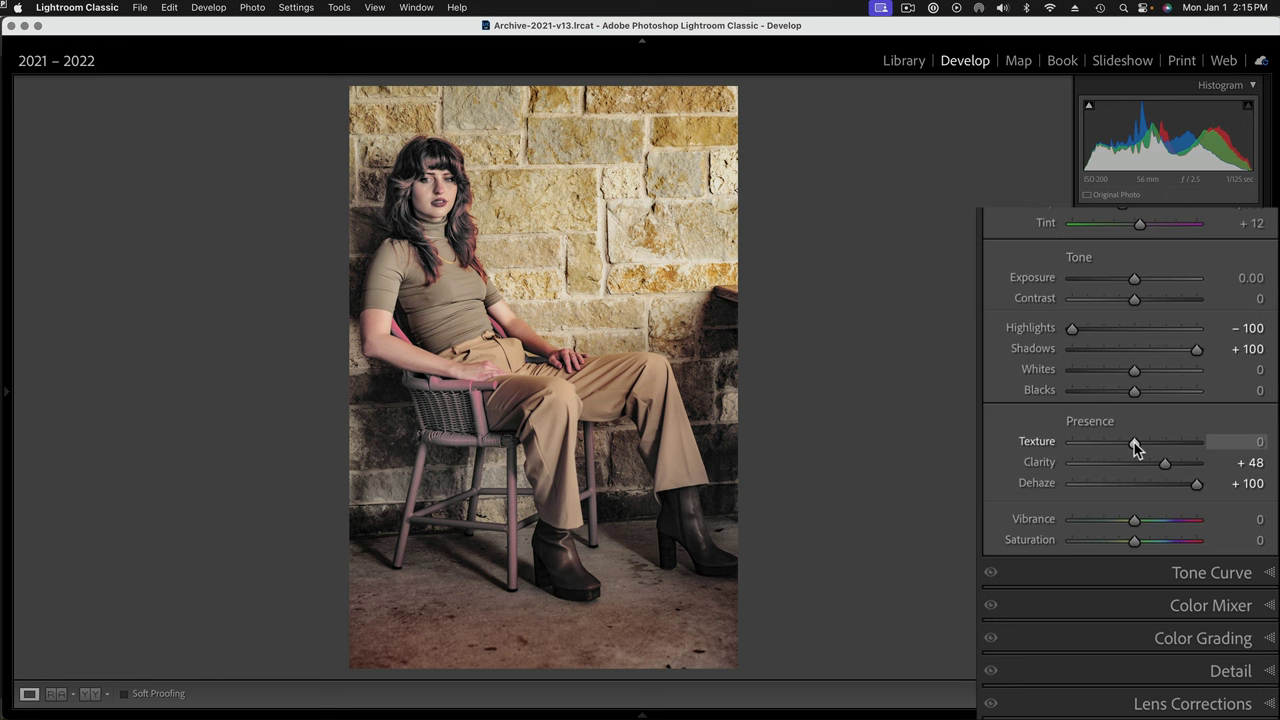
drag(1135, 447, 1260, 458)
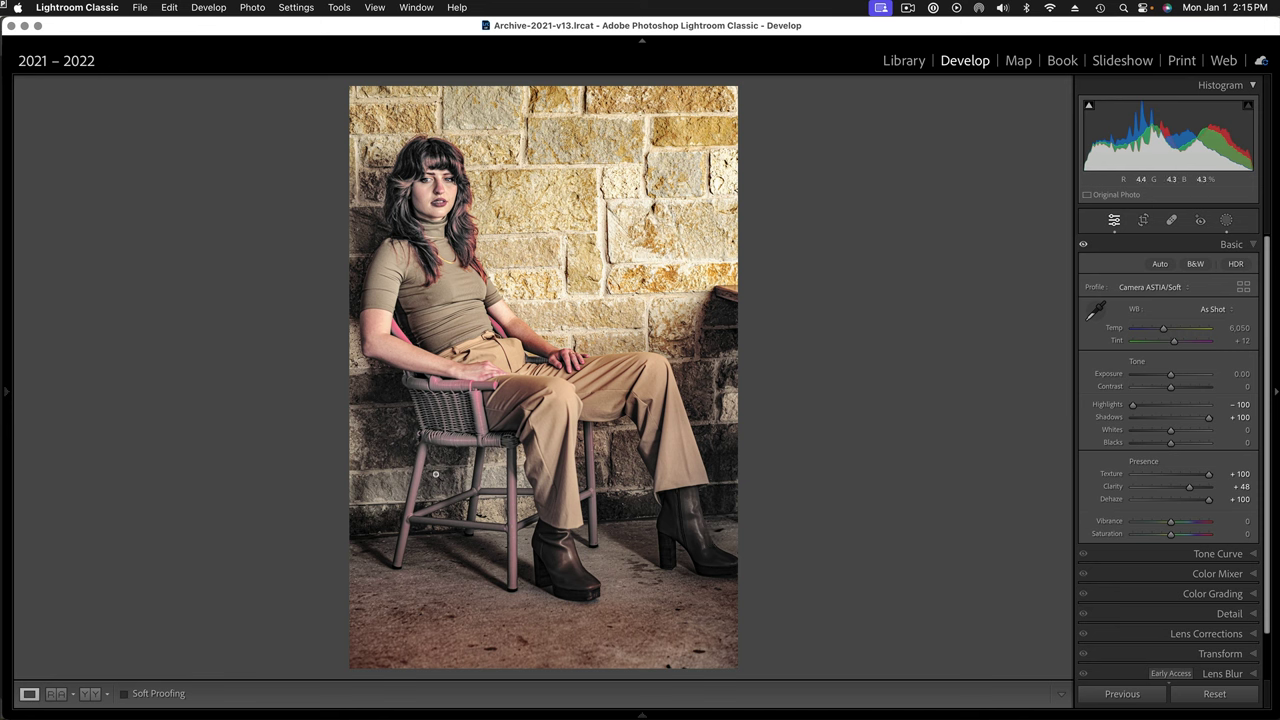
Step: Add a Linear Gradient mask dragged over the photo's upper-right corner
click(1227, 221)
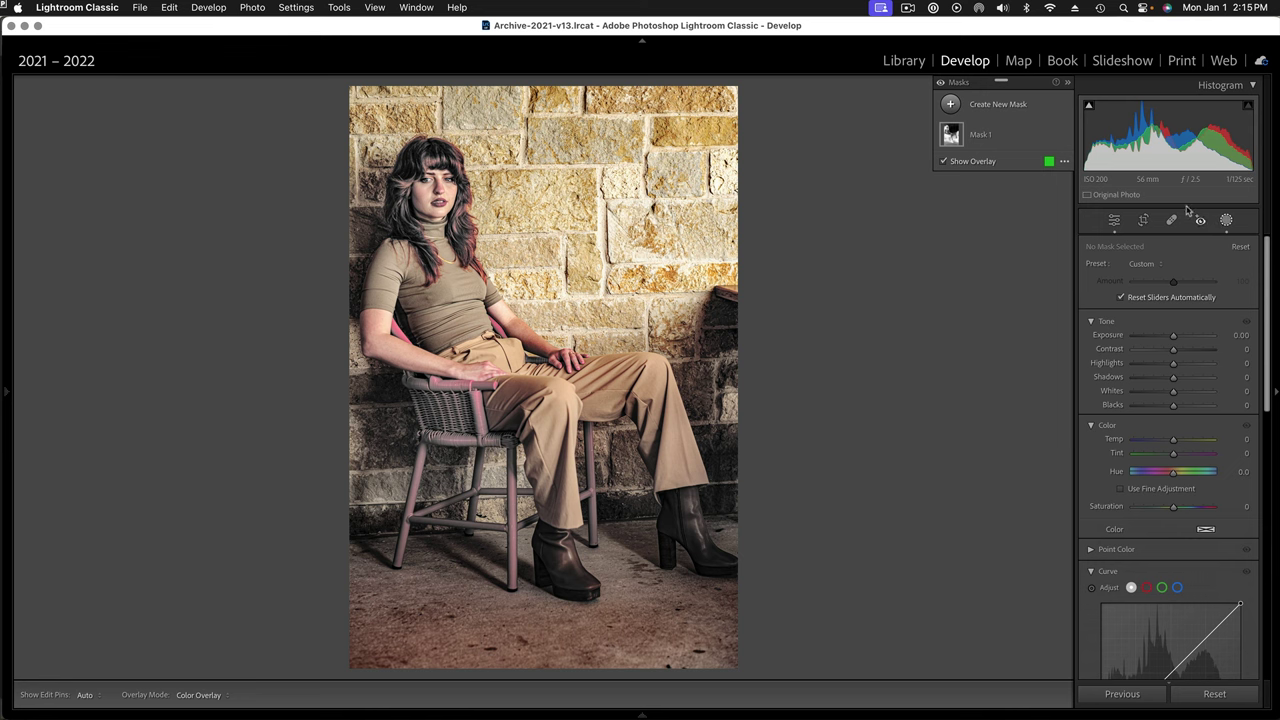
click(951, 105)
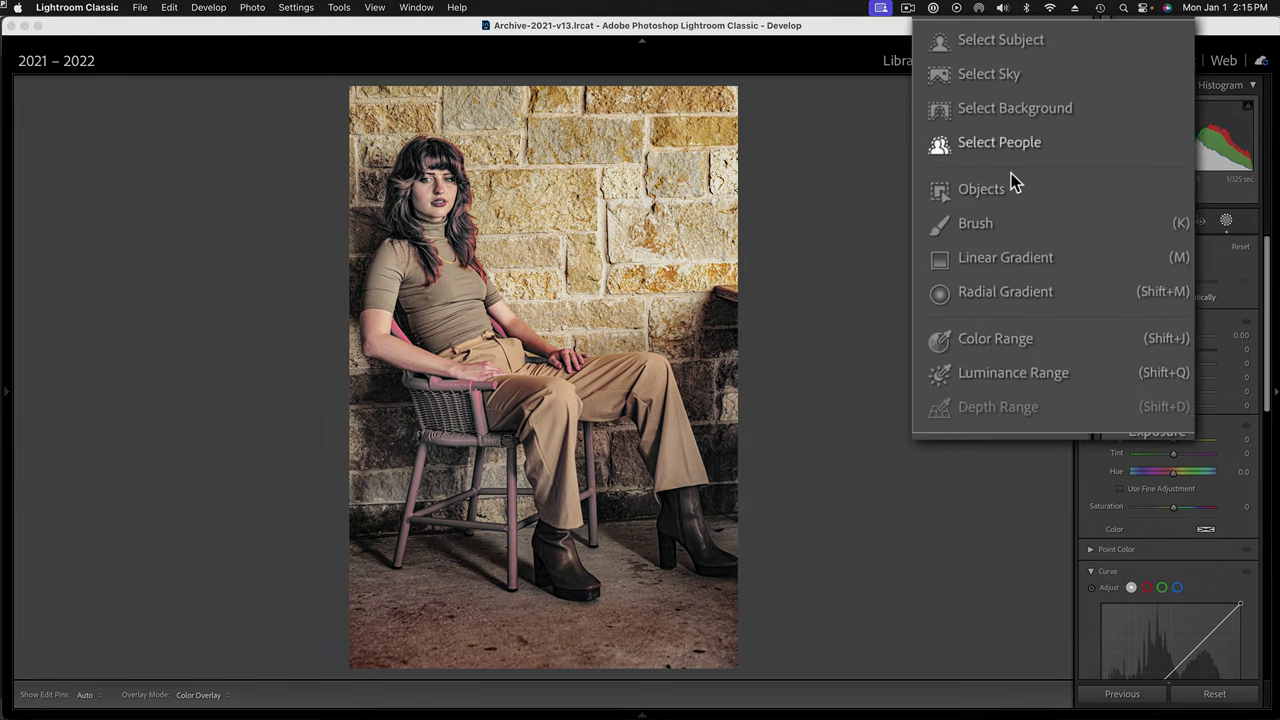
click(1005, 257)
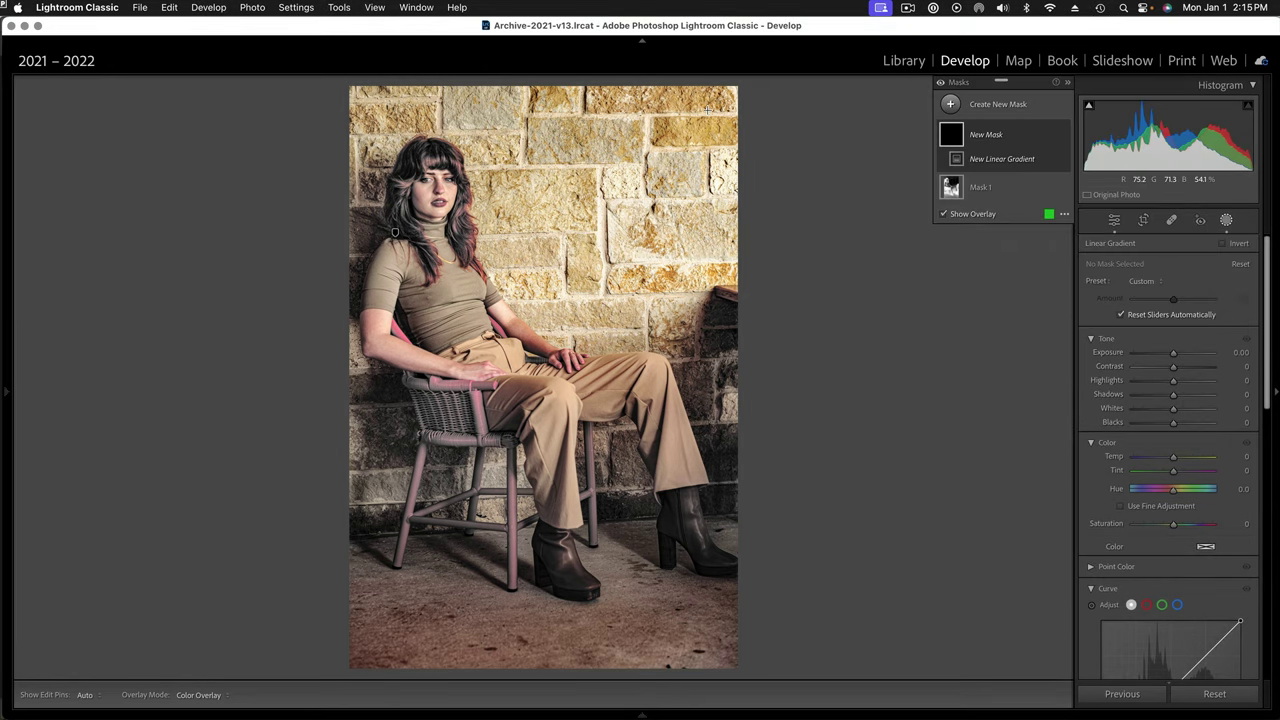
mouse_move(714, 102)
mouse_down()
mouse_move(573, 283)
mouse_move(510, 256)
mouse_up()
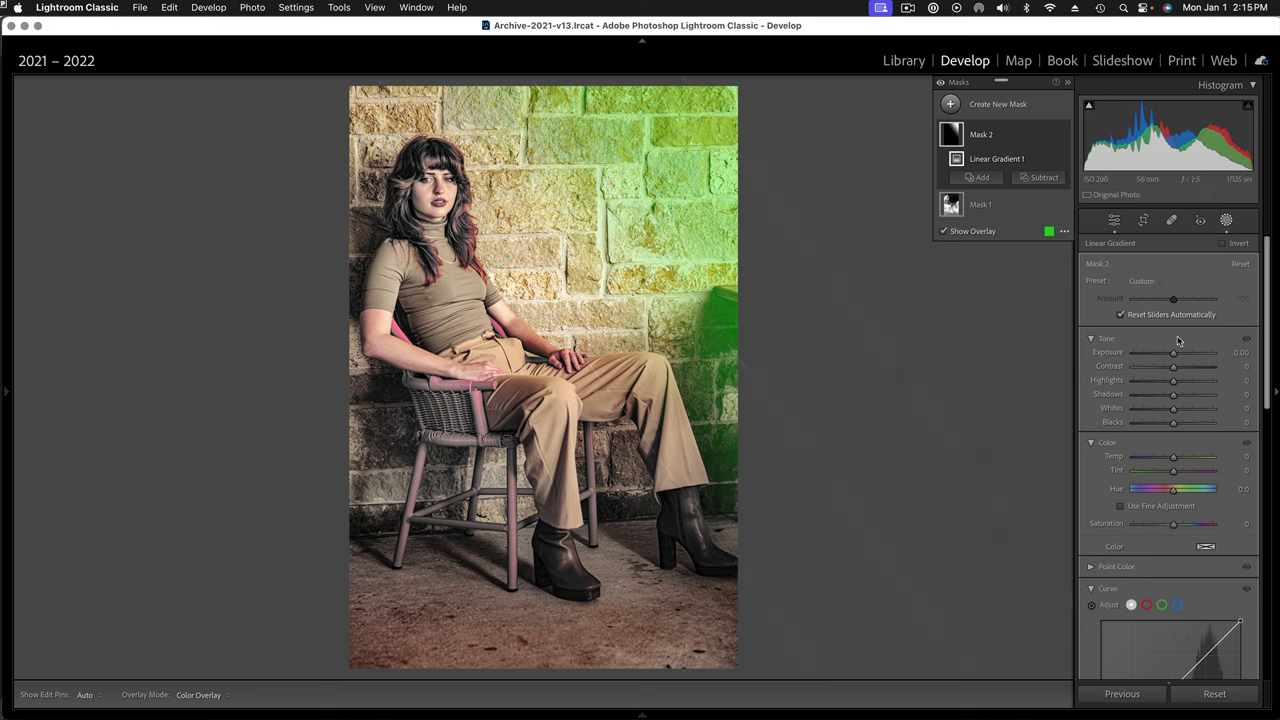
Step: Give the gradient mask Exposure −1.93 and Saturation −53, then close masking
drag(1175, 356, 1109, 325)
drag(1135, 617, 1100, 615)
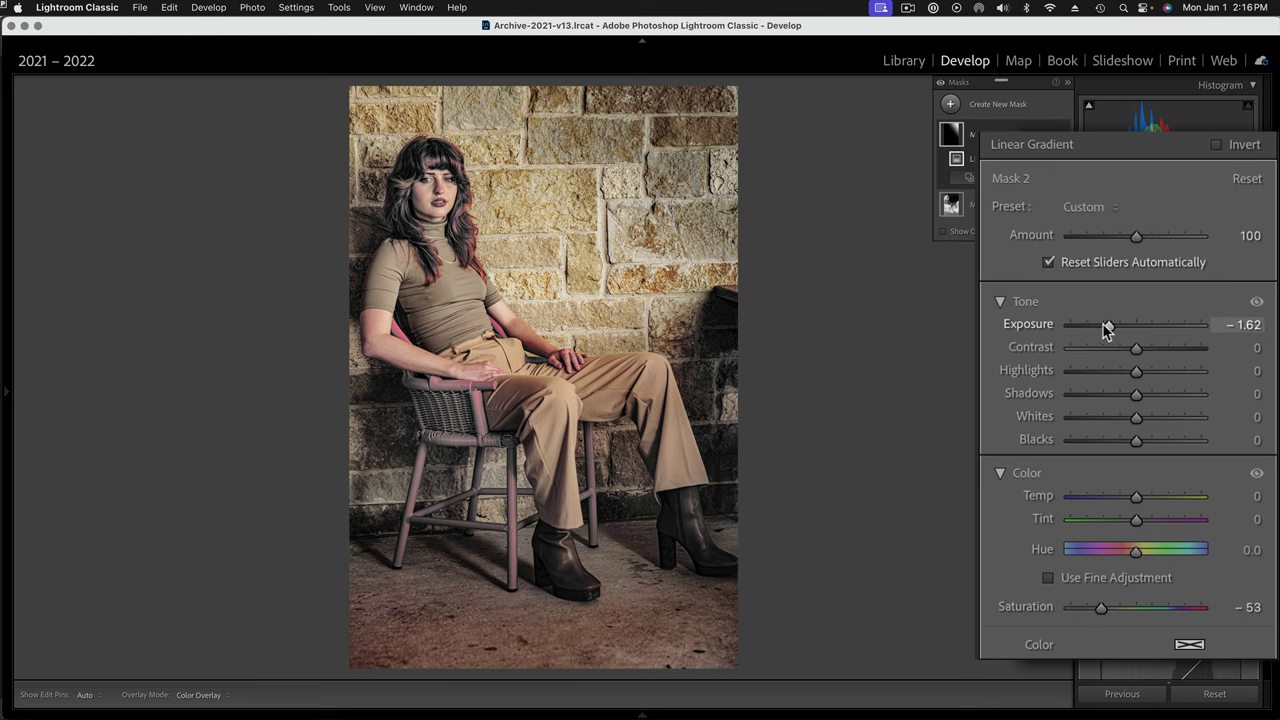
drag(1108, 325, 1104, 325)
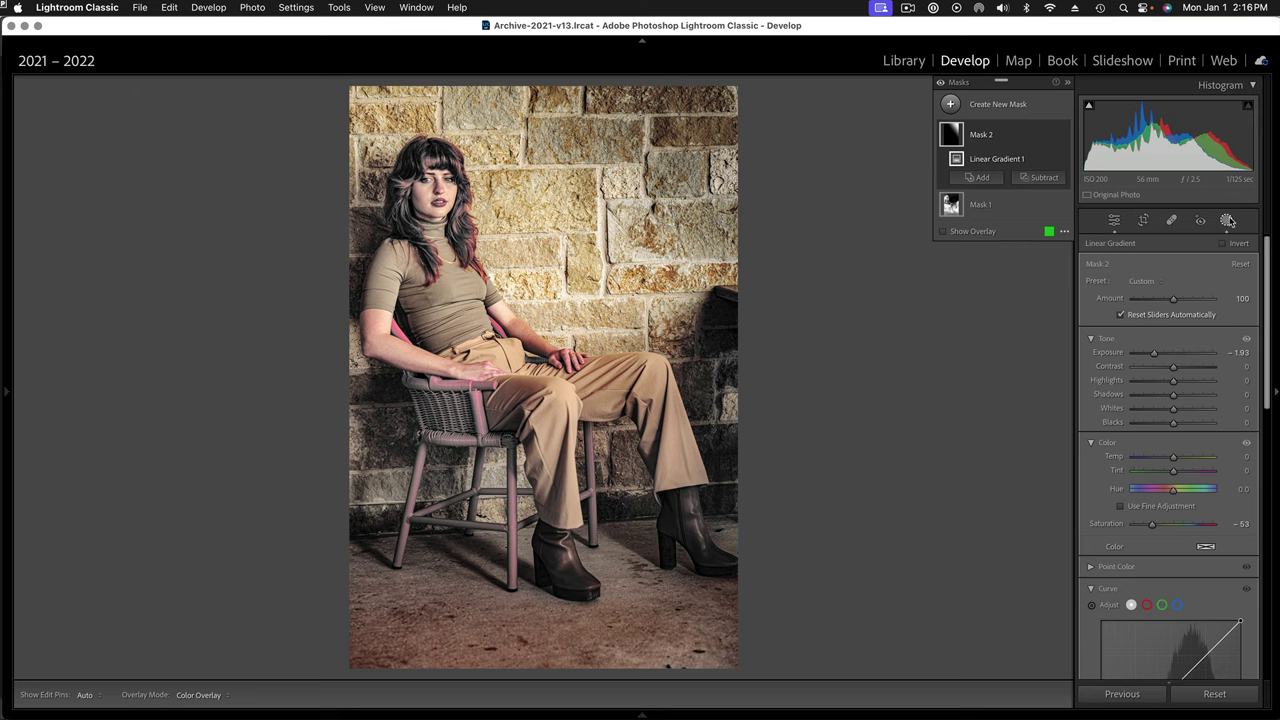
click(1228, 222)
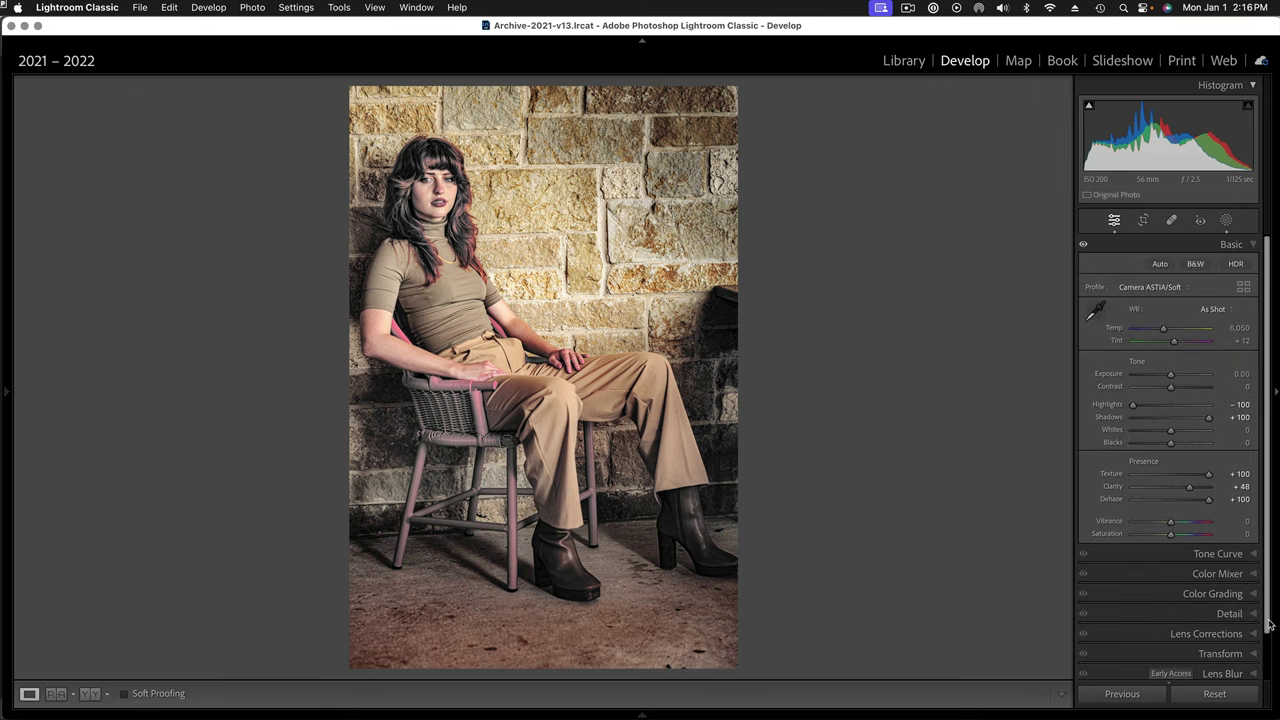
Step: In the Effects panel, set Post-Crop Vignetting Amount to −23
scroll(1267, 626, down, 3)
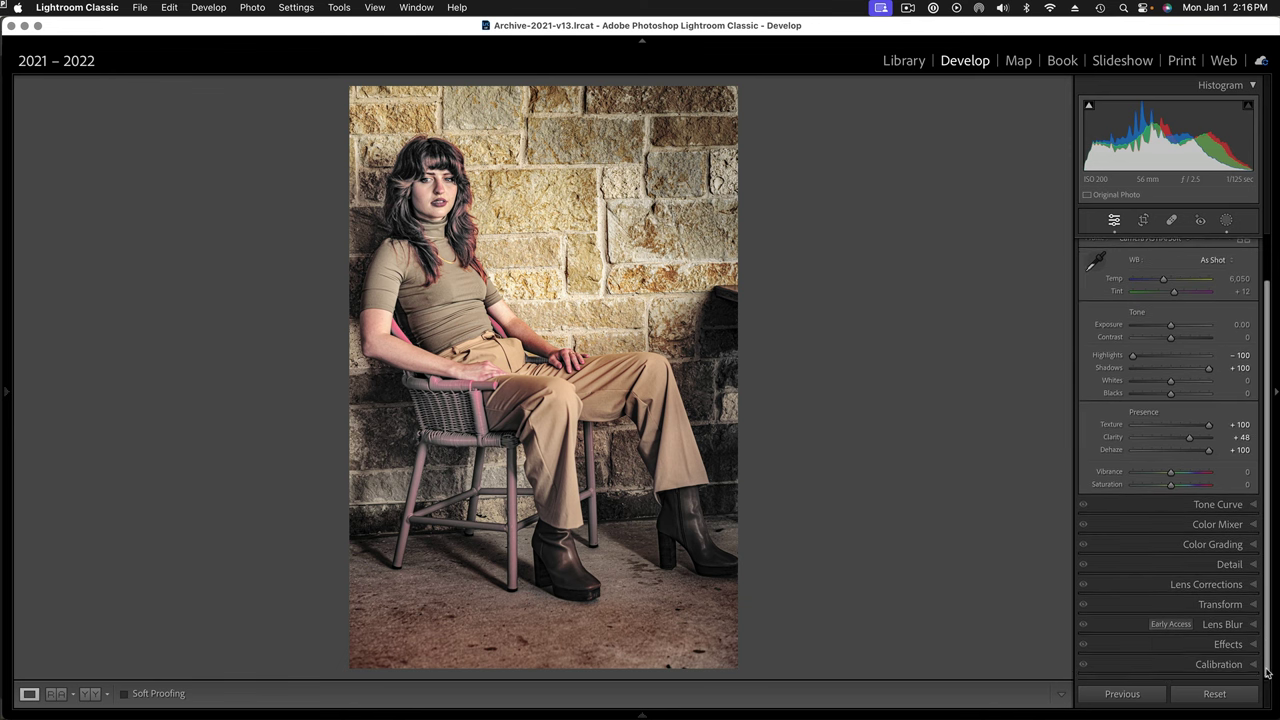
click(1255, 646)
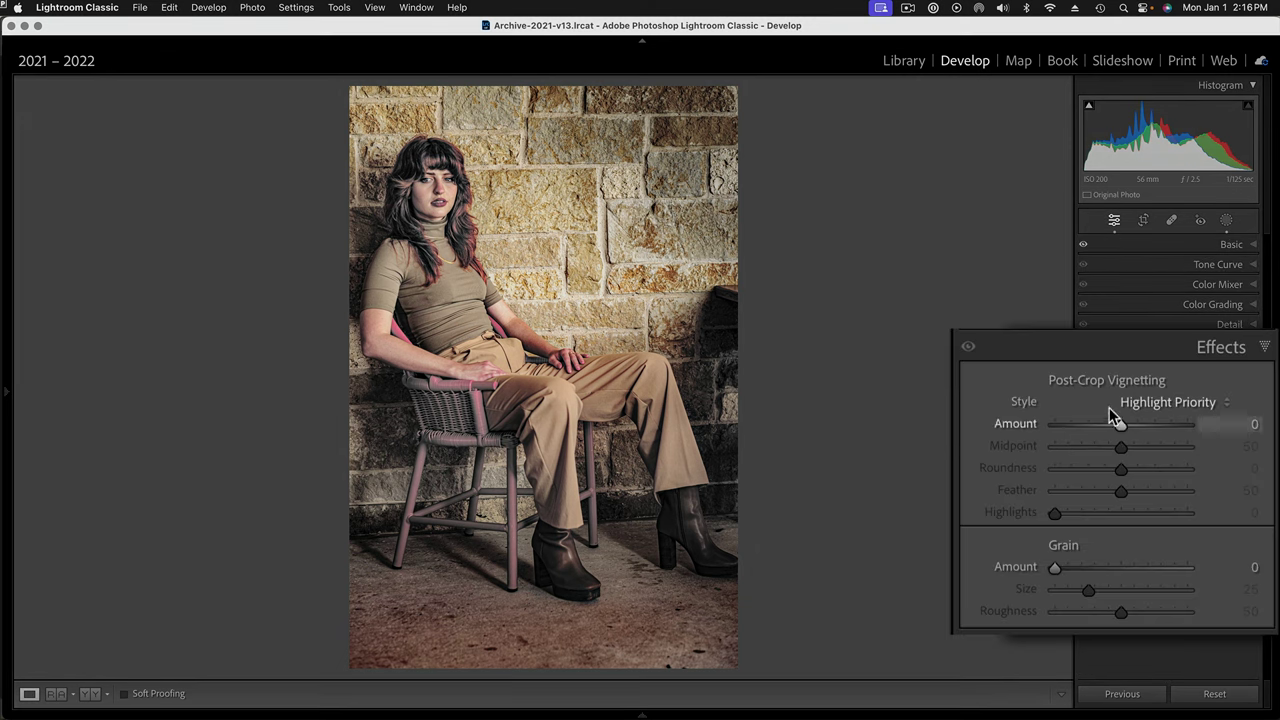
drag(1121, 424, 1105, 424)
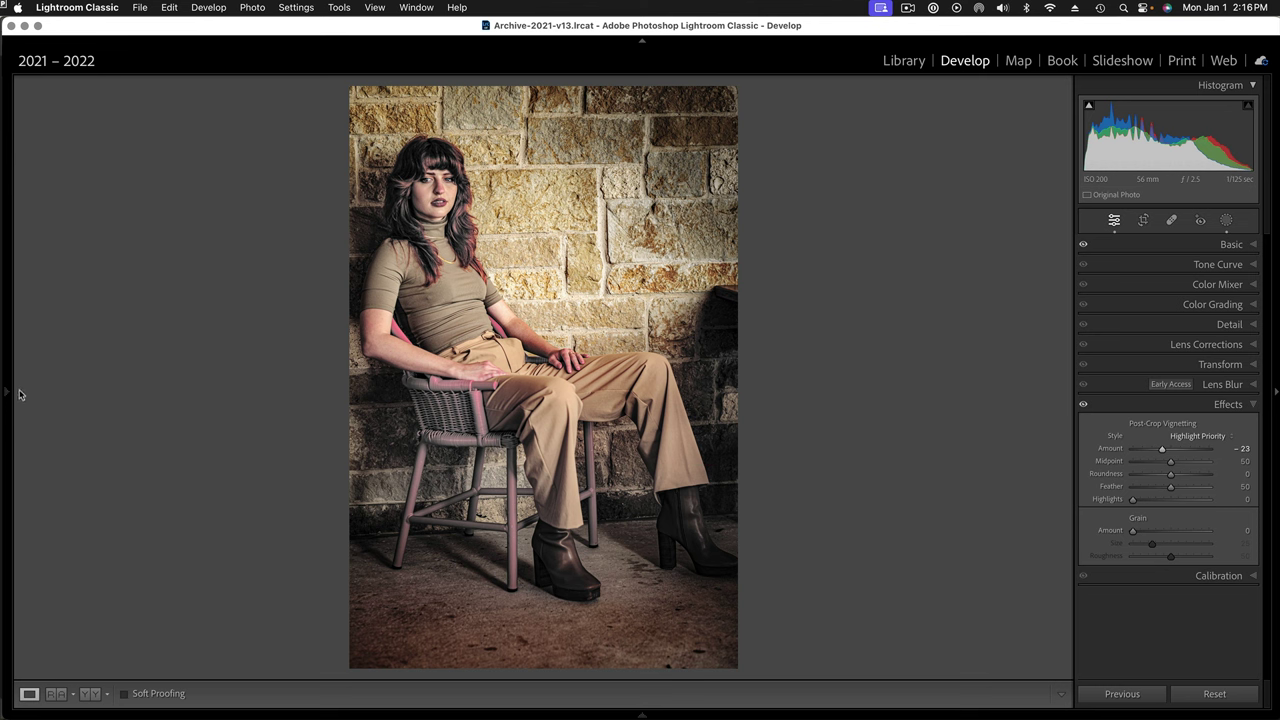
Step: Preview the portrait's earlier History states from the left panel's History list
mouse_move(10, 392)
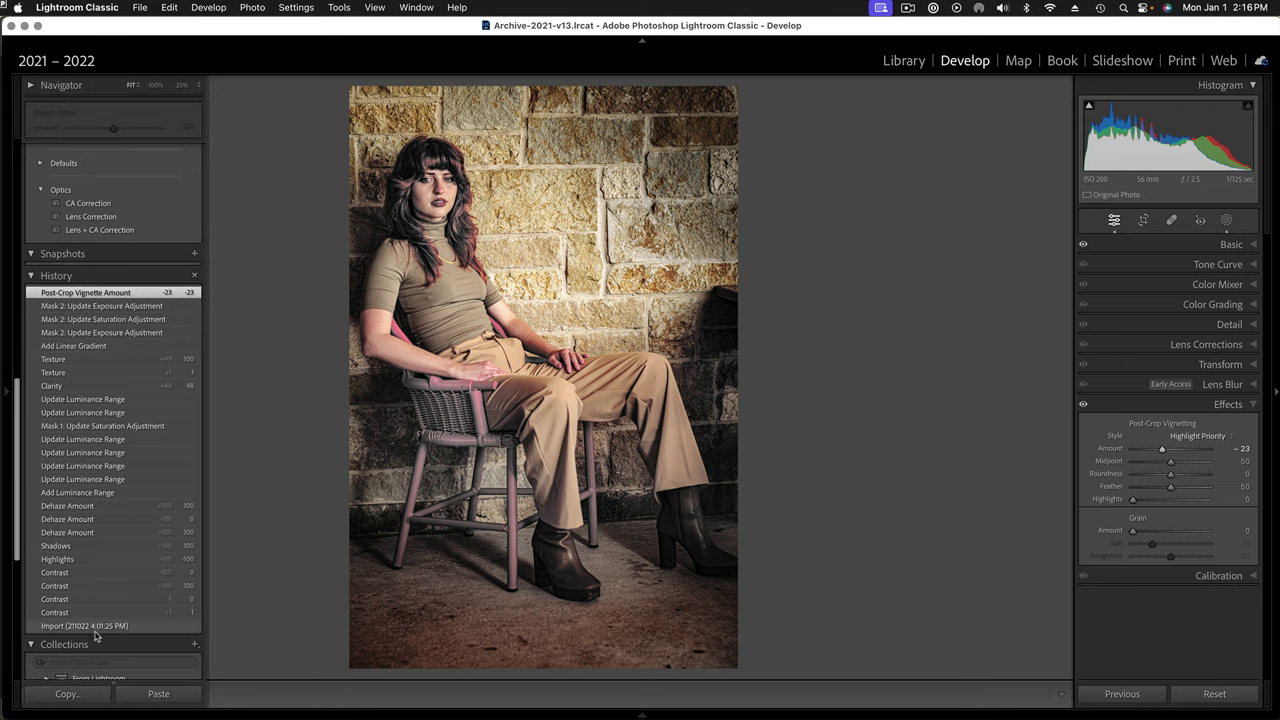
mouse_move(145, 628)
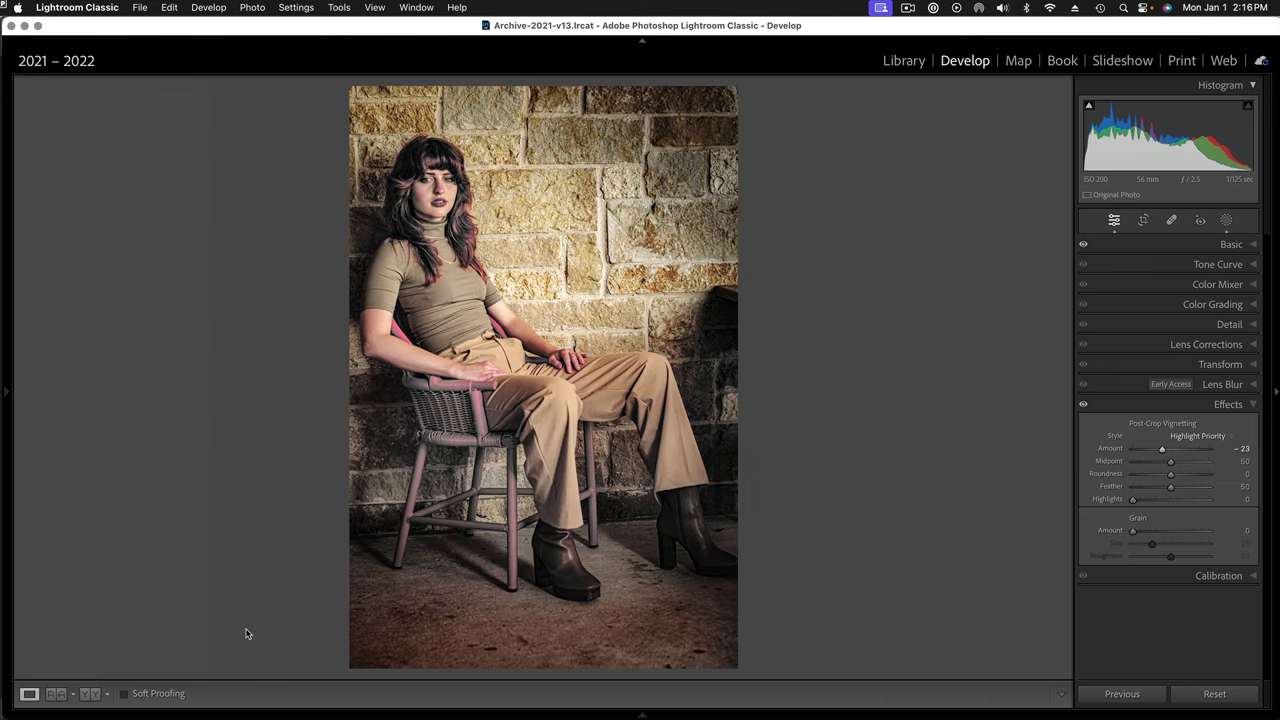
mouse_move(640, 711)
Step: From the Presets panel's + menu, create a new develop preset named Grunge-1
click(5, 392)
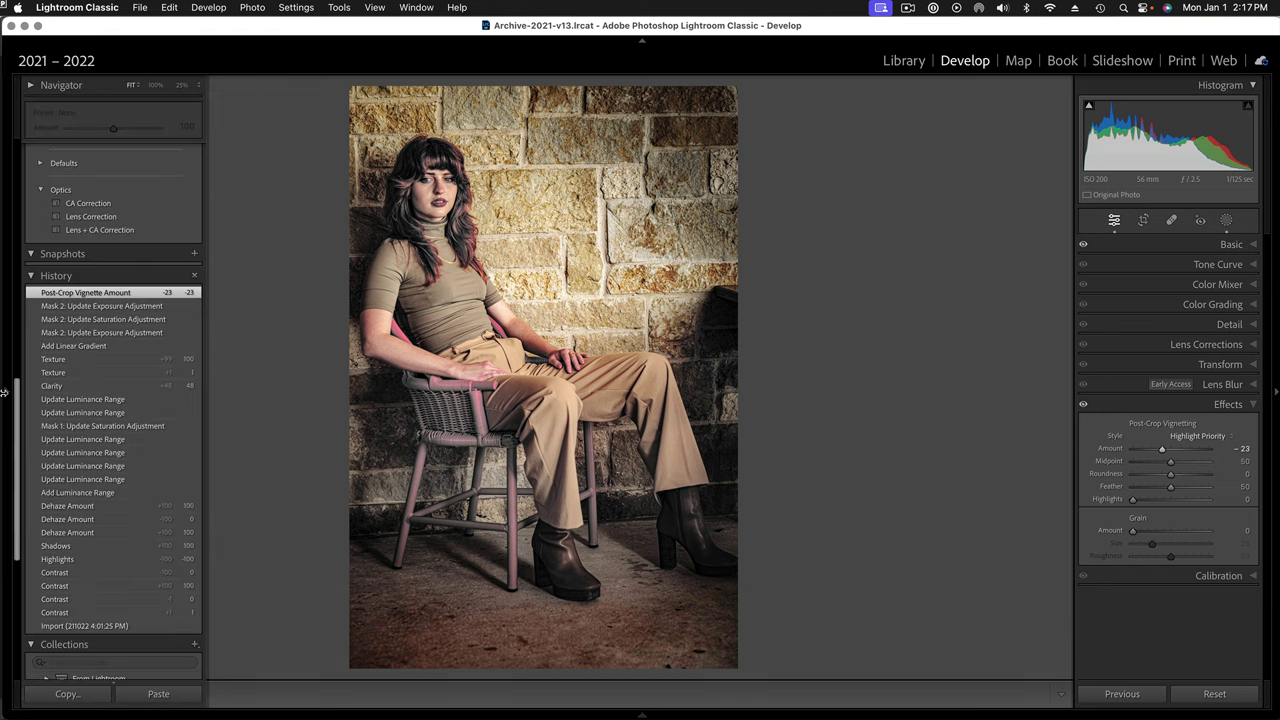
scroll(95, 266, up, 10)
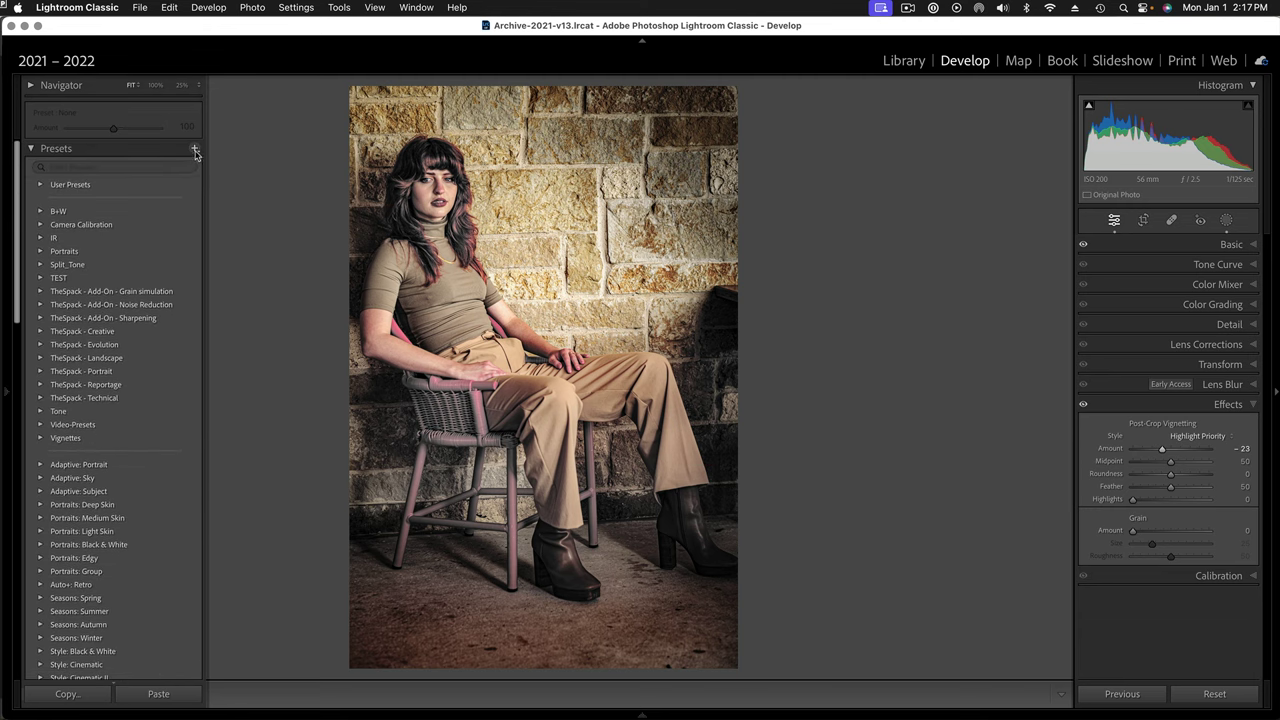
click(194, 149)
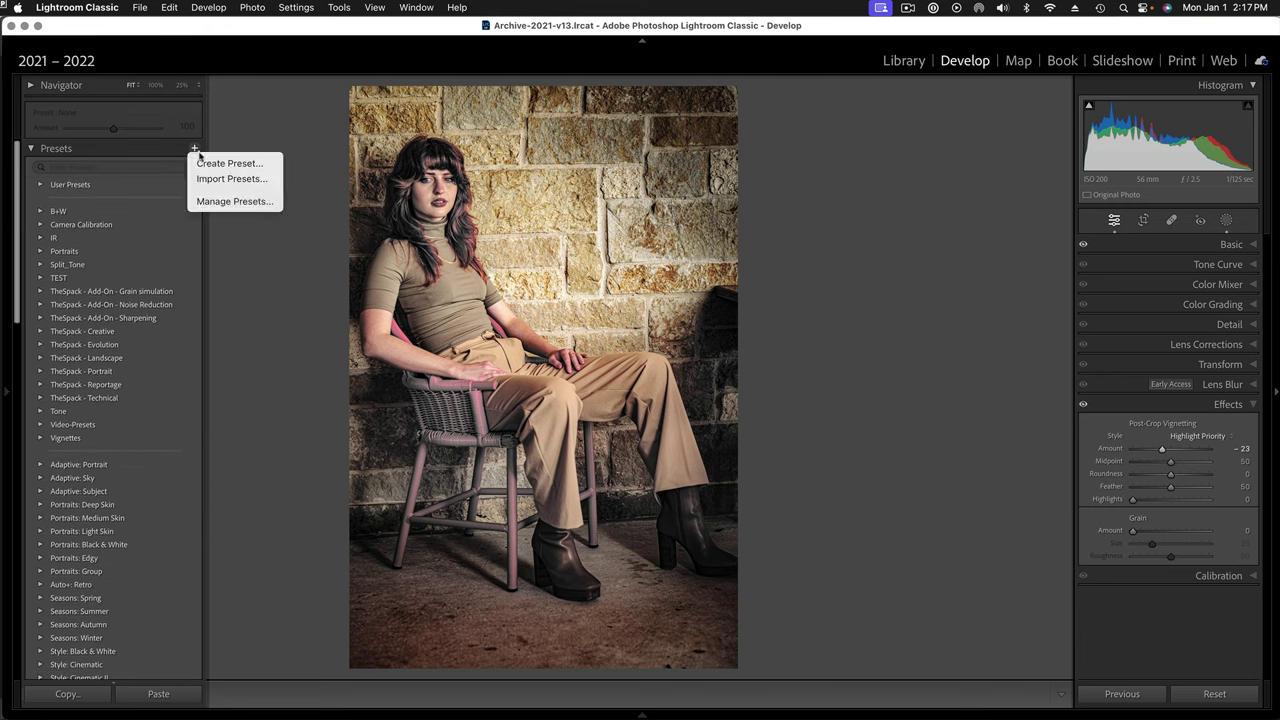
click(225, 165)
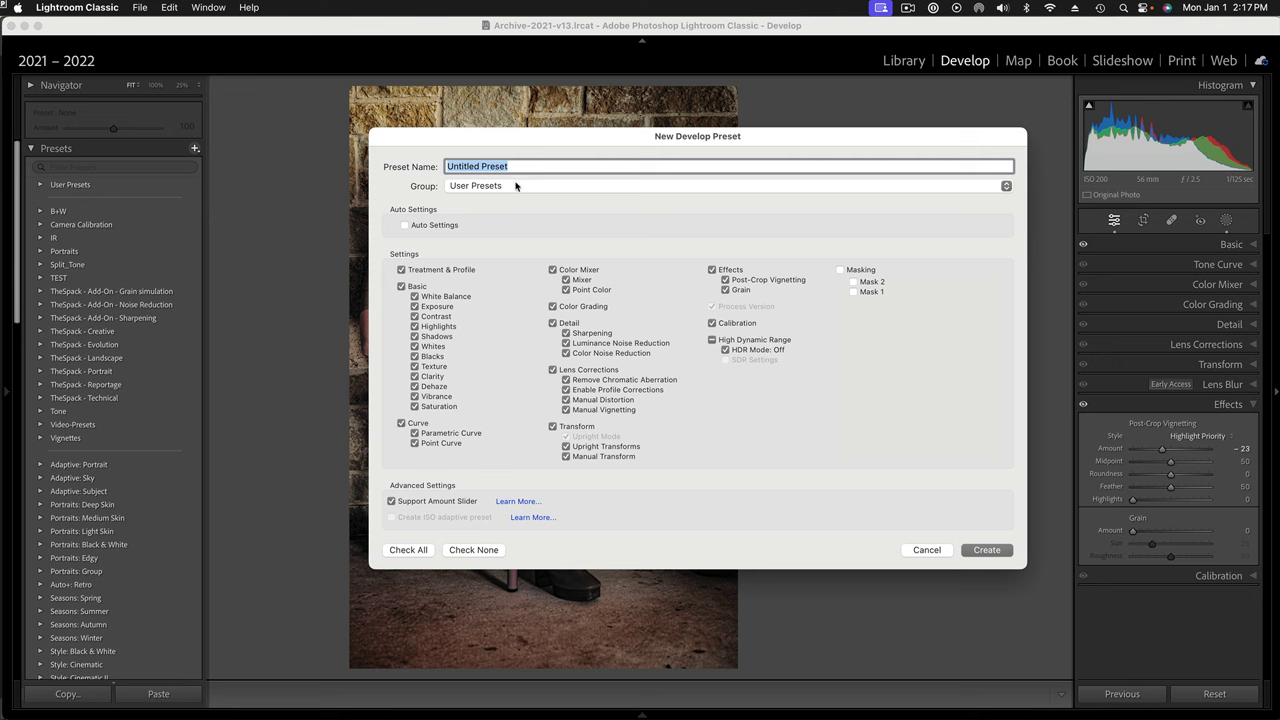
text(Grunge-1)
Step: Exclude Treatment & Profile, Color Mixer, Color Grading, Detail, Lens Corrections, Transform, Calibration and Grain
click(401, 271)
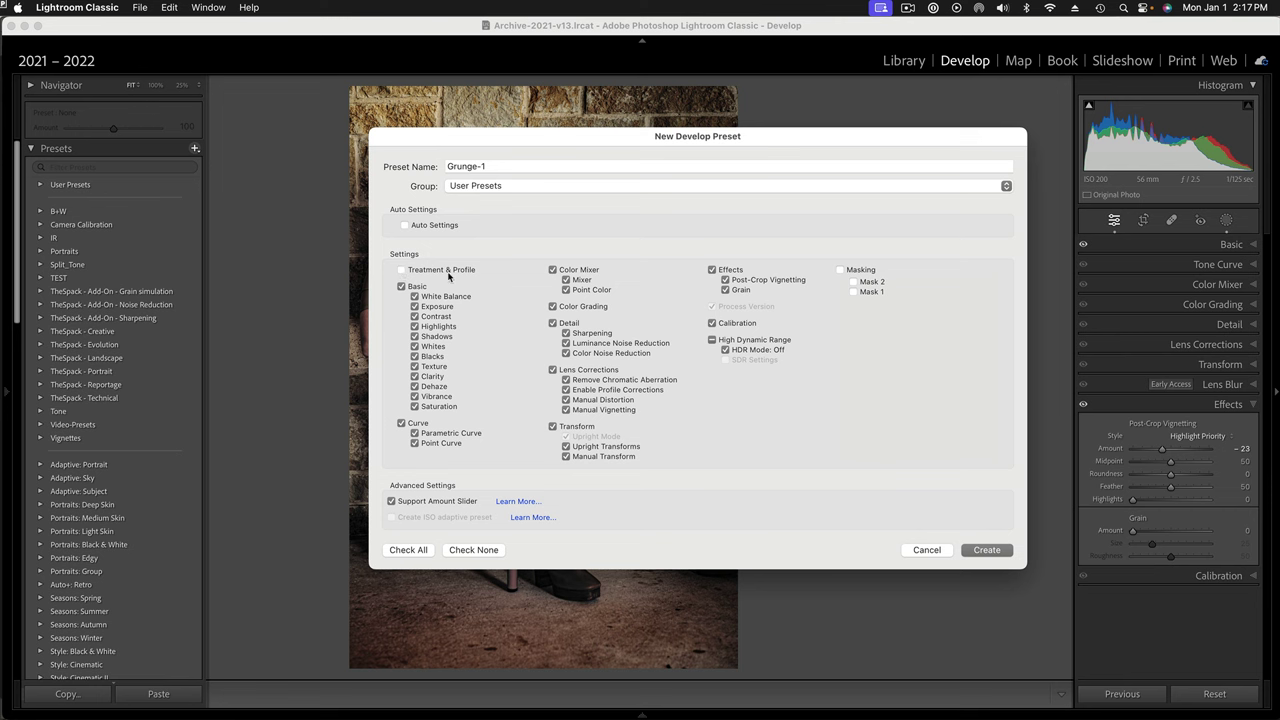
click(553, 270)
click(553, 307)
click(553, 324)
click(553, 371)
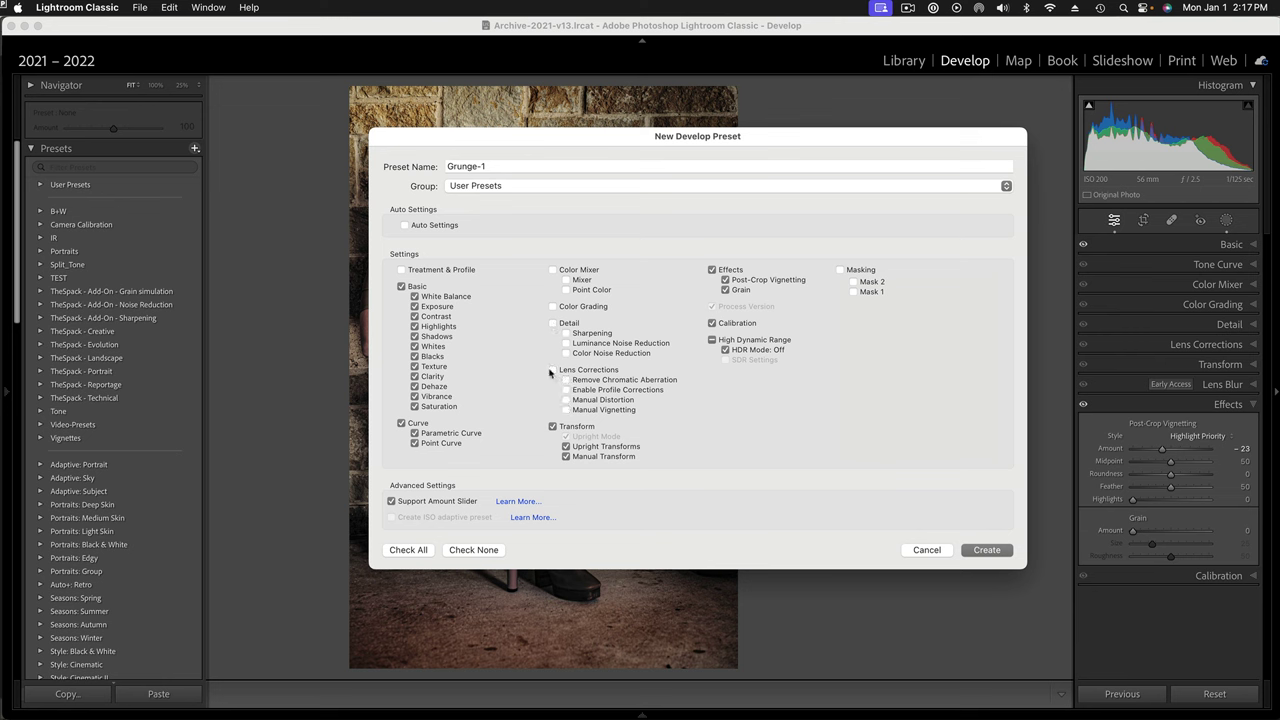
click(553, 427)
click(711, 323)
click(725, 290)
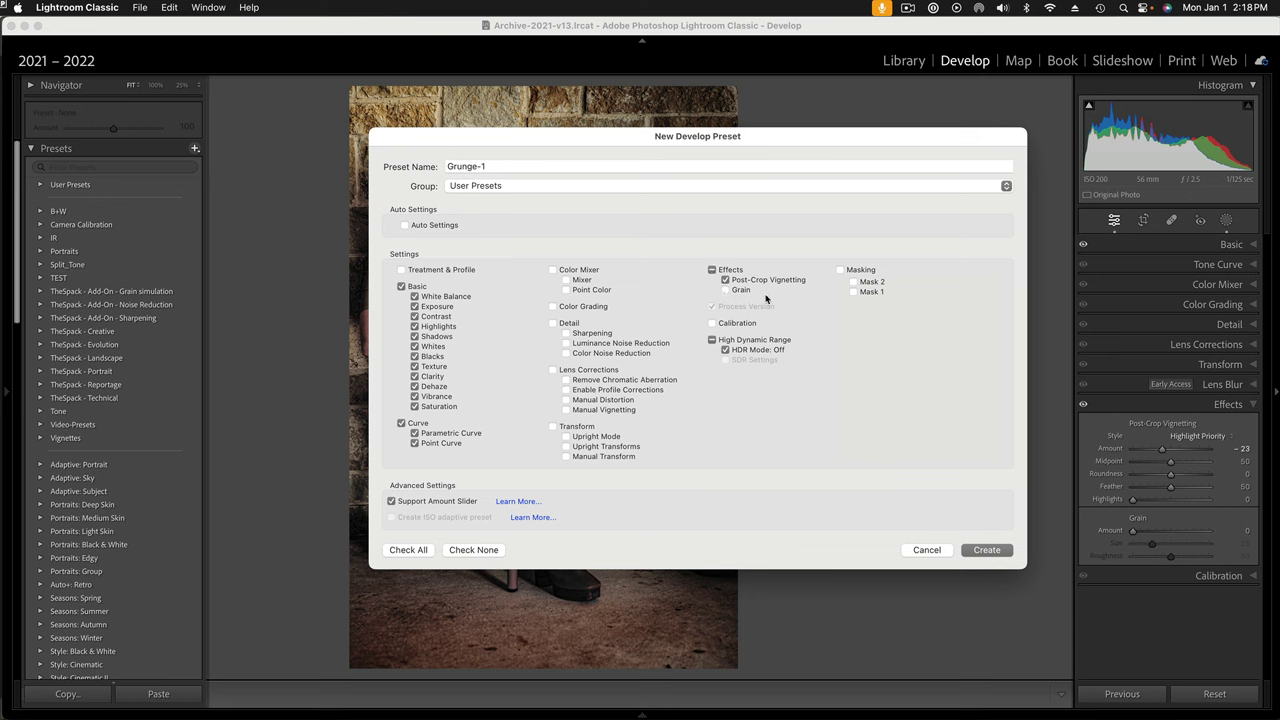
Step: Include Mask 1, exclude Curve, and create the Grunge-1 preset
click(854, 292)
click(401, 424)
click(987, 551)
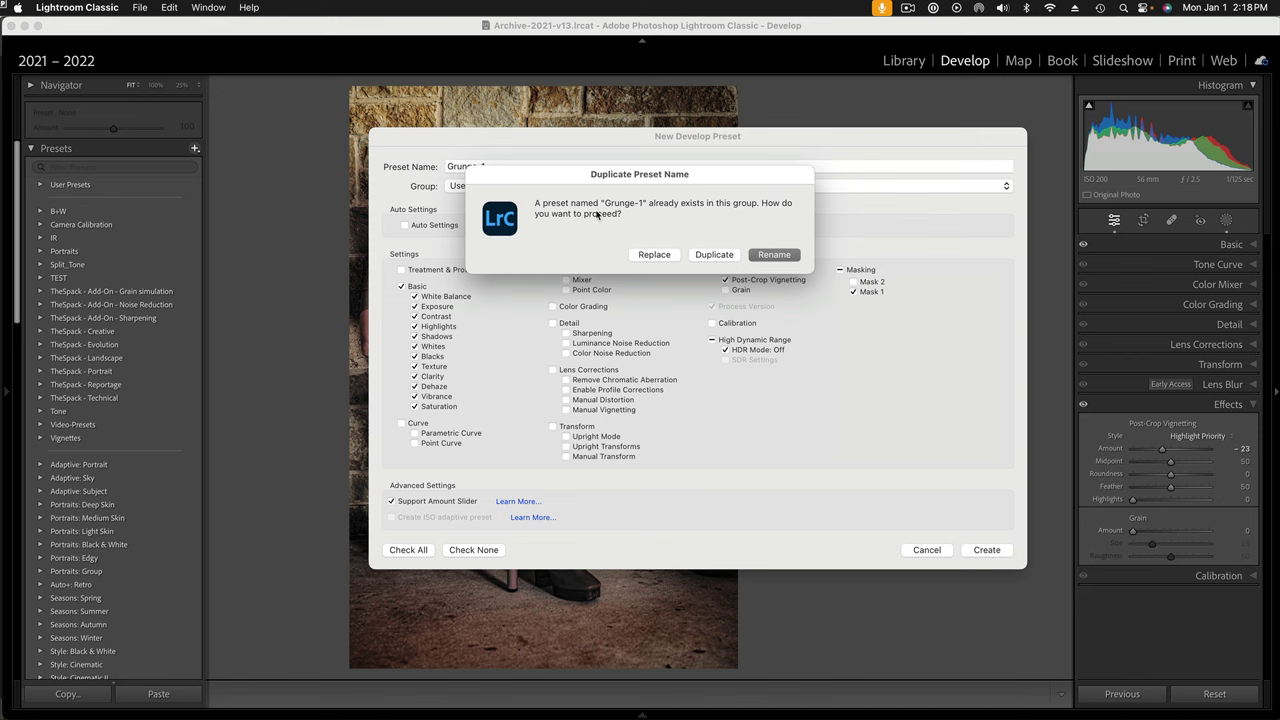
drag(661, 177, 810, 176)
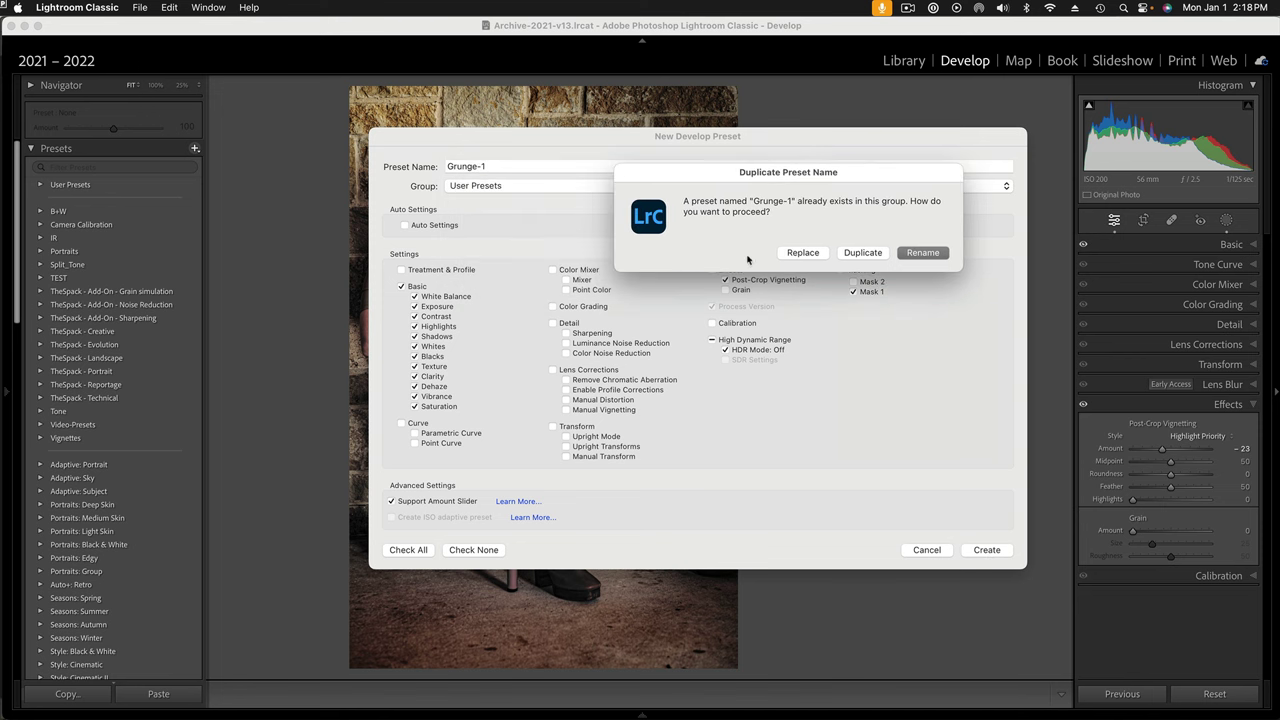
Step: Overwrite the saved Grunge-1 preset and expand the User Presets list
click(803, 253)
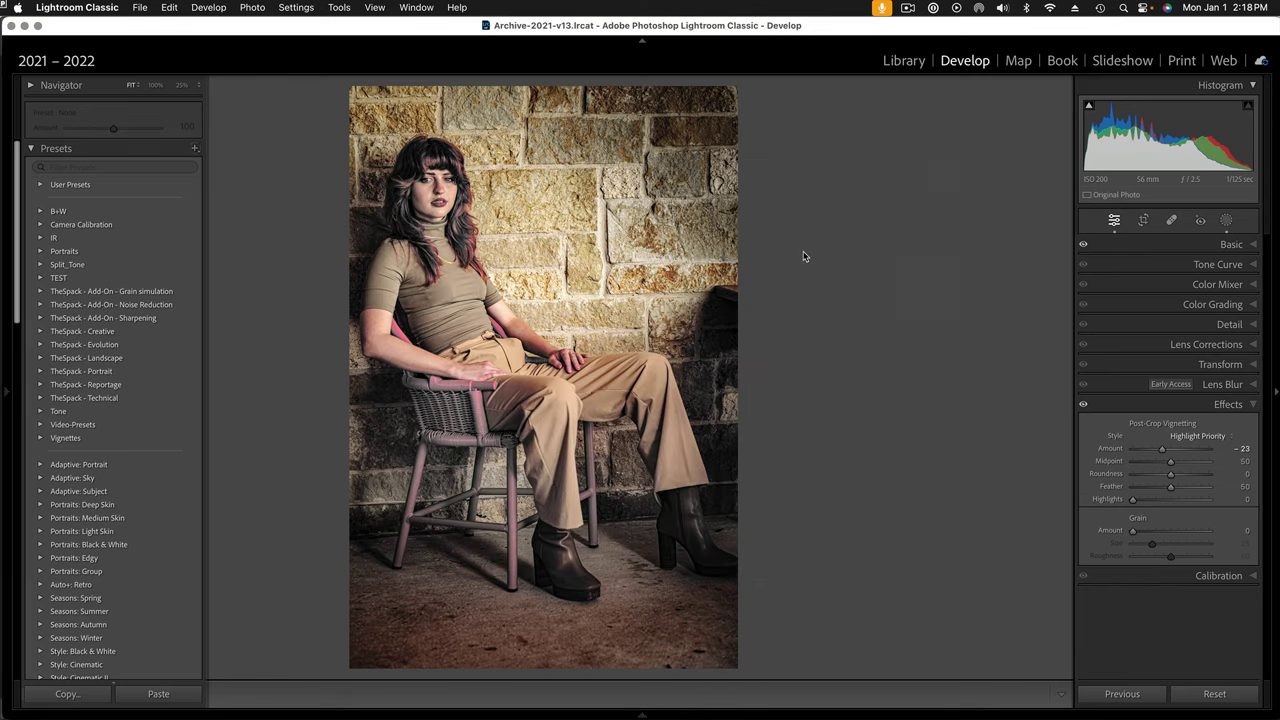
mouse_move(8, 378)
click(40, 185)
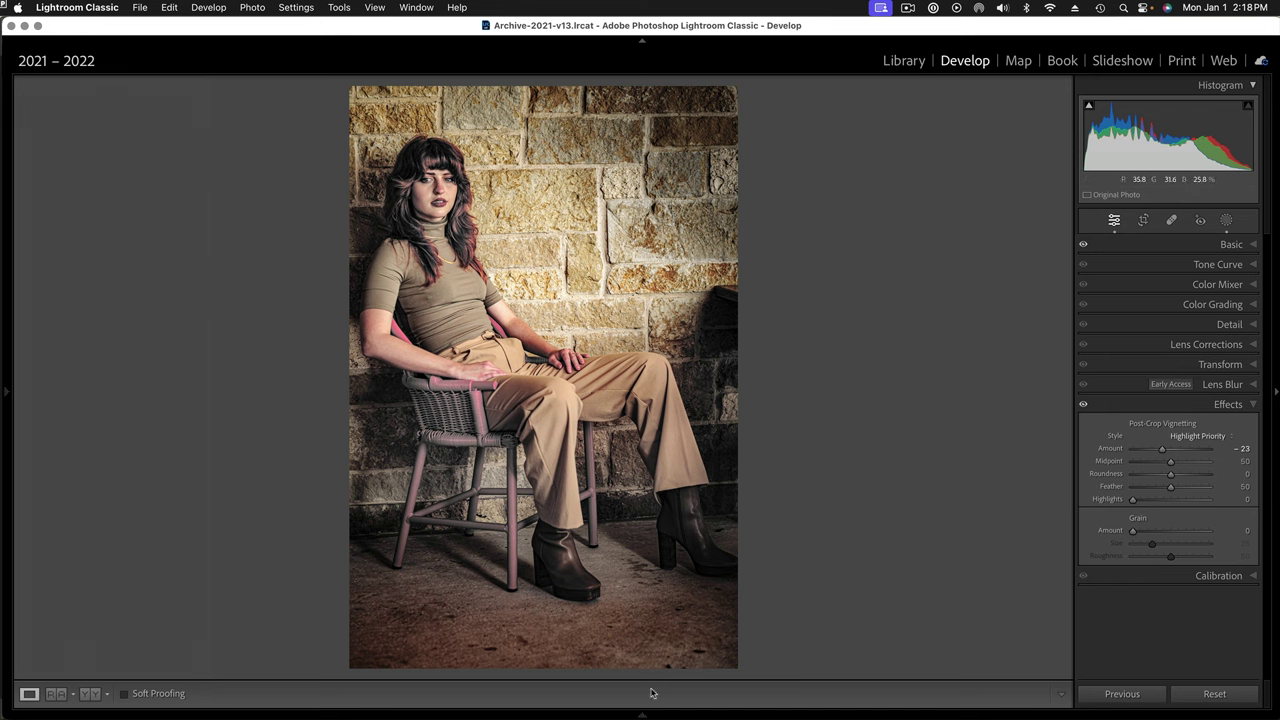
Step: Switch to the third photo, LANE4034.RAF, and preview Grunge-1 on it
mouse_move(640, 714)
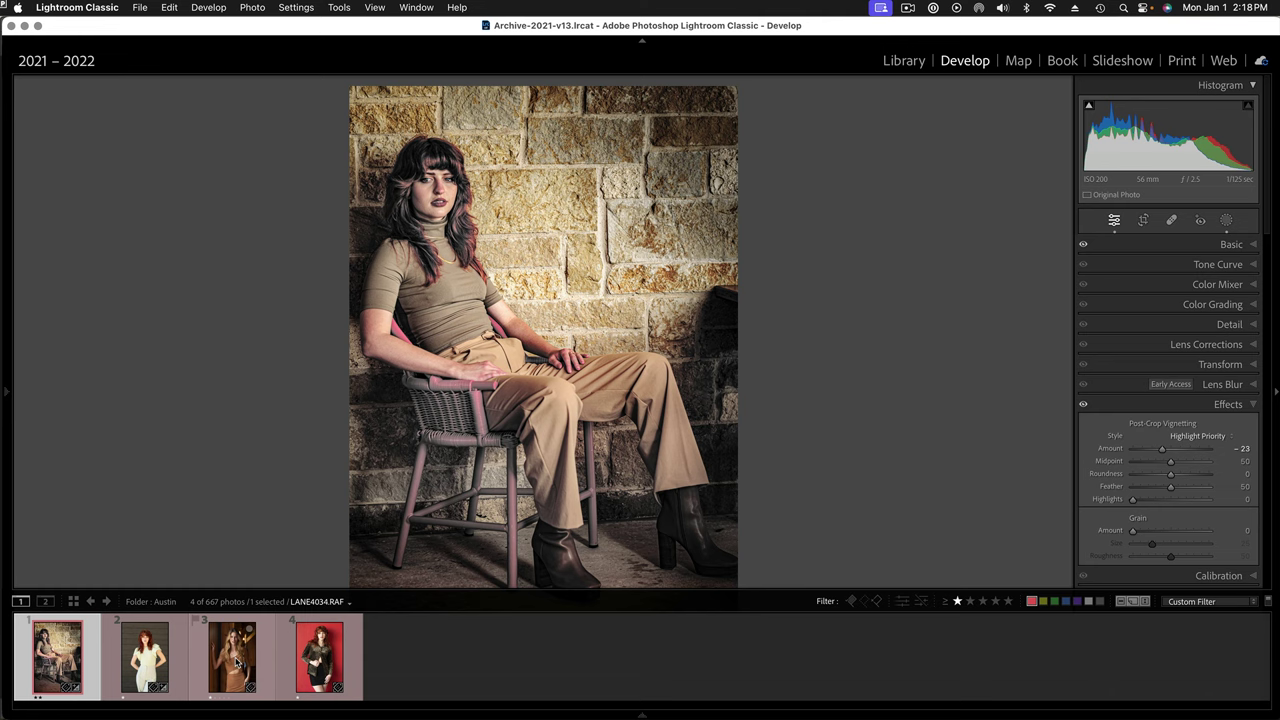
click(237, 661)
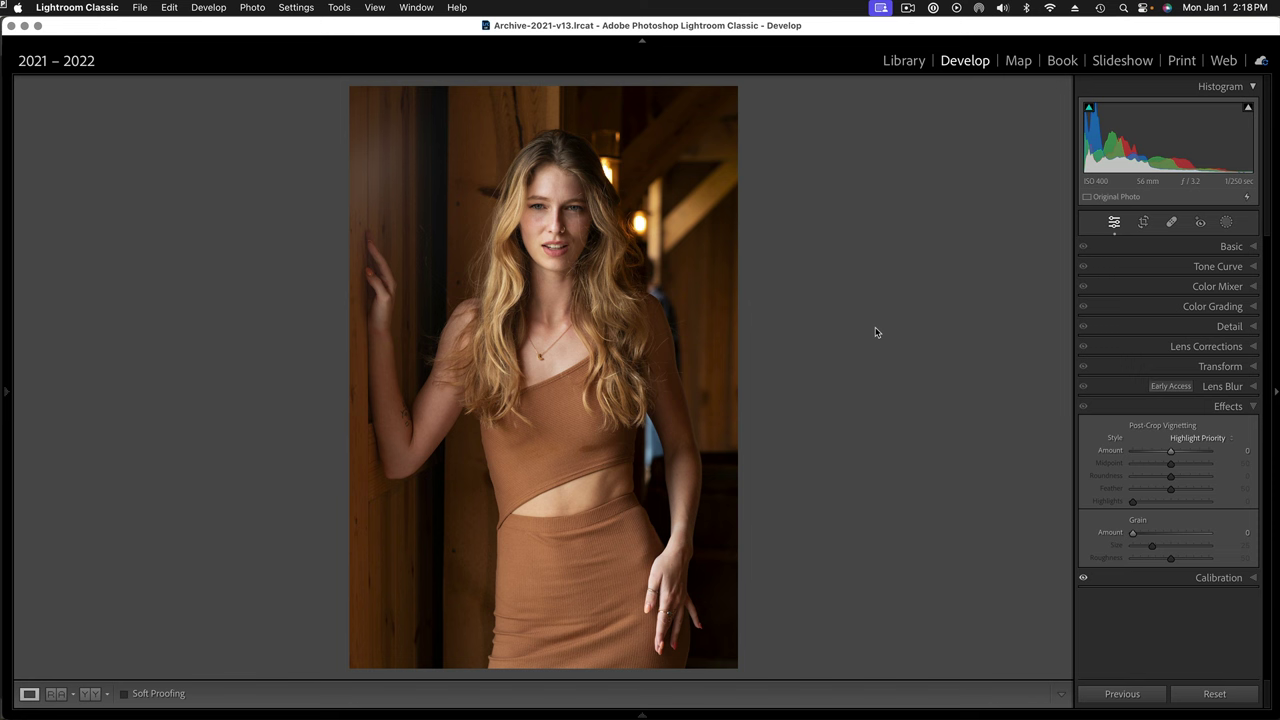
mouse_move(5, 397)
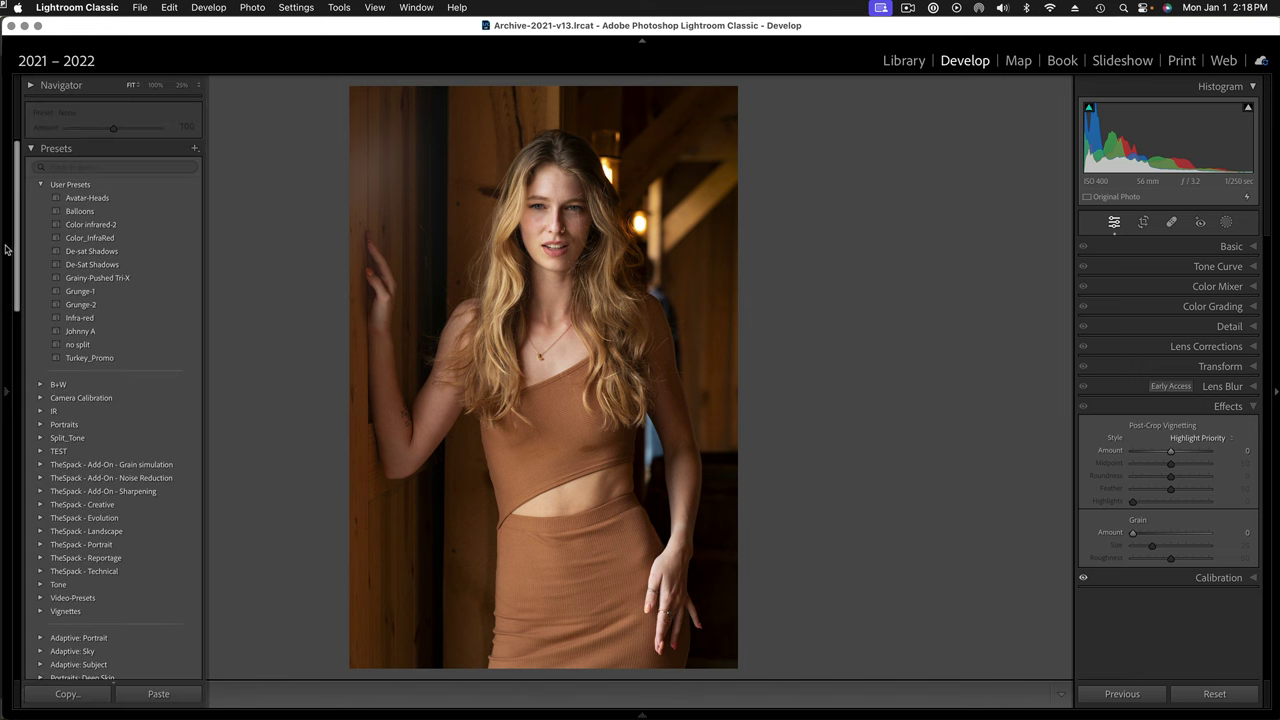
mouse_move(84, 294)
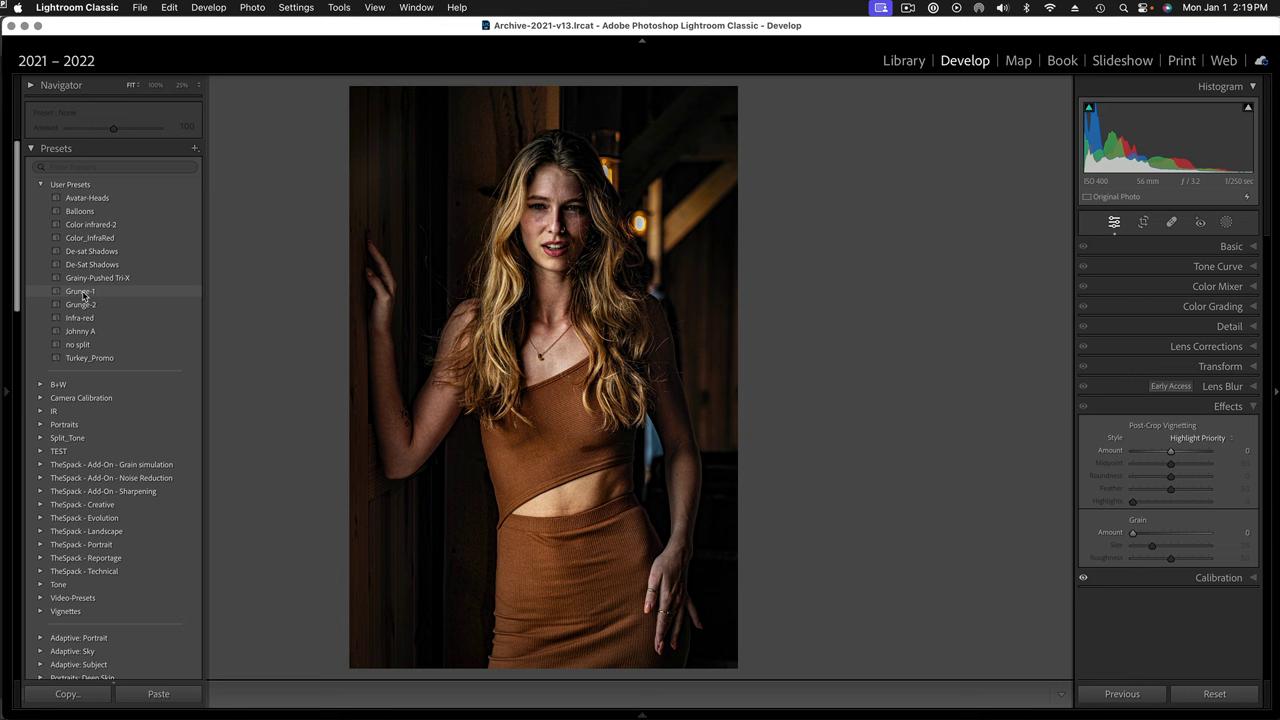
click(84, 294)
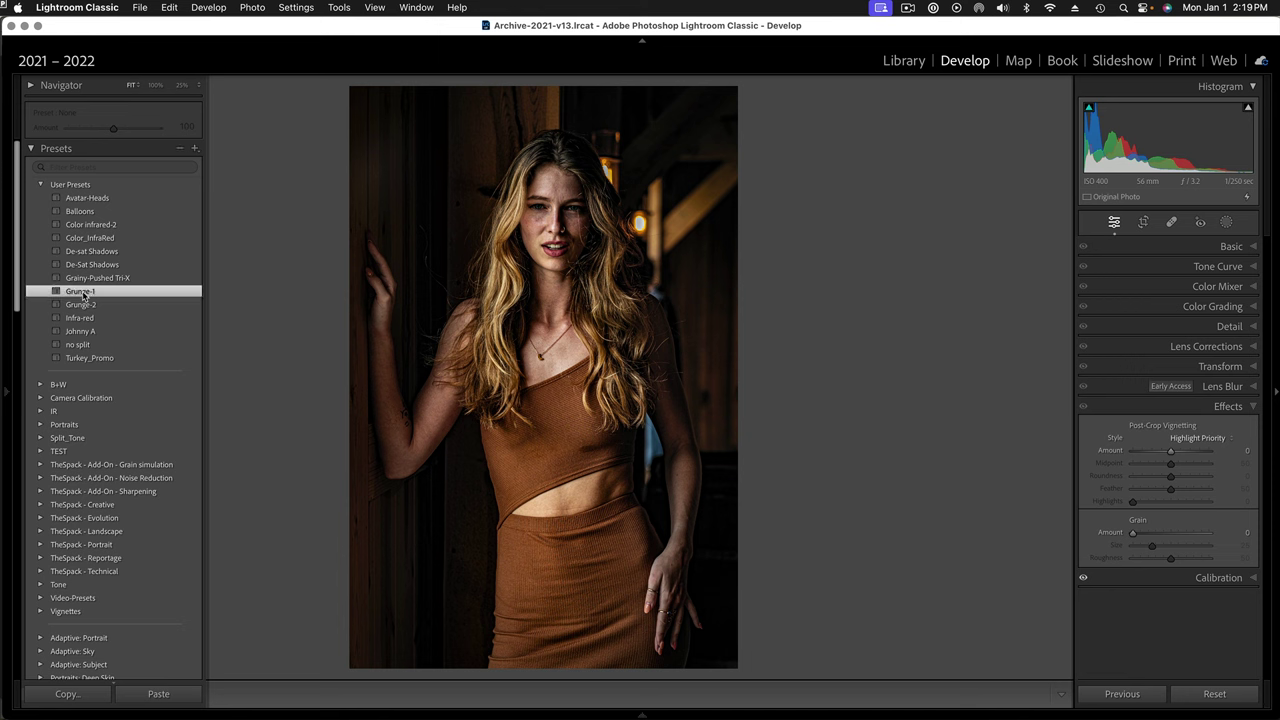
click(1256, 245)
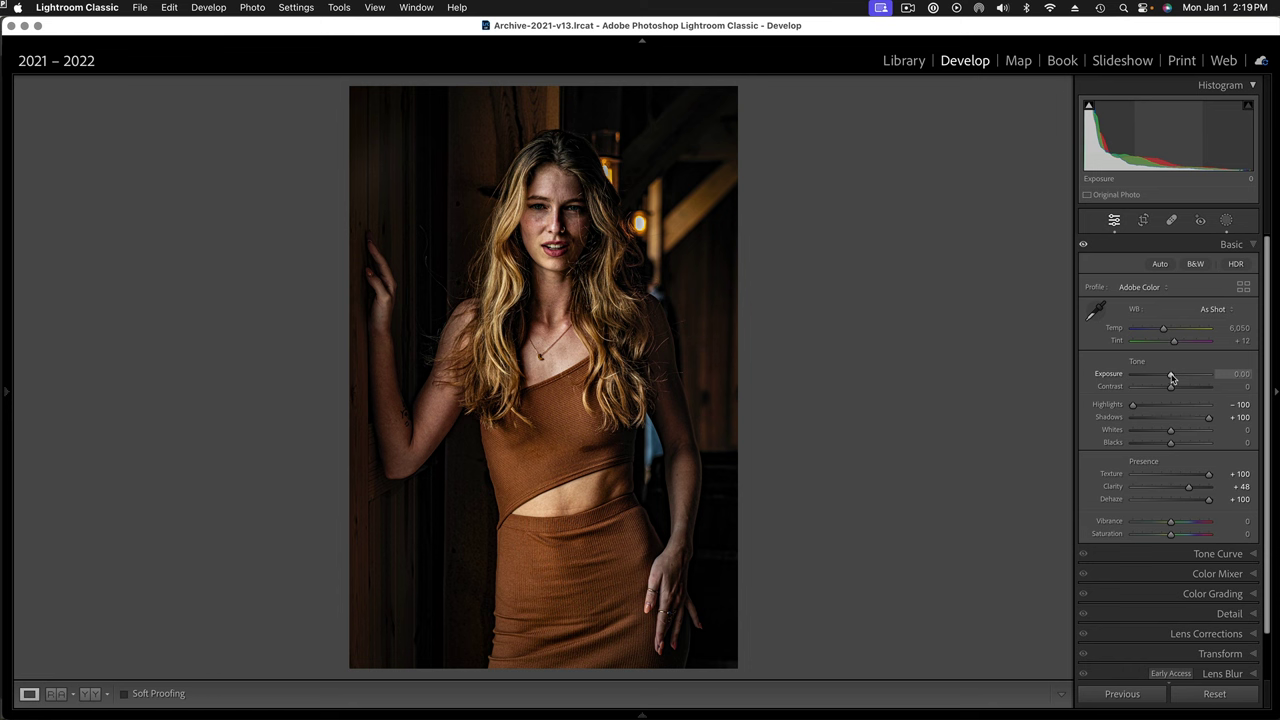
drag(1171, 377, 1174, 377)
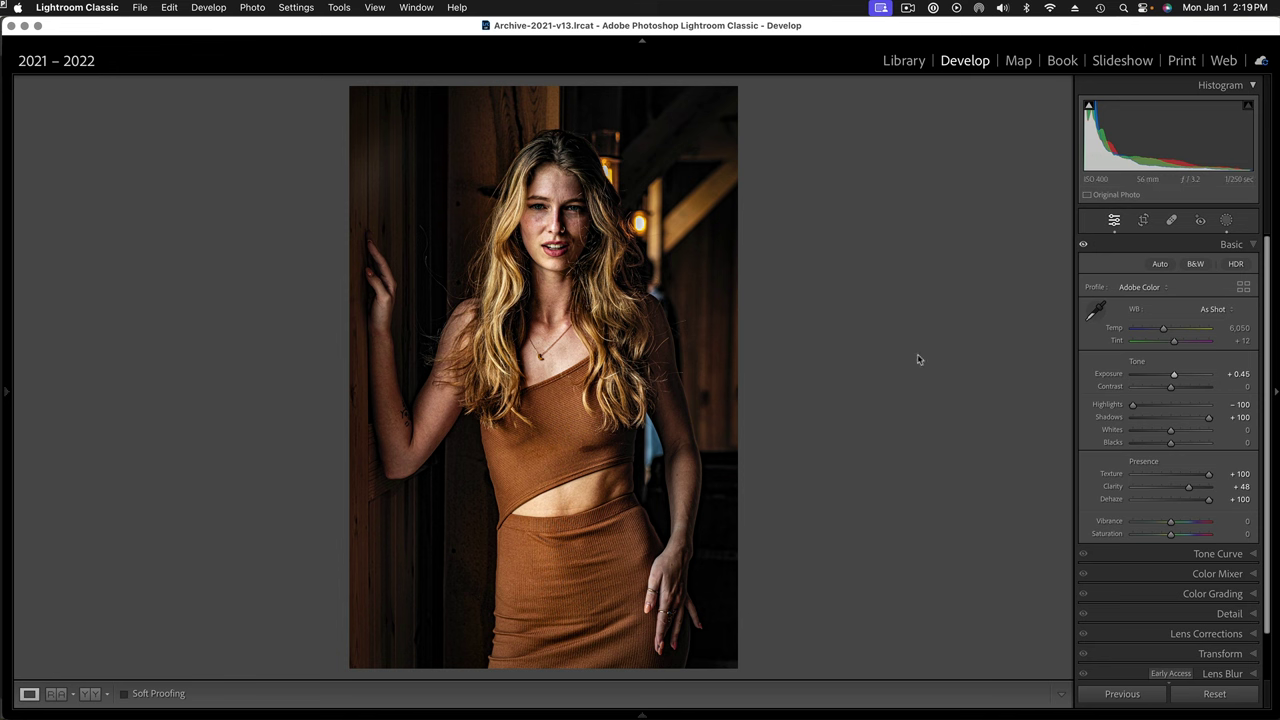
click(1226, 219)
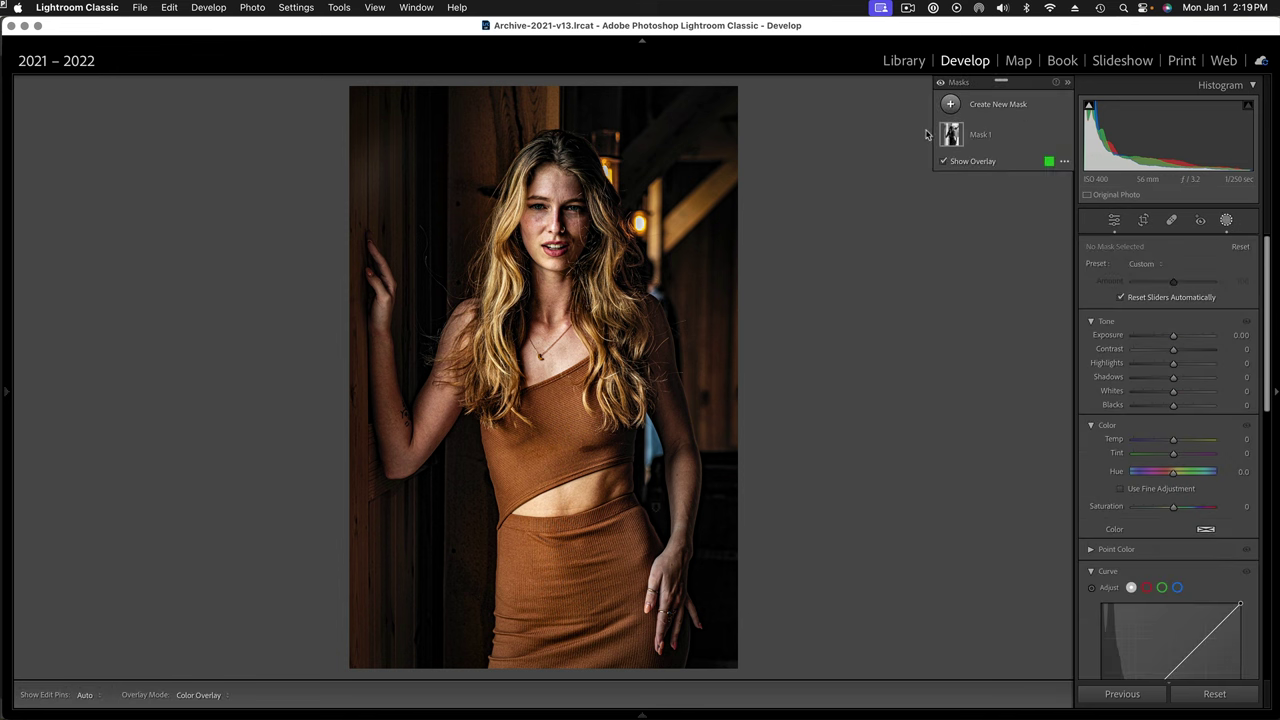
mouse_move(958, 133)
click(1227, 221)
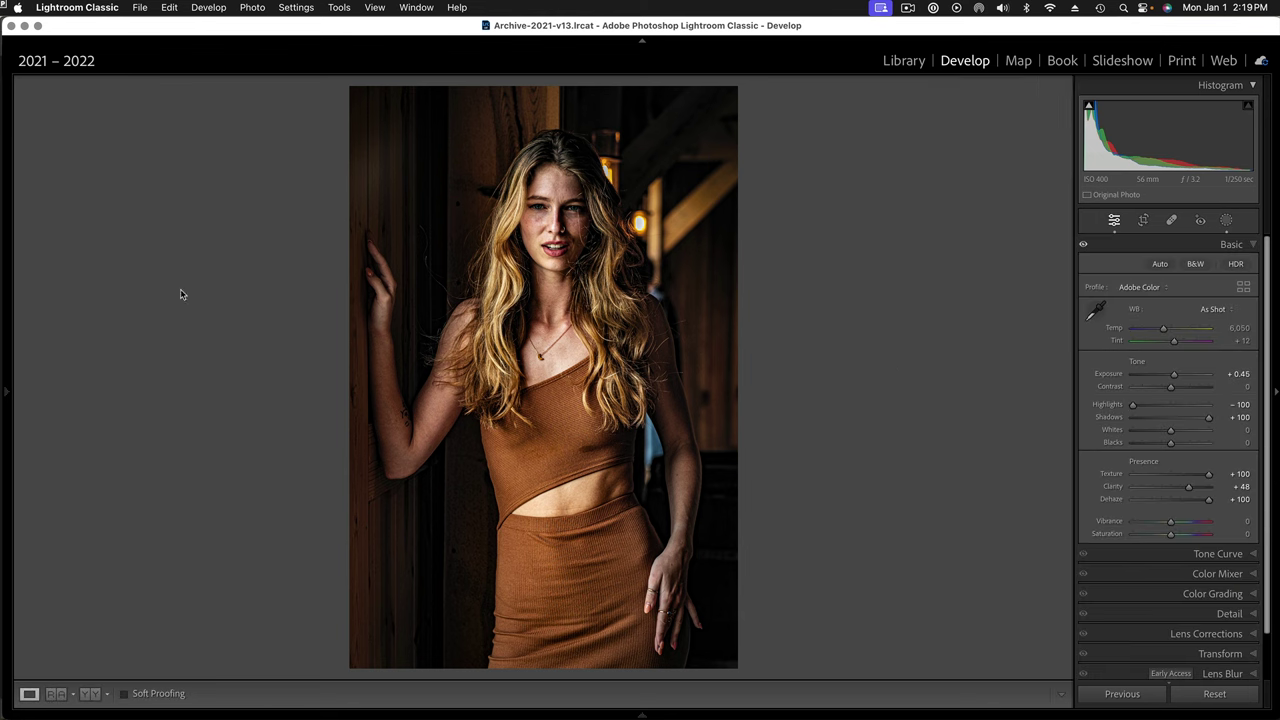
mouse_move(3, 391)
scroll(113, 536, down, 15)
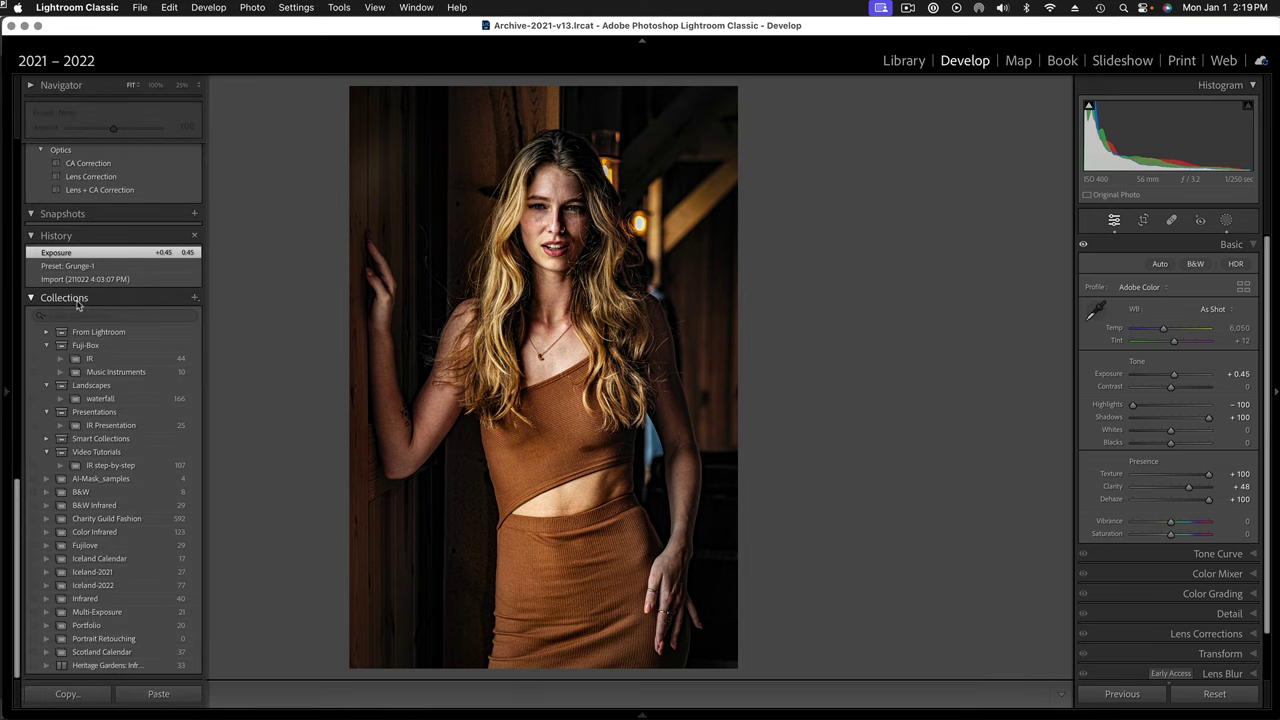
click(101, 280)
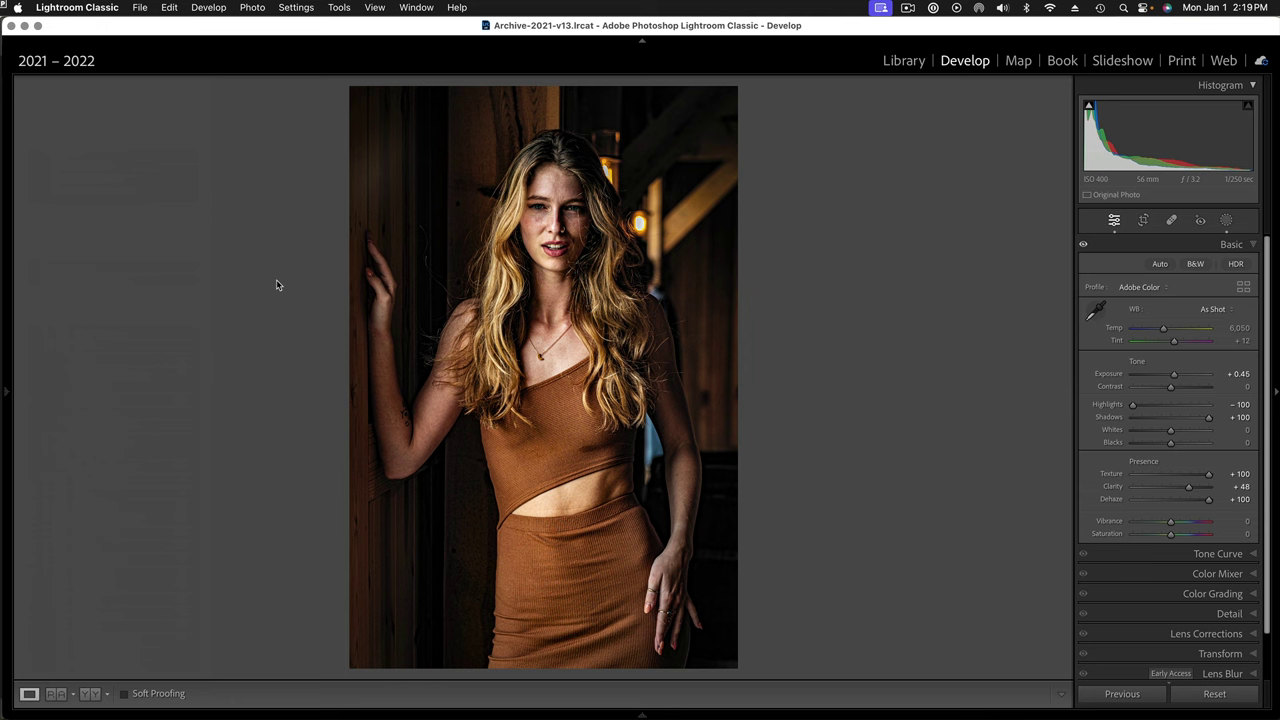
Step: Go to the next photo, the red-haired portrait, and set Highlights −100, Shadows +100, Dehaze +100
mouse_move(537, 710)
key(Right)
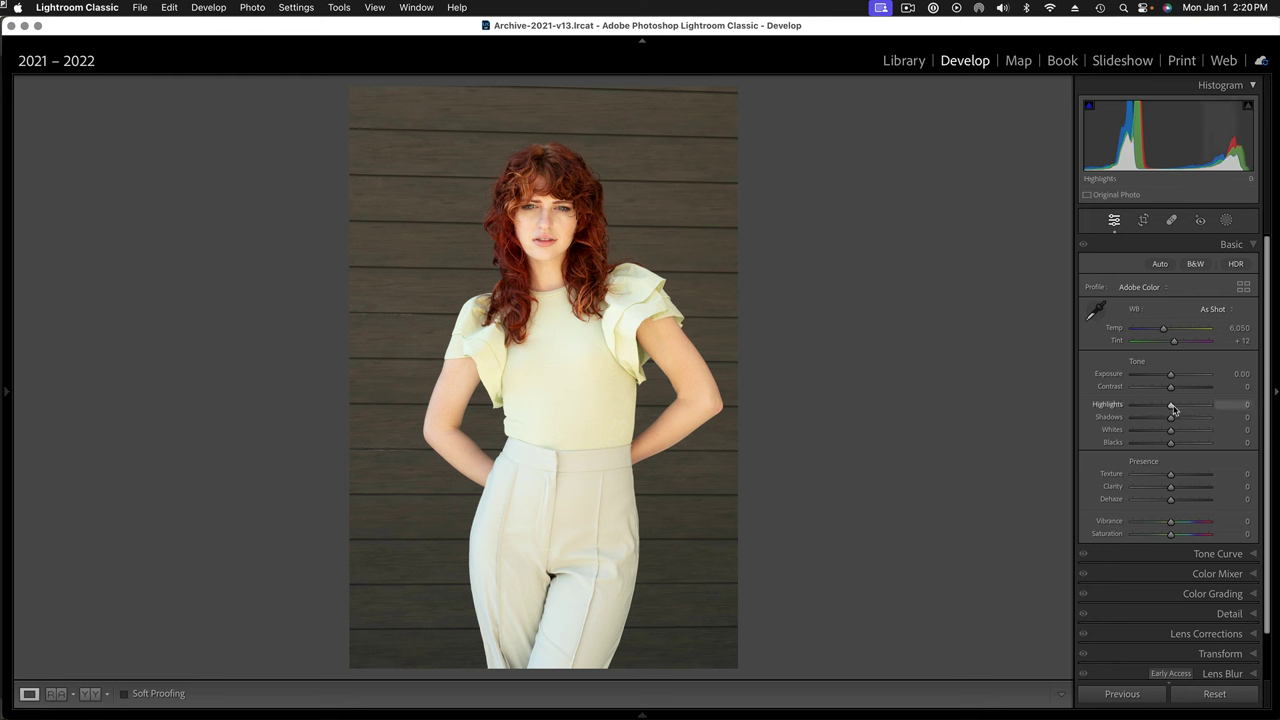
drag(1172, 408, 1034, 418)
drag(1172, 419, 1214, 419)
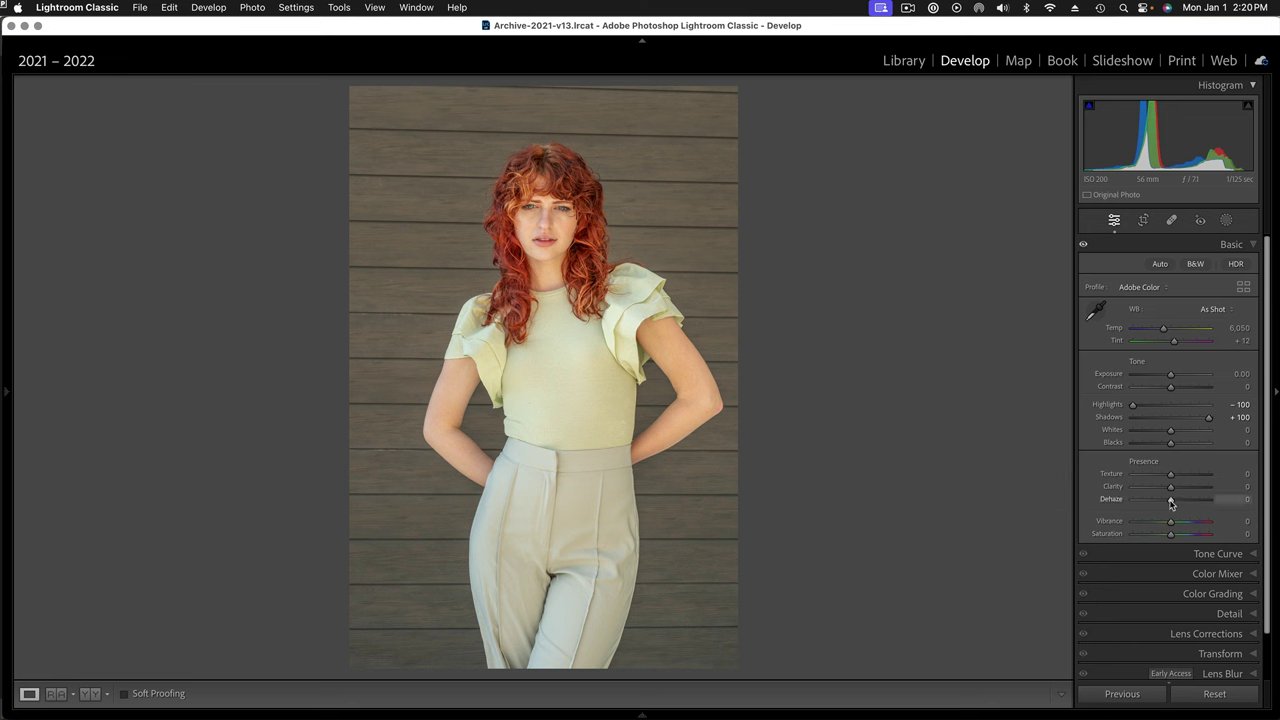
drag(1171, 503, 1268, 510)
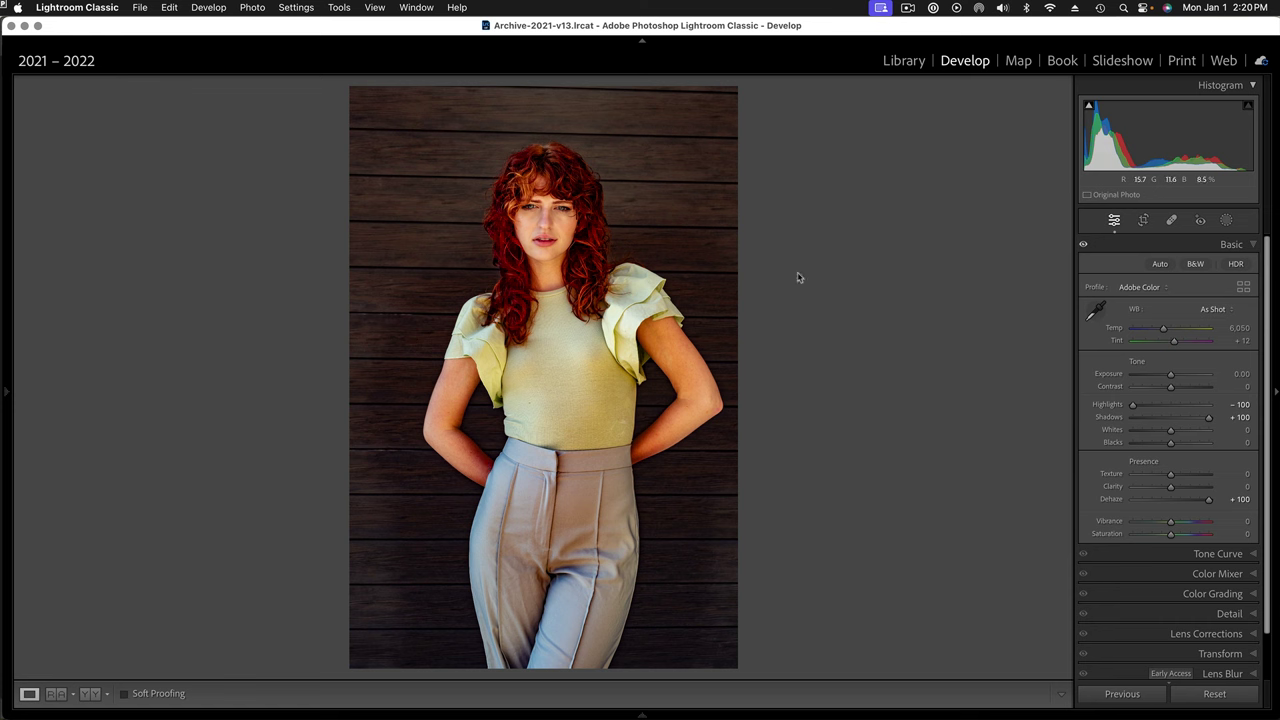
Step: Add a Luminance Range mask sampled from the red hair, widened to span 0/0–4/100
click(1227, 221)
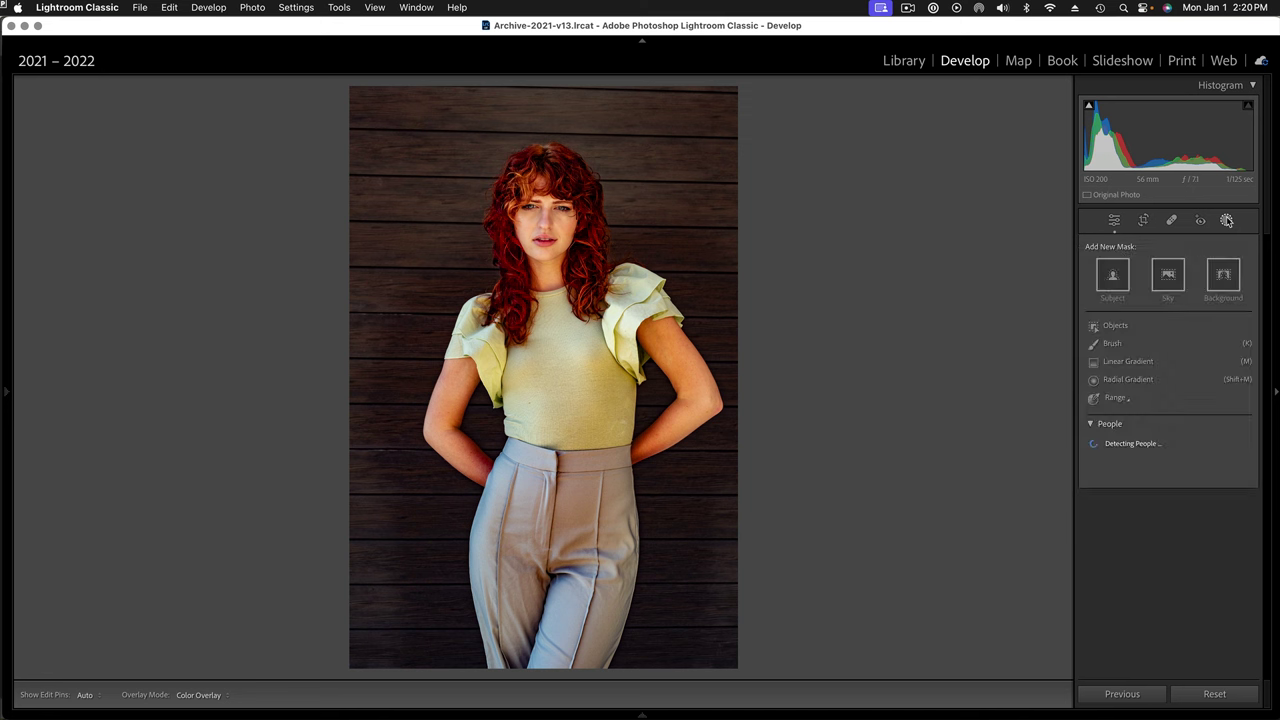
click(1117, 398)
click(1140, 444)
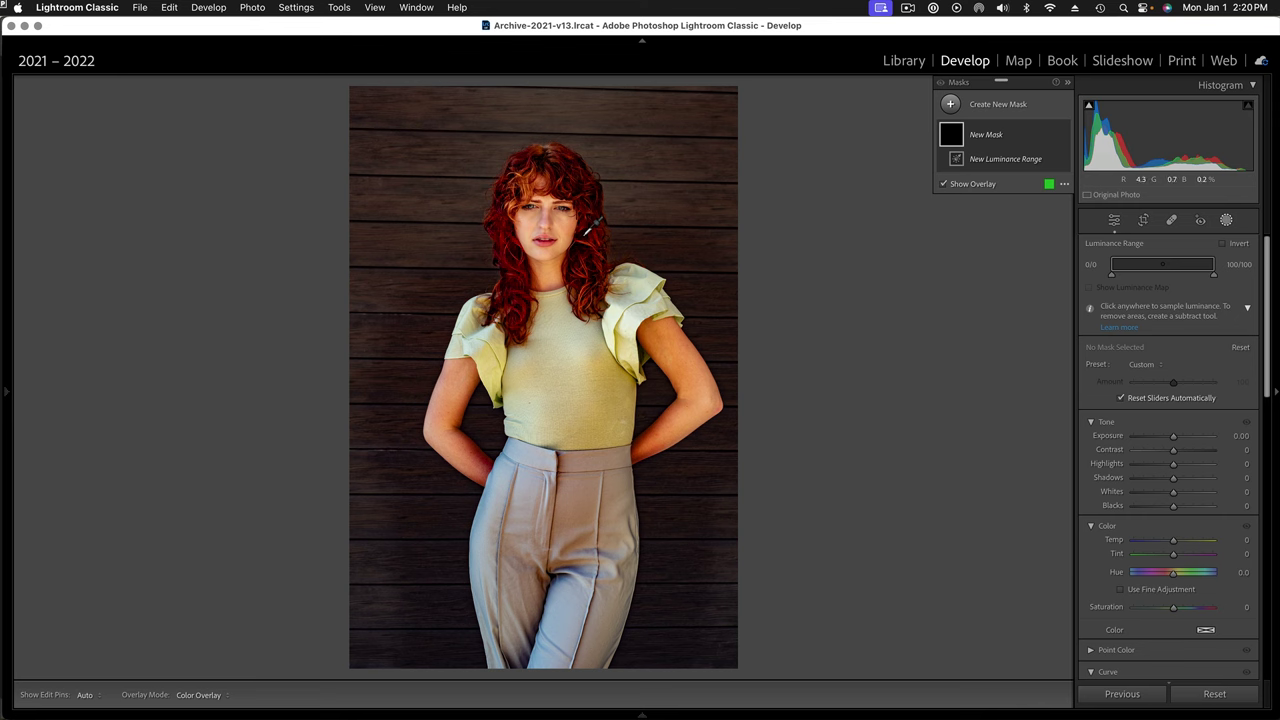
click(584, 235)
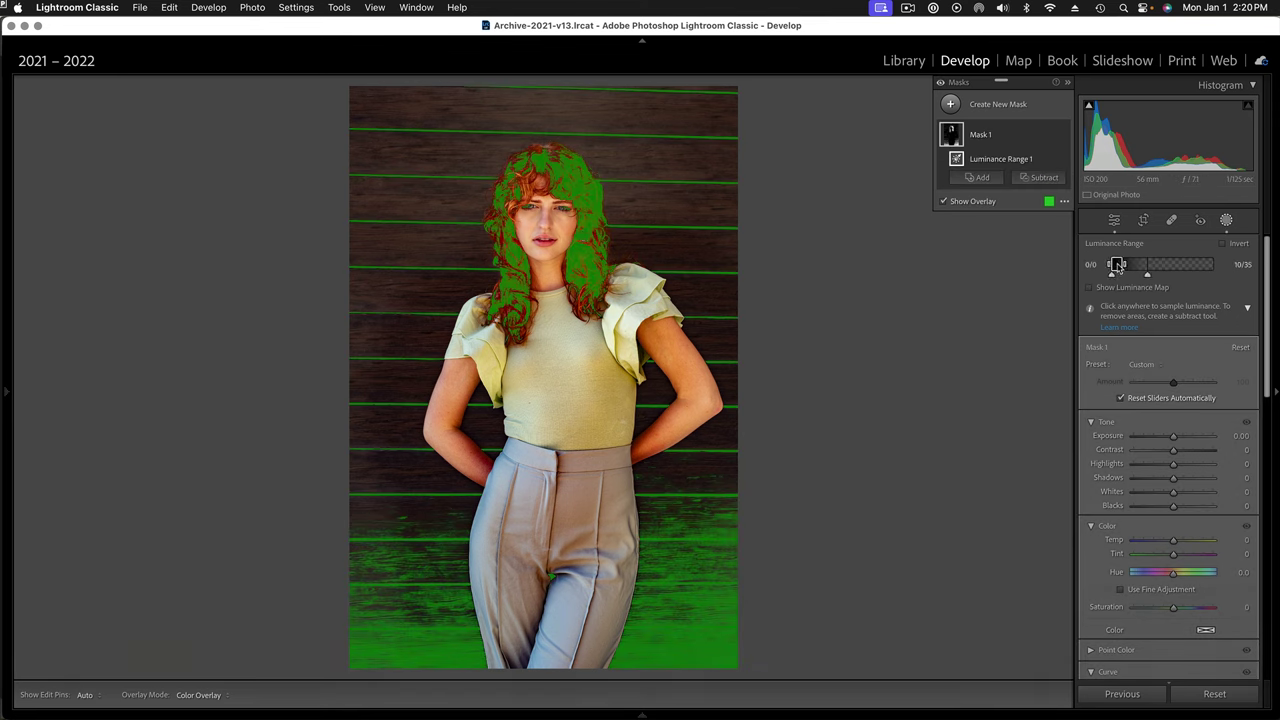
drag(1124, 266, 1270, 286)
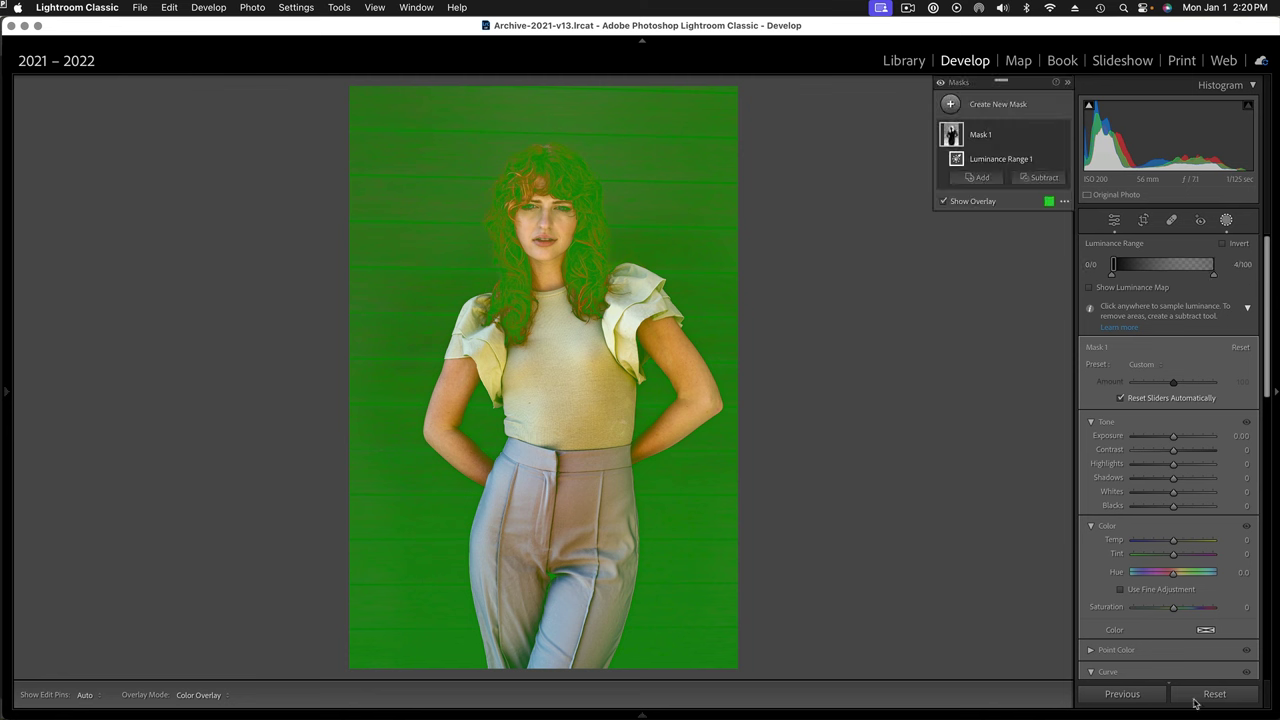
Step: Set the mask's Saturation to −100, then lower the global Saturation to −25
drag(1174, 613, 1087, 614)
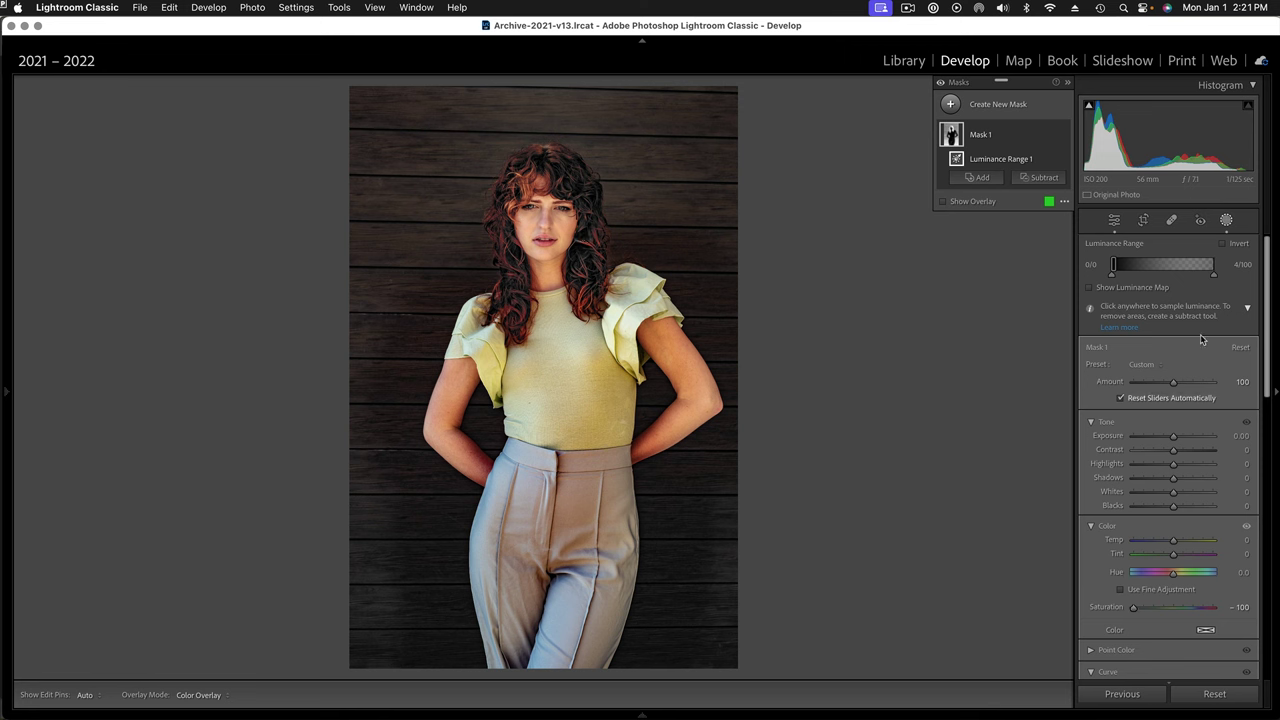
click(1228, 221)
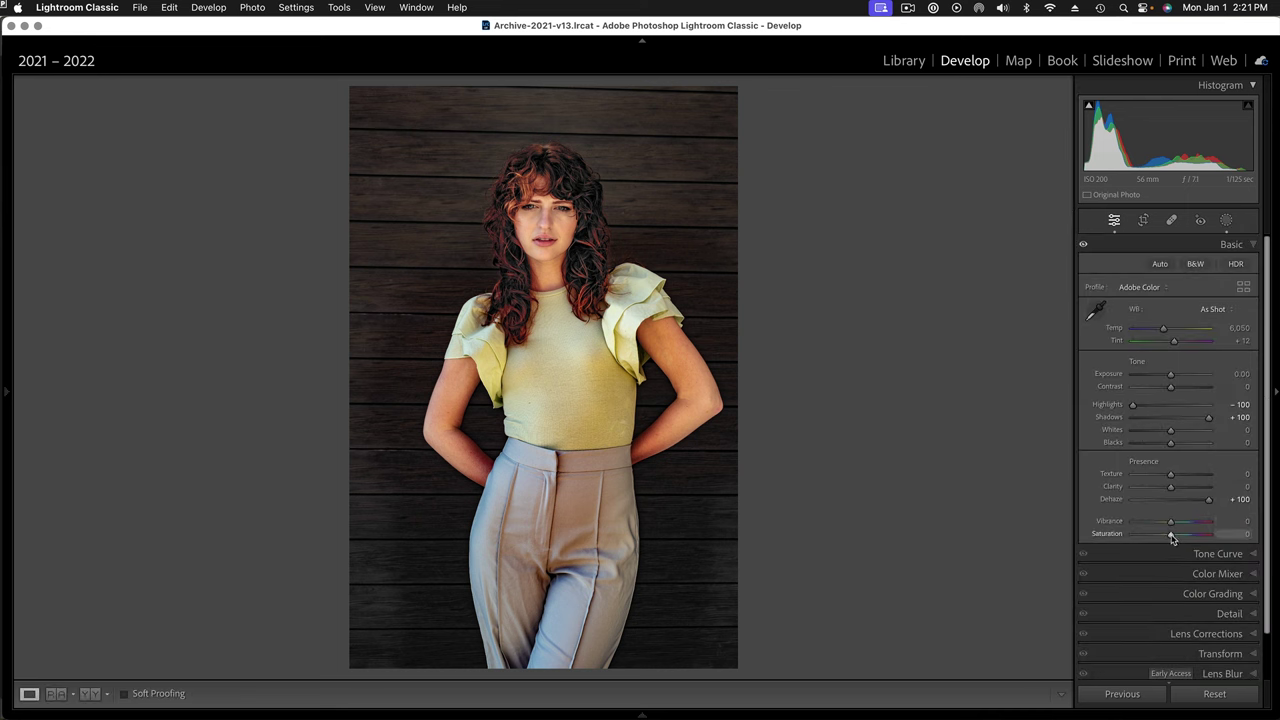
drag(1171, 538, 1161, 538)
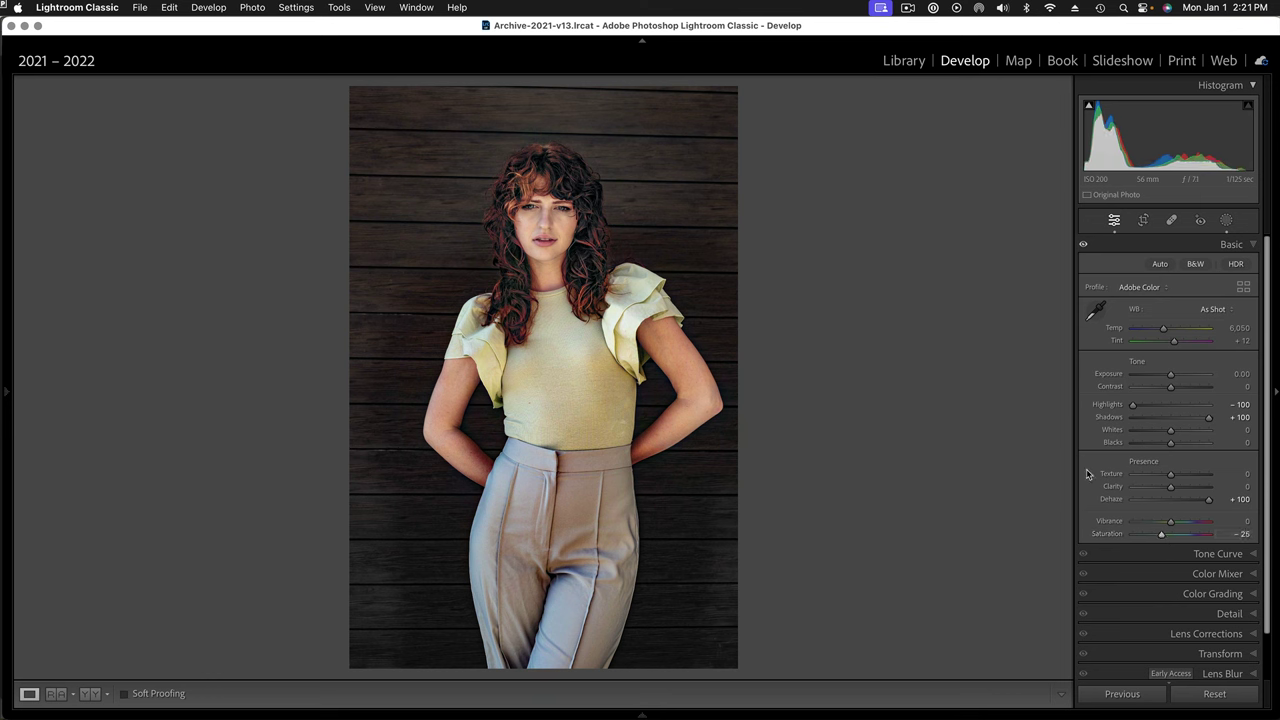
Step: Set Texture +100 and Clarity +28, then zoom in on the face and back out
drag(1172, 489, 1222, 478)
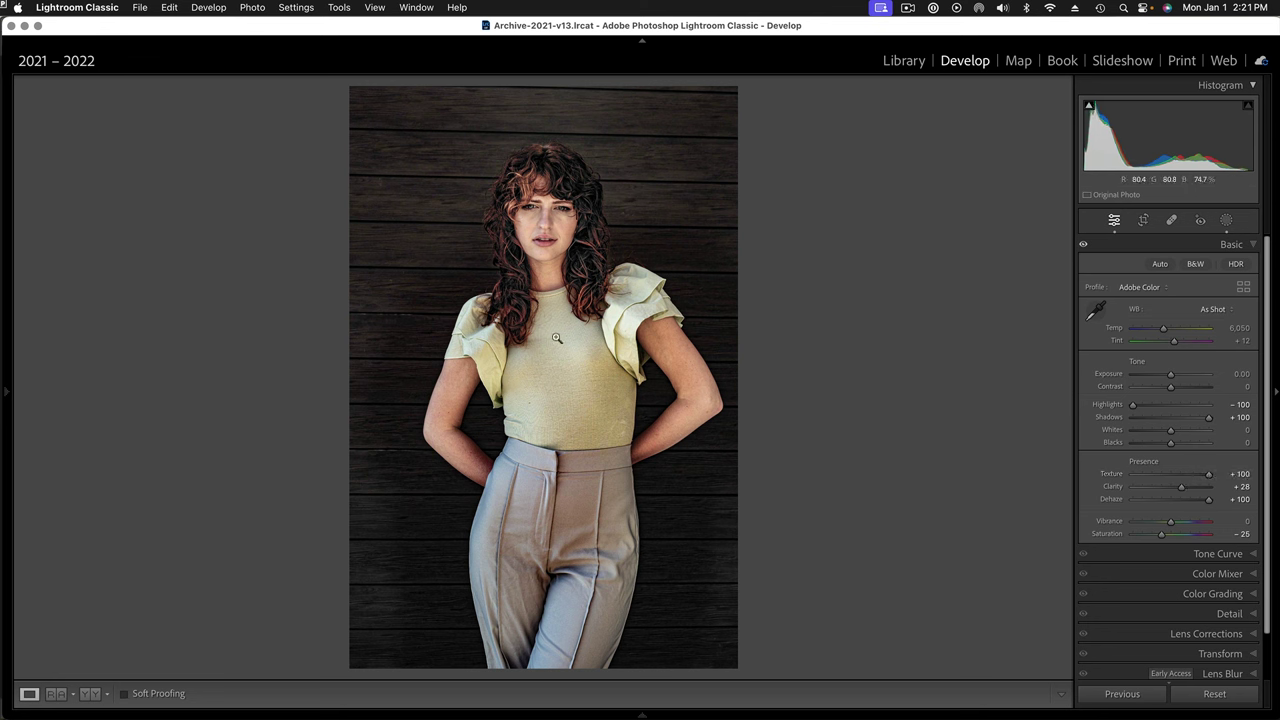
click(566, 246)
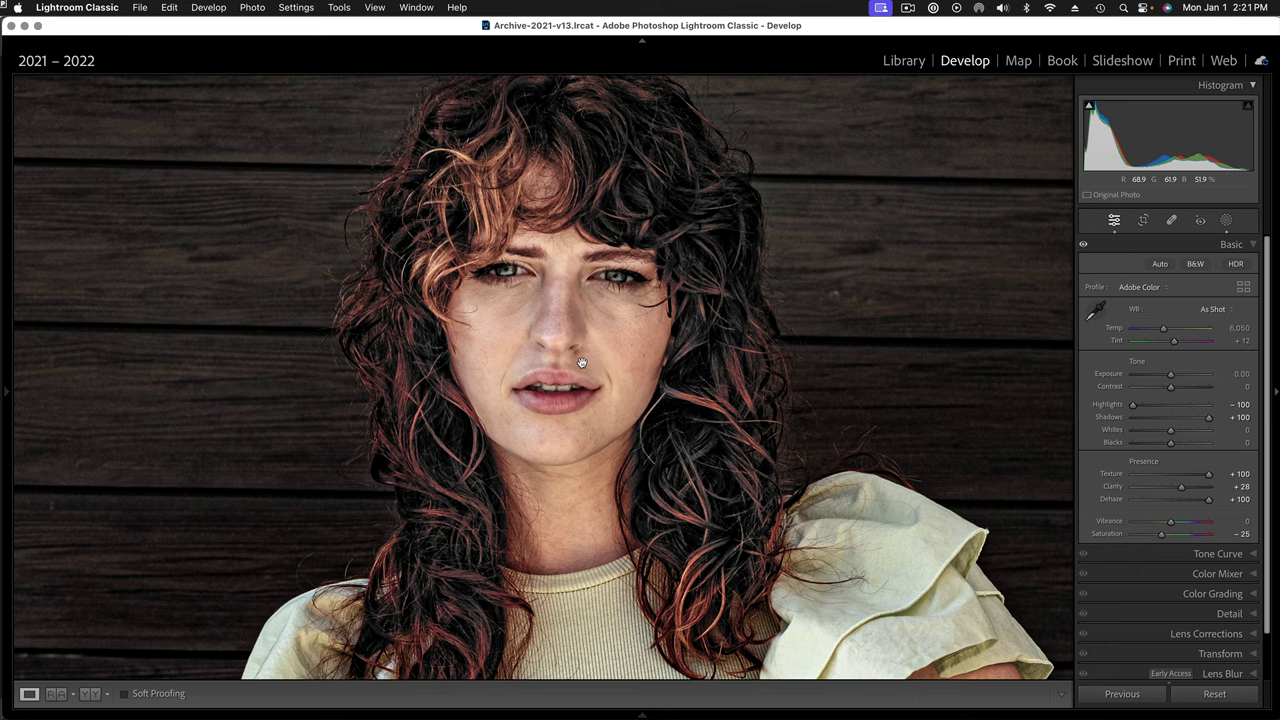
click(590, 362)
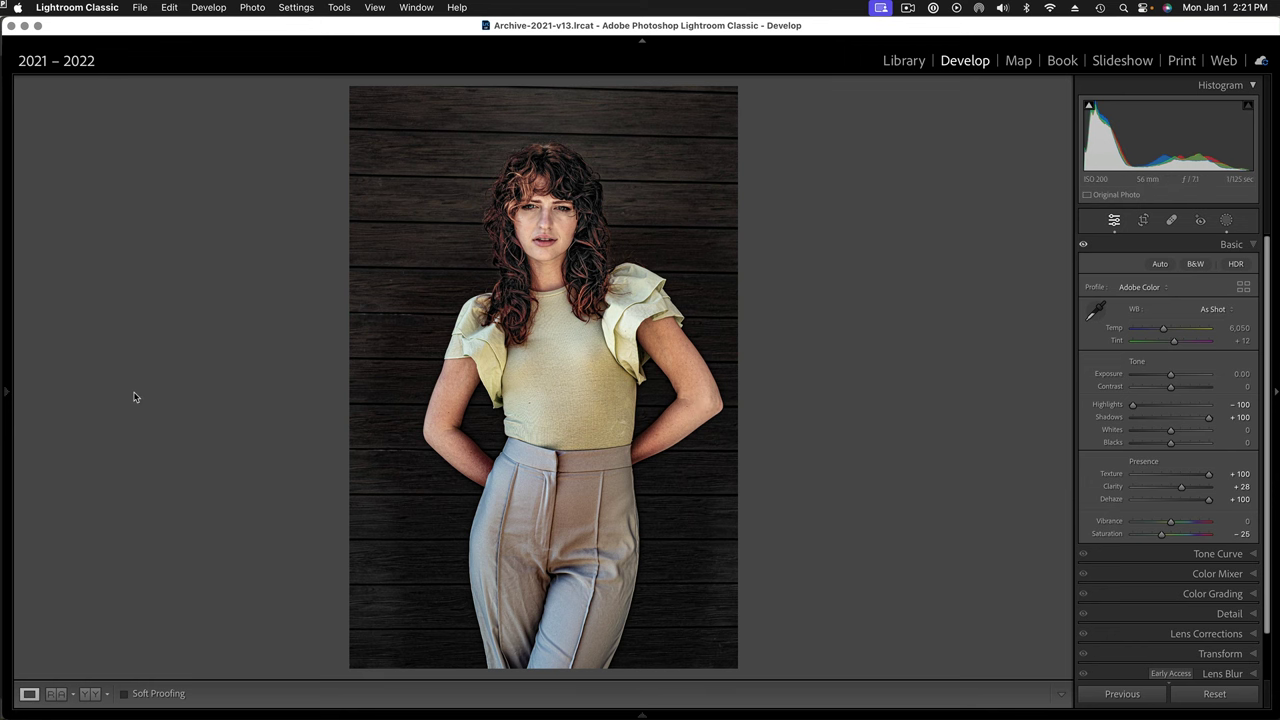
mouse_move(3, 392)
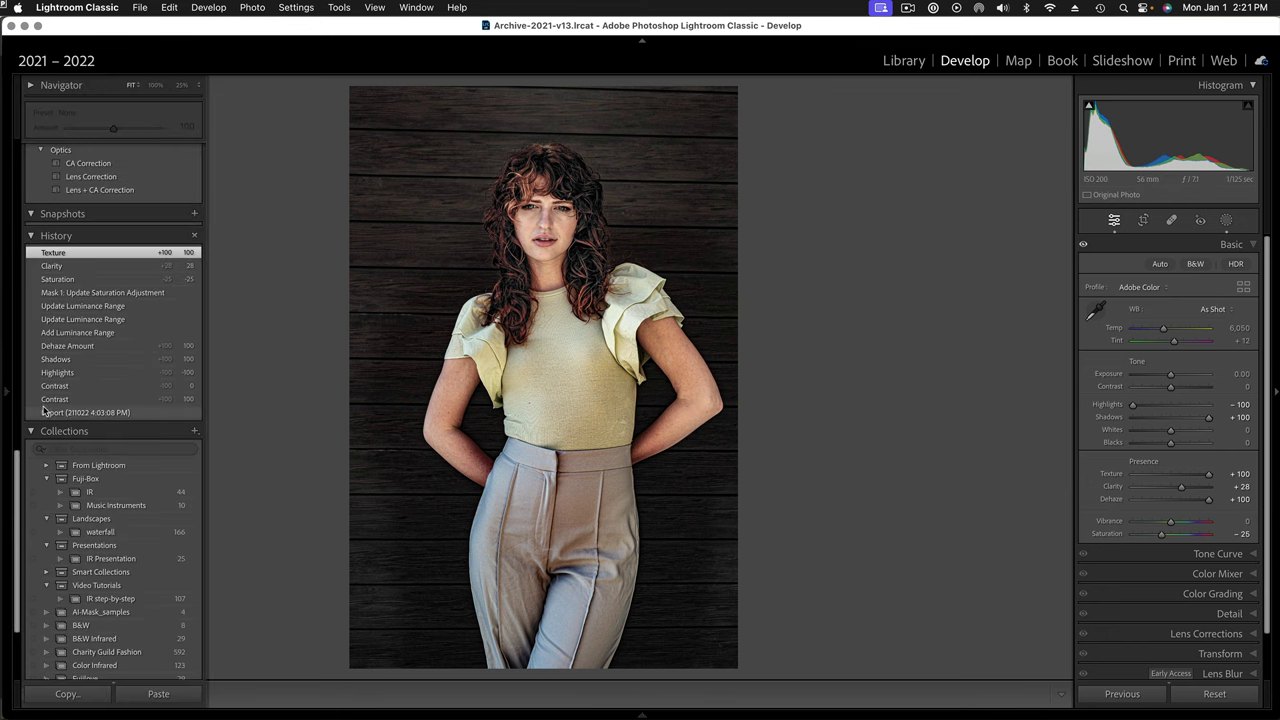
mouse_move(55, 417)
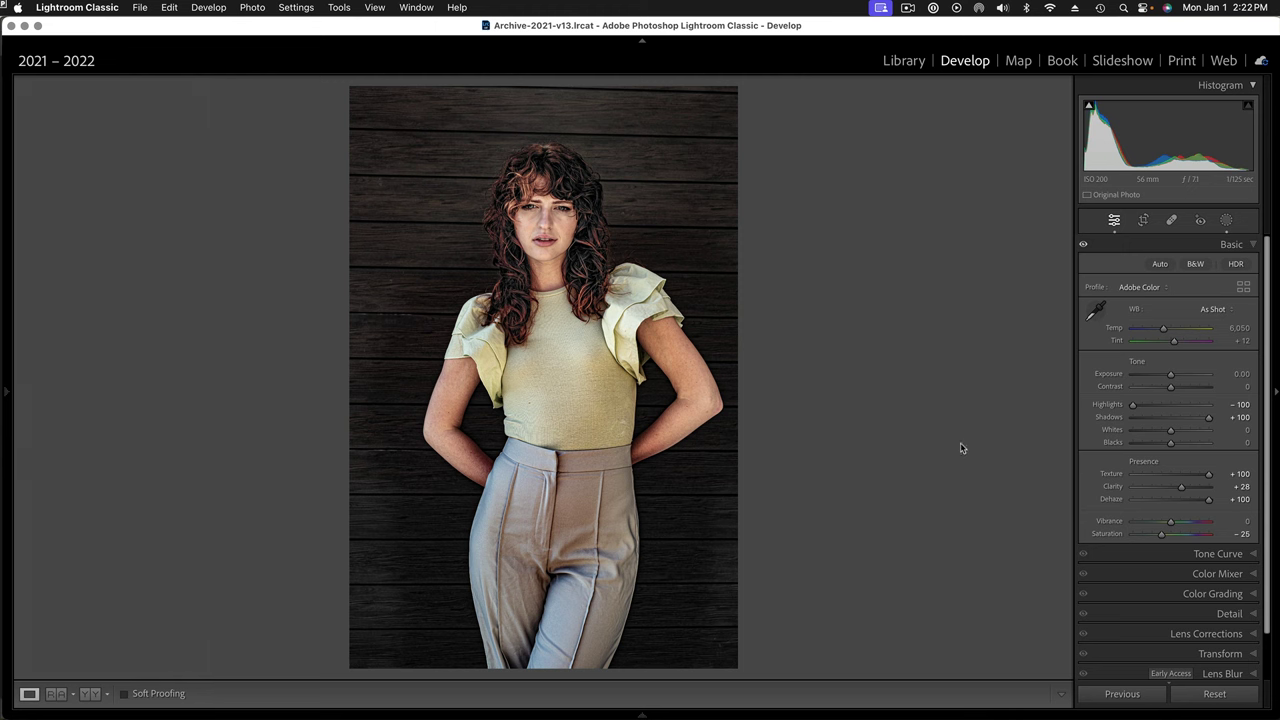
mouse_move(709, 712)
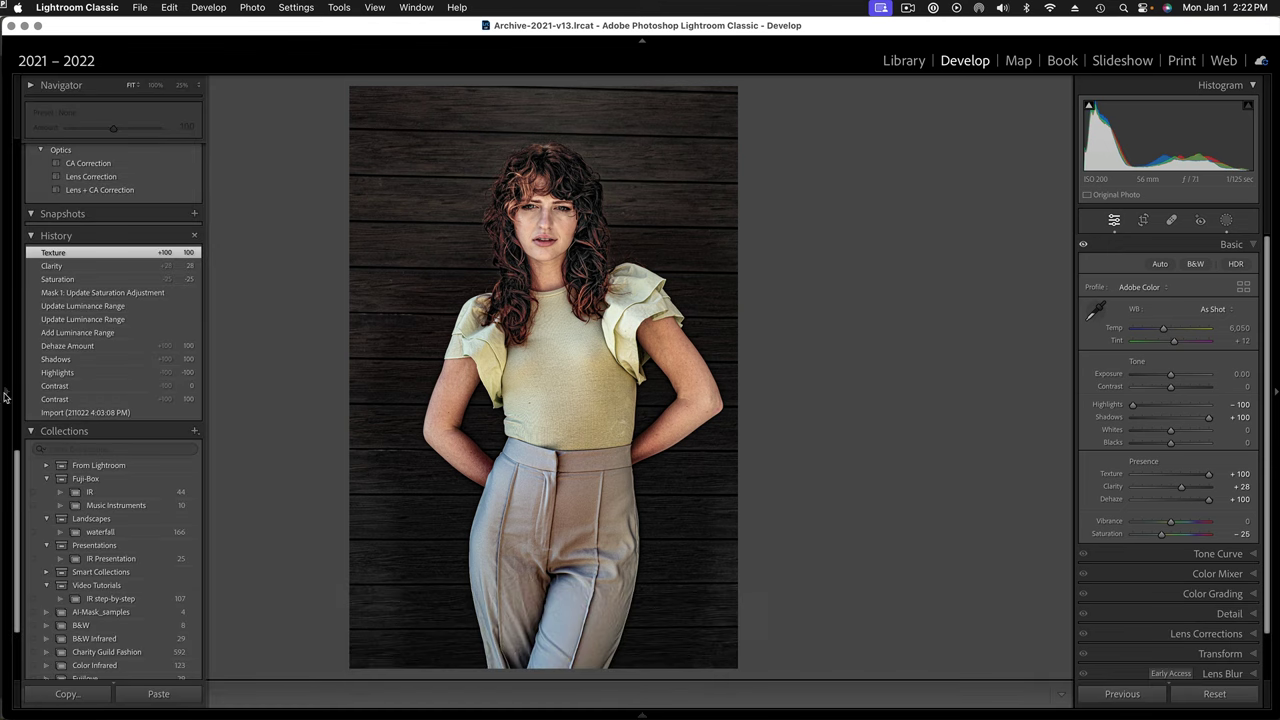
Step: Create a virtual copy from the Import history state, then restore the original's Texture step
click(86, 417)
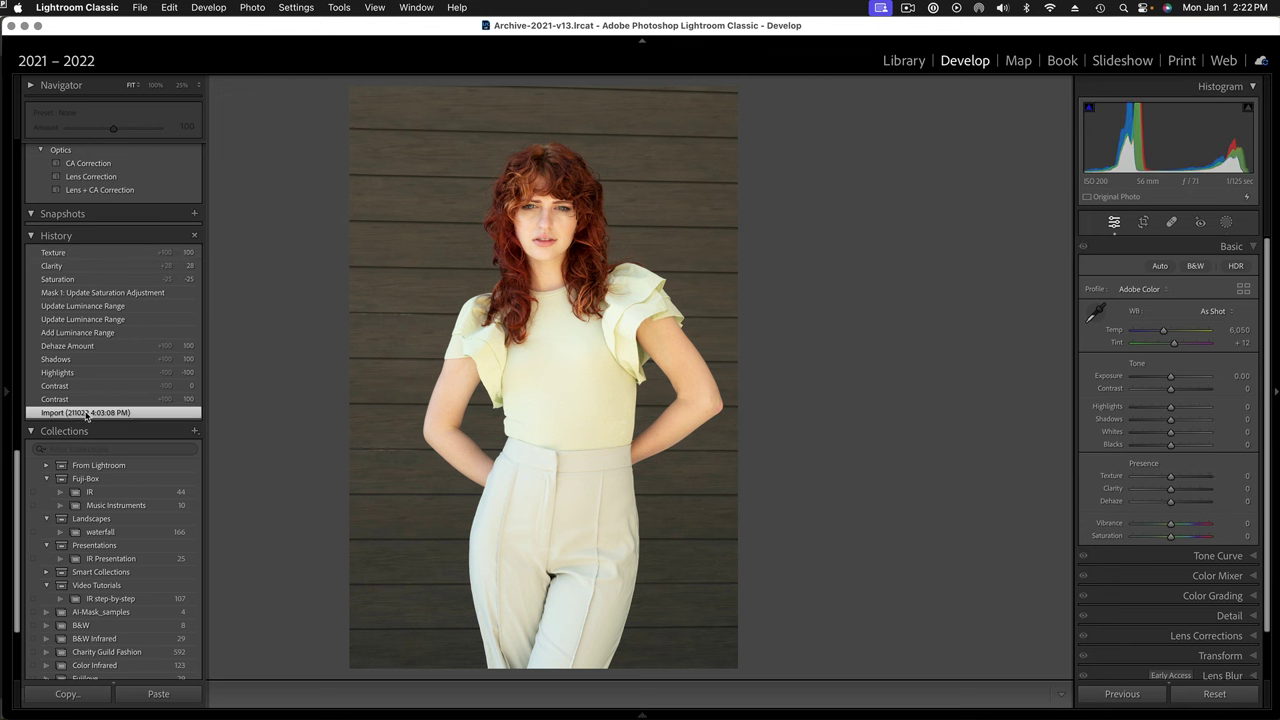
click(252, 8)
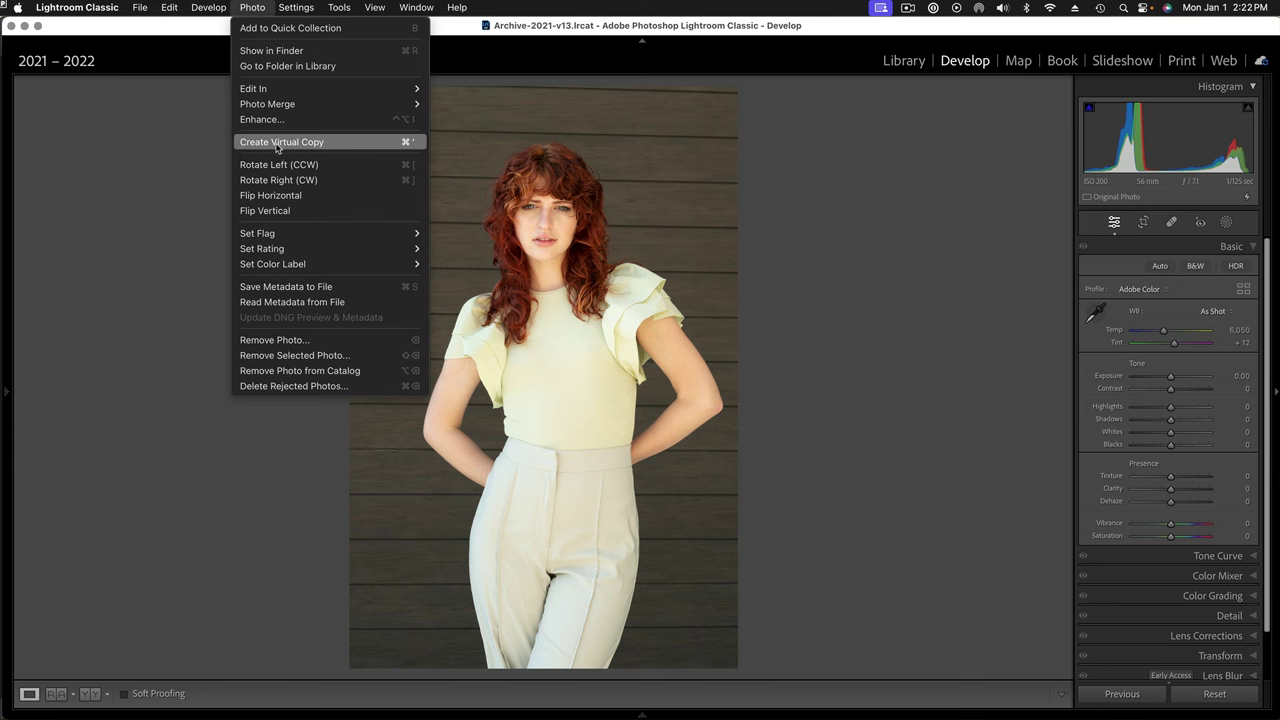
click(278, 143)
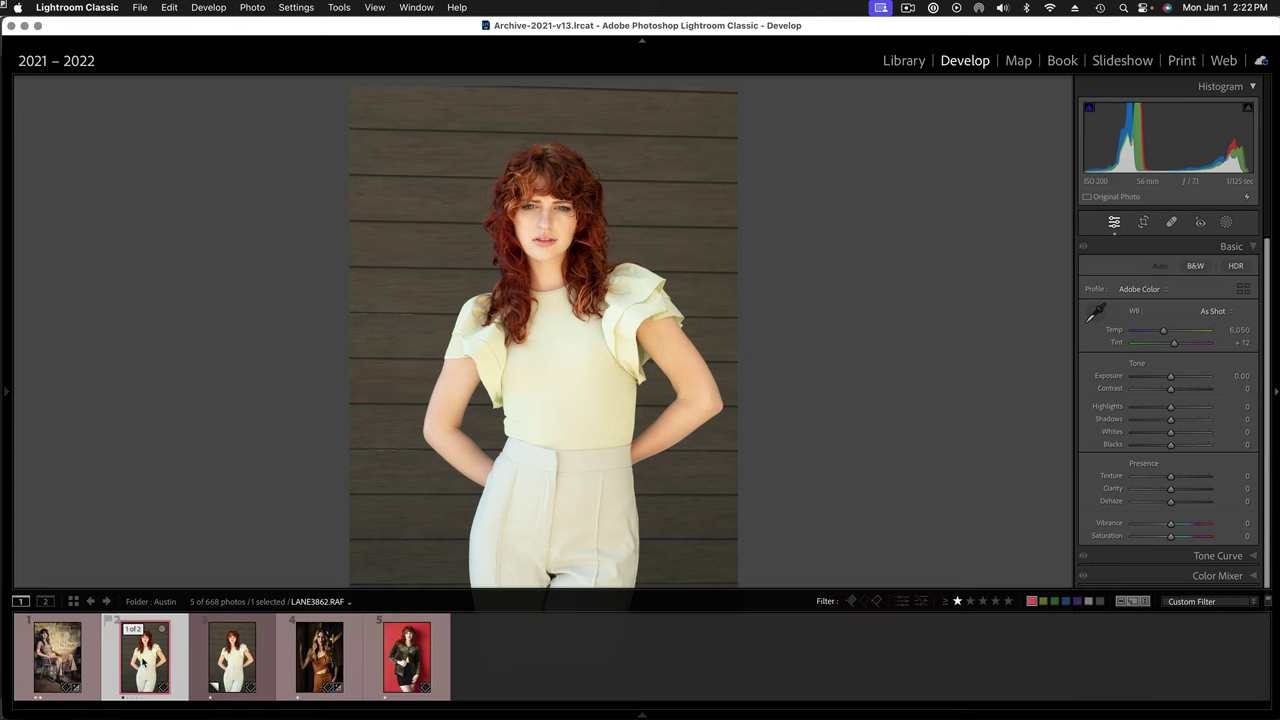
mouse_move(6, 390)
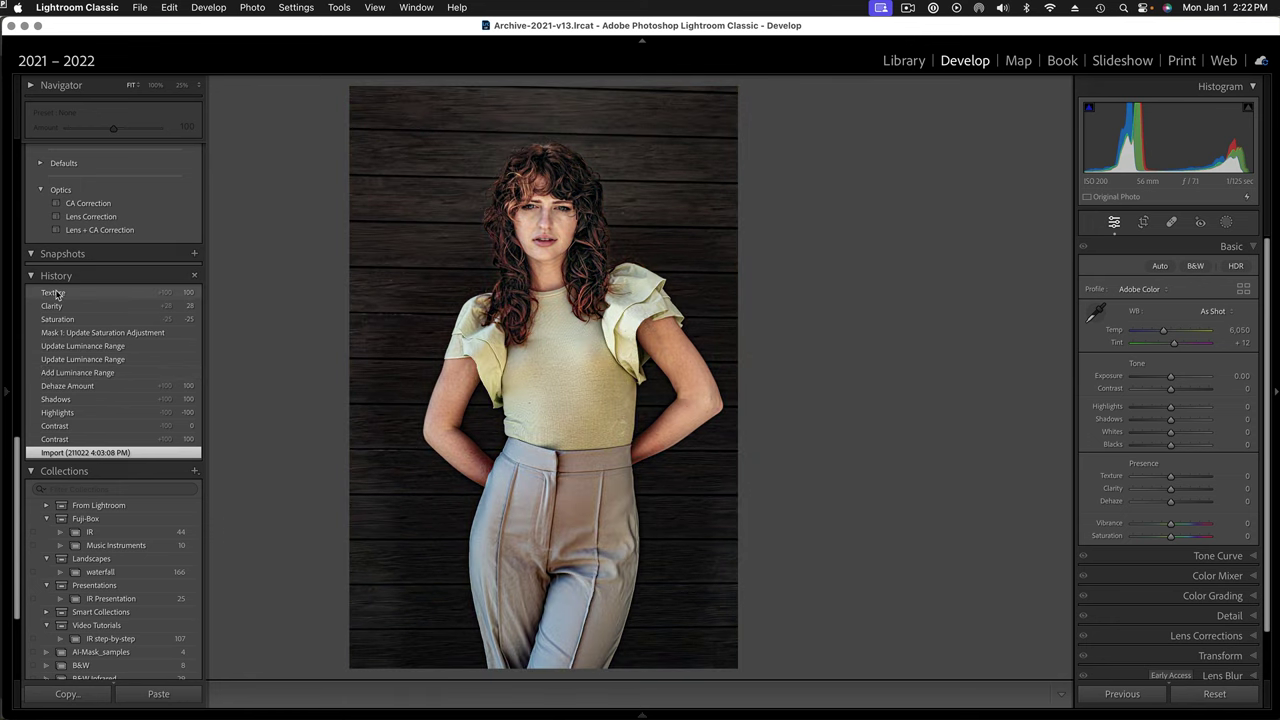
click(57, 293)
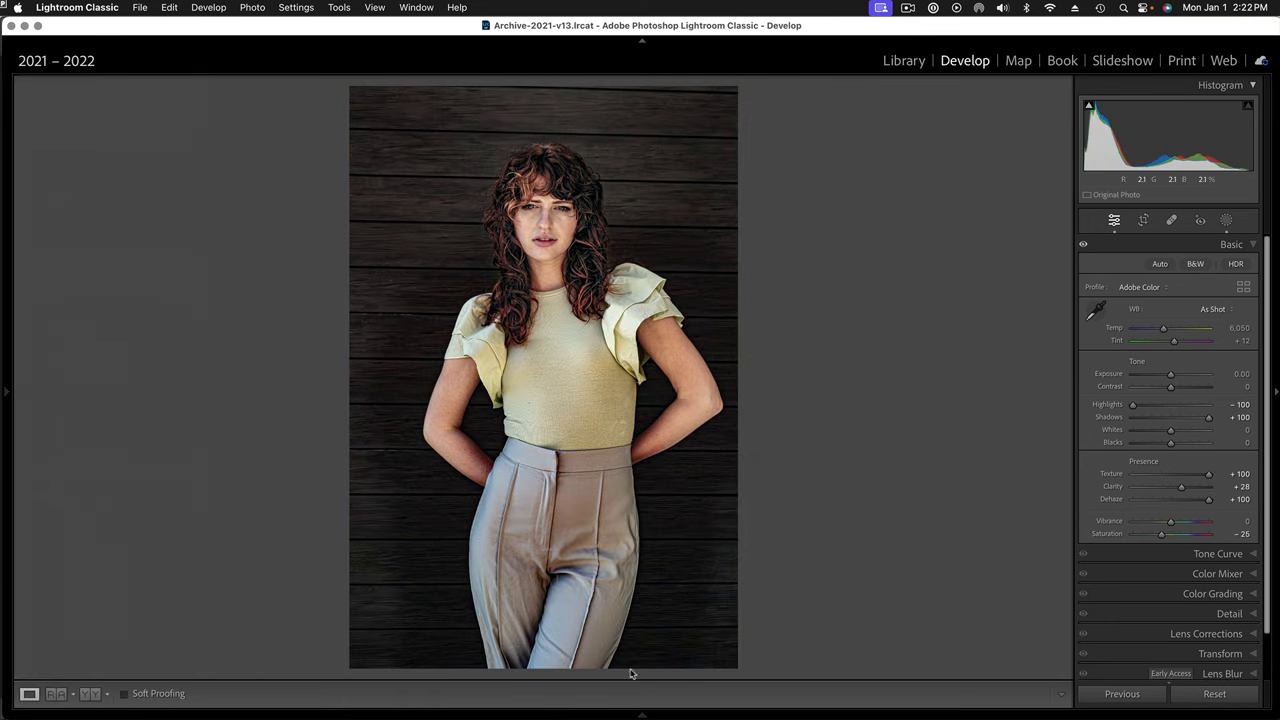
Step: Select LANE3862.RAF with its virtual copy and open both as layers in Photoshop
mouse_move(636, 714)
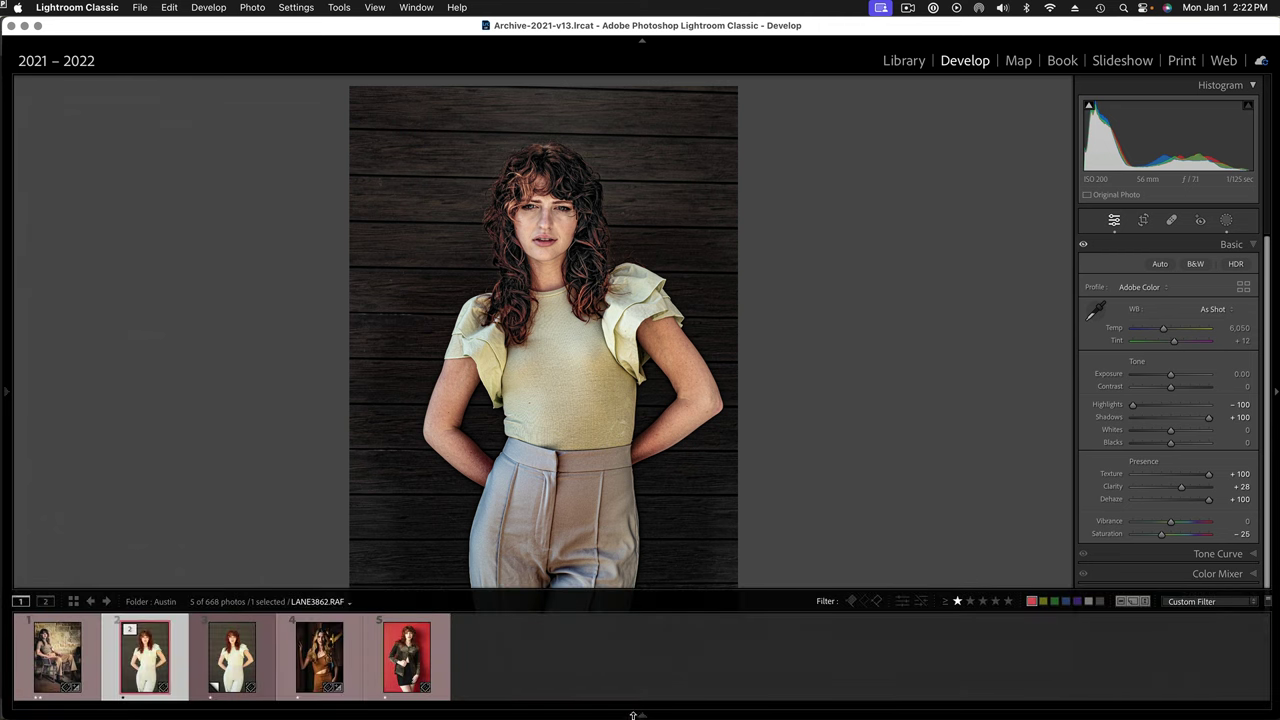
super+click(230, 660)
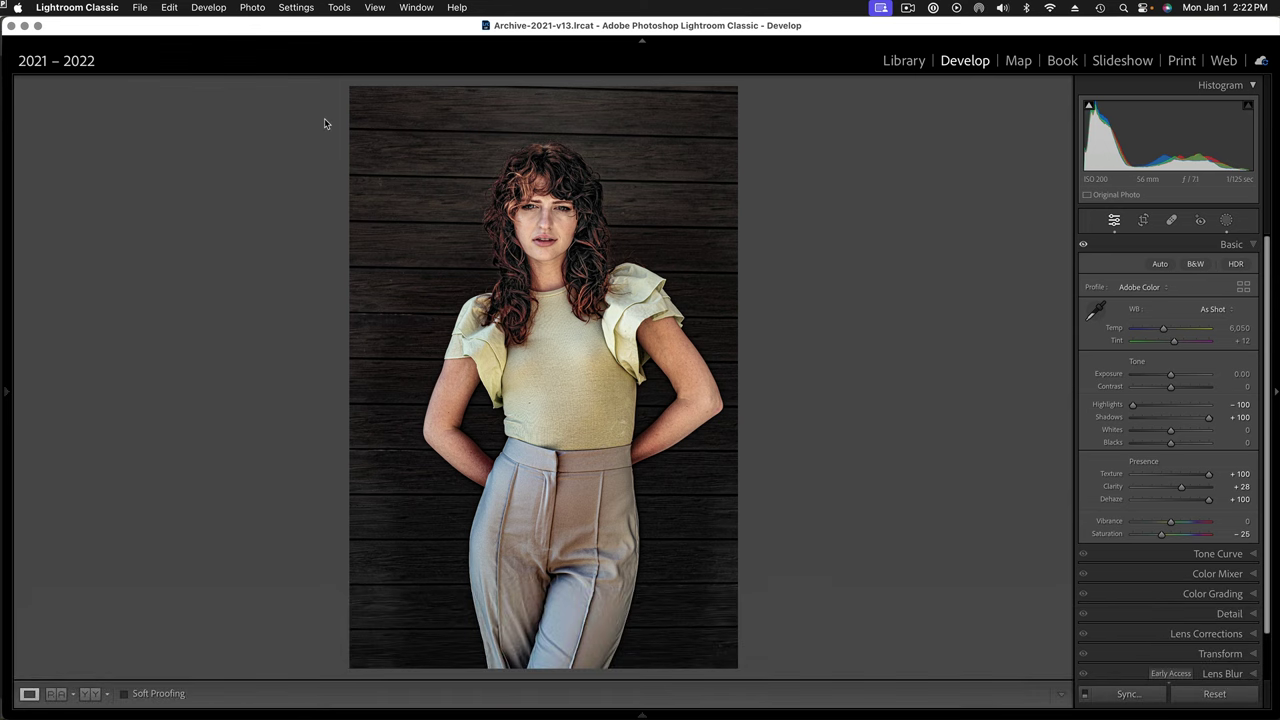
click(252, 8)
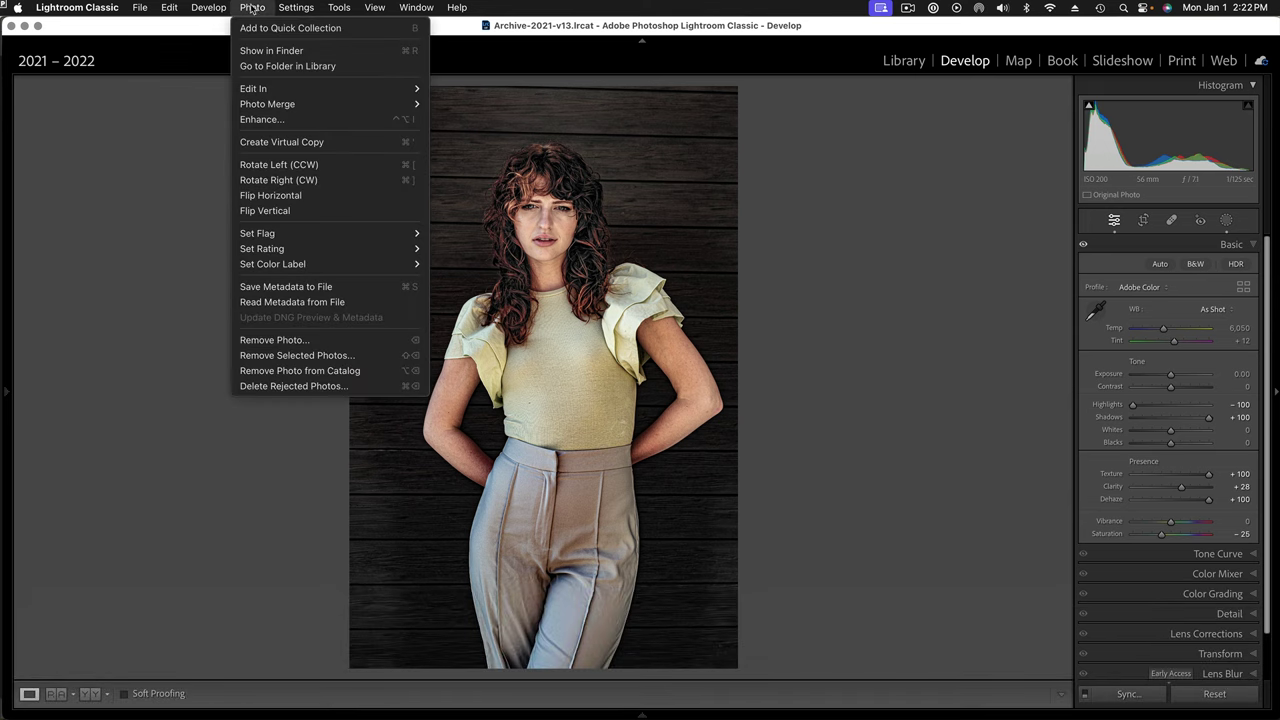
mouse_move(262, 90)
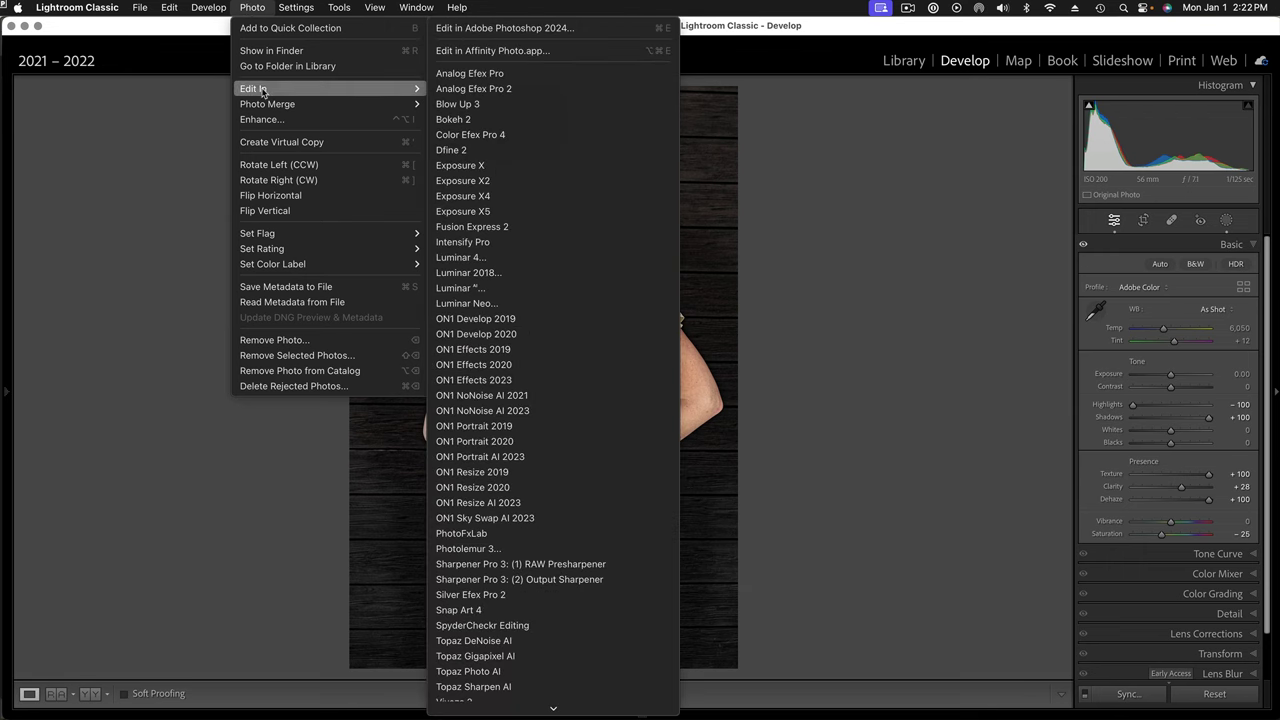
scroll(513, 700, down, 3)
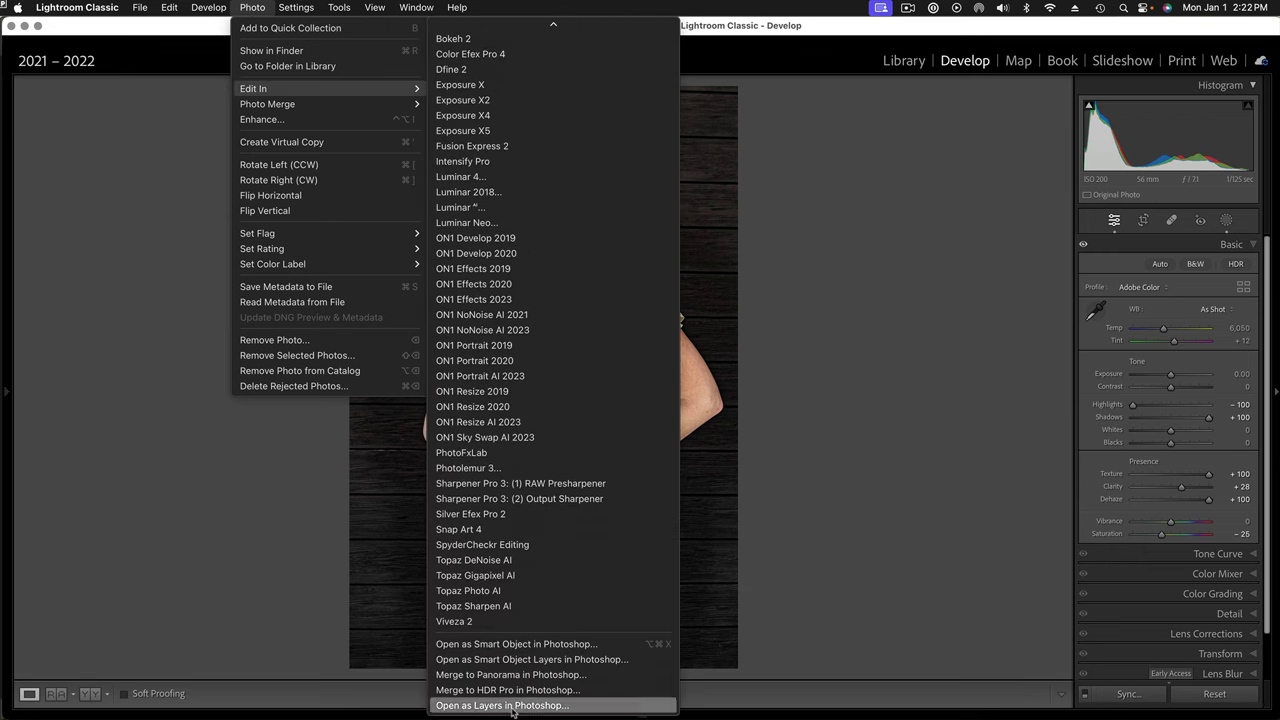
click(614, 707)
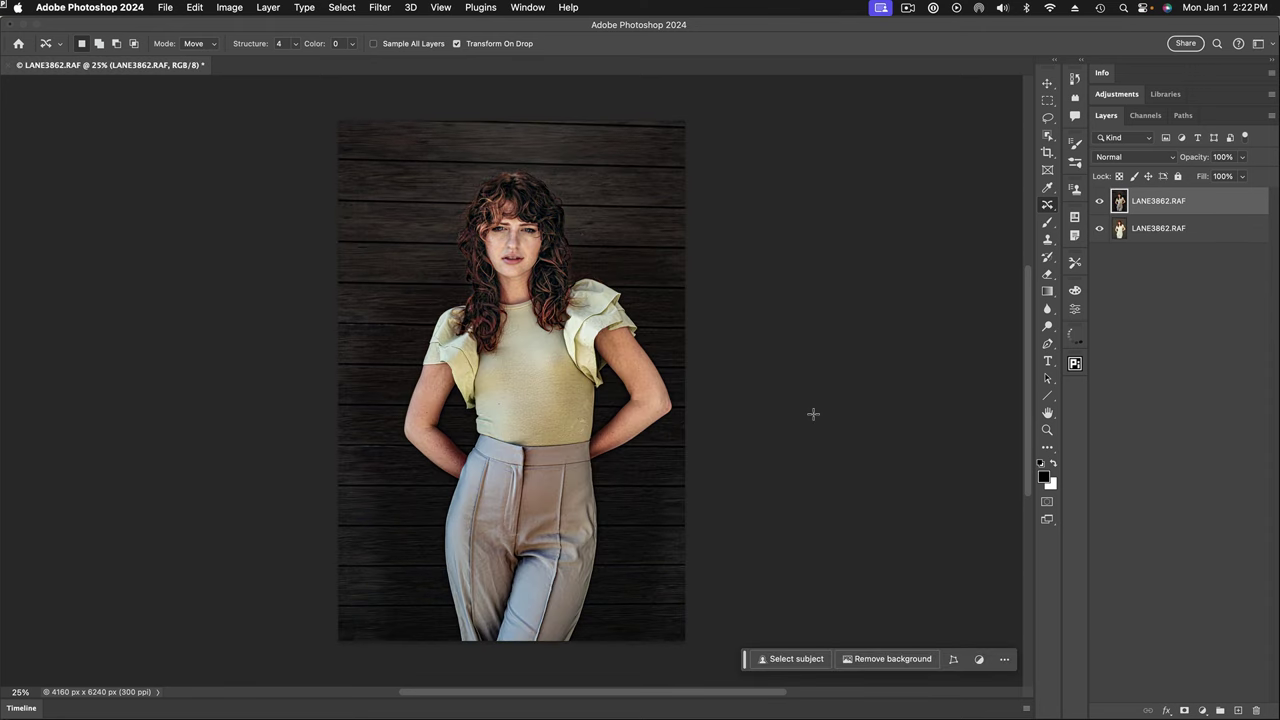
Step: Toggle the top layer's visibility to compare the gritty edit against the original
click(1100, 202)
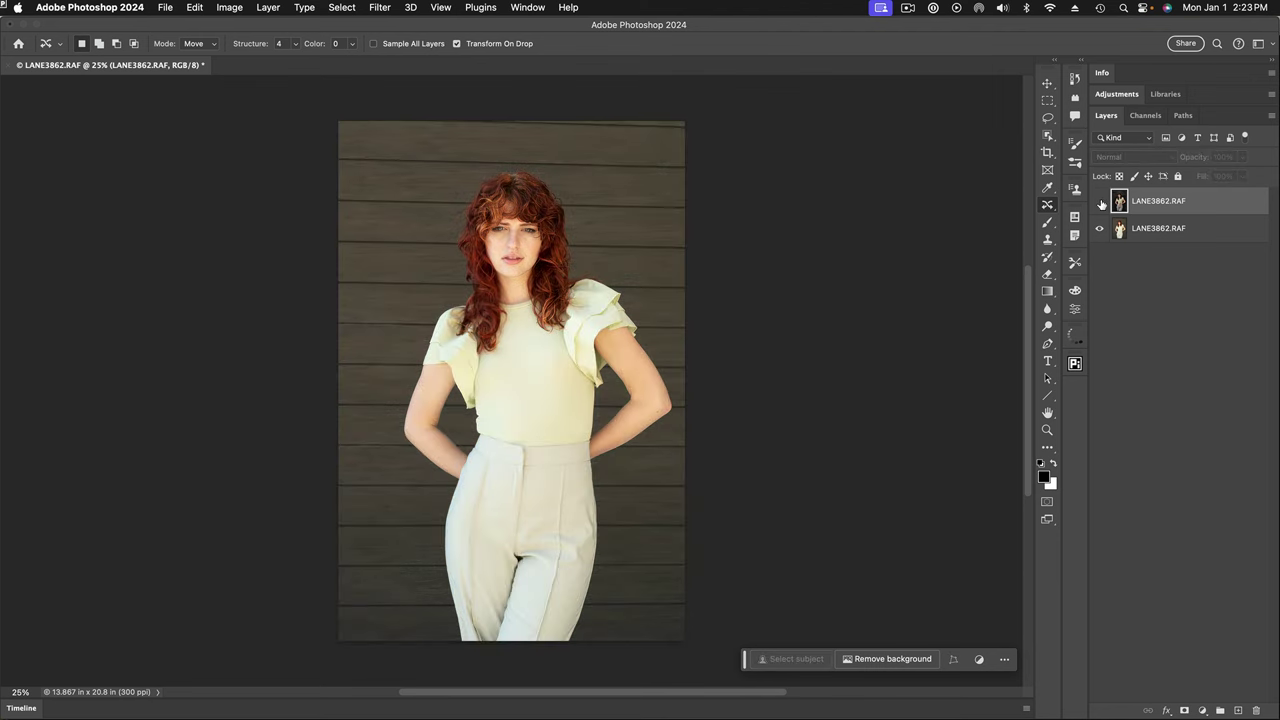
click(1100, 202)
click(1100, 202)
click(1100, 202)
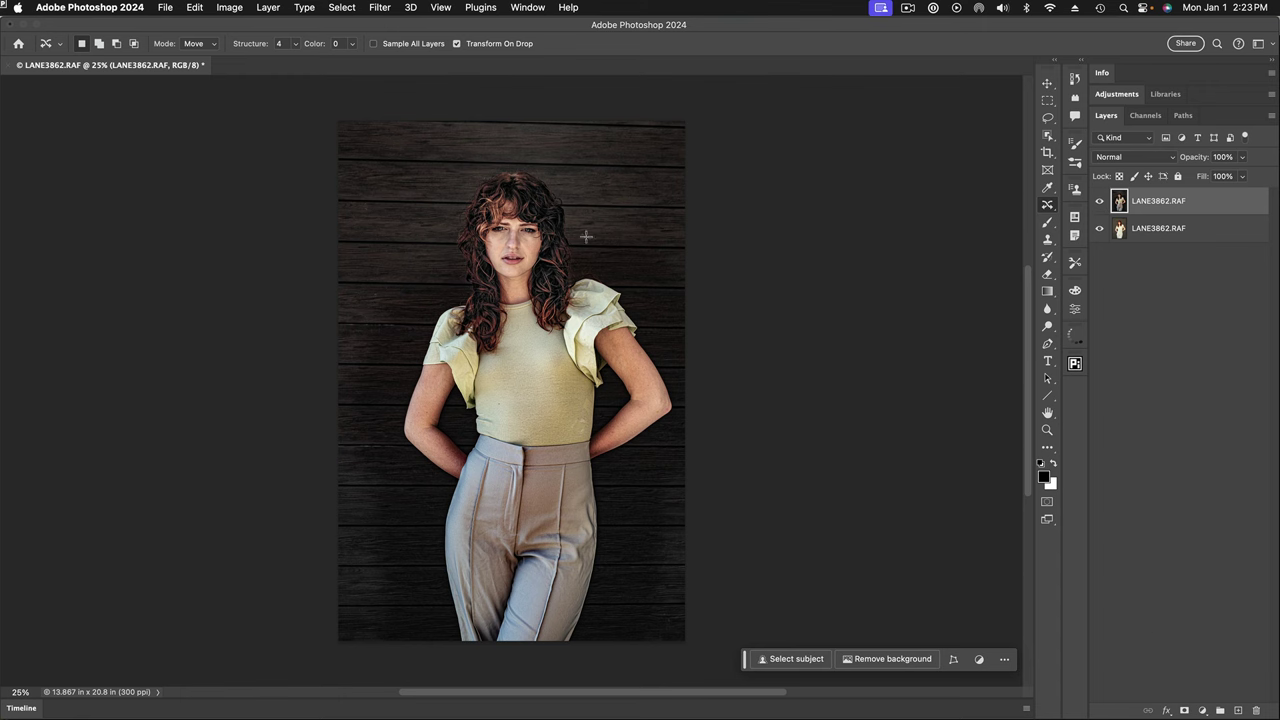
Step: Test the top layer's opacity, then add a white layer mask to it
click(1243, 158)
mouse_move(1244, 176)
mouse_down()
mouse_move(1217, 178)
mouse_move(1242, 176)
mouse_up()
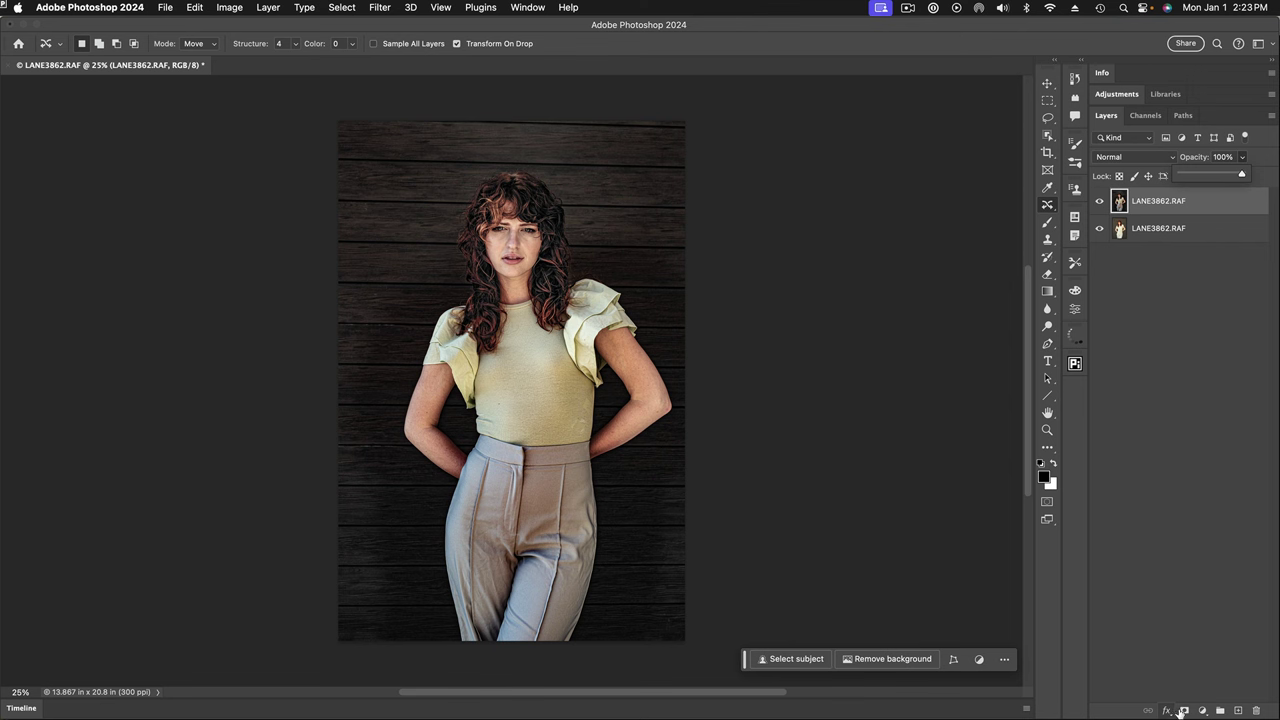
click(1185, 710)
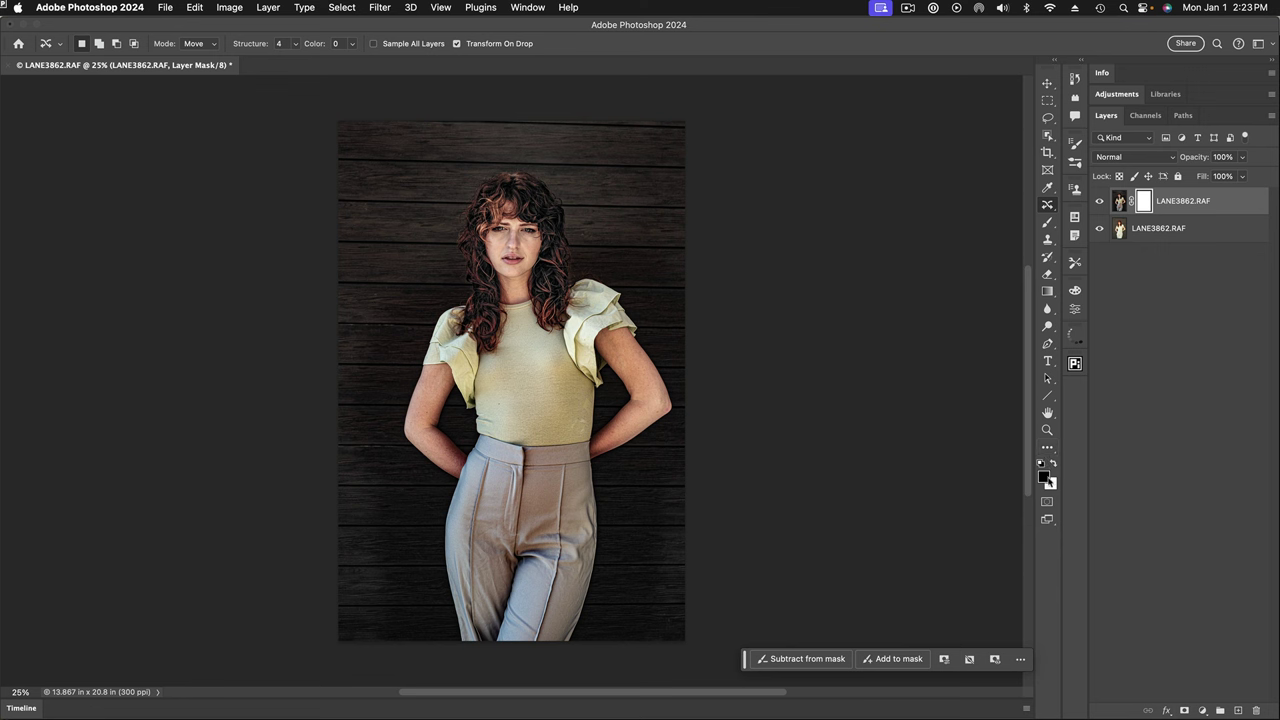
Step: Zoom onto the face and paint black over the skin on the mask with a 100-pixel brush
click(1047, 222)
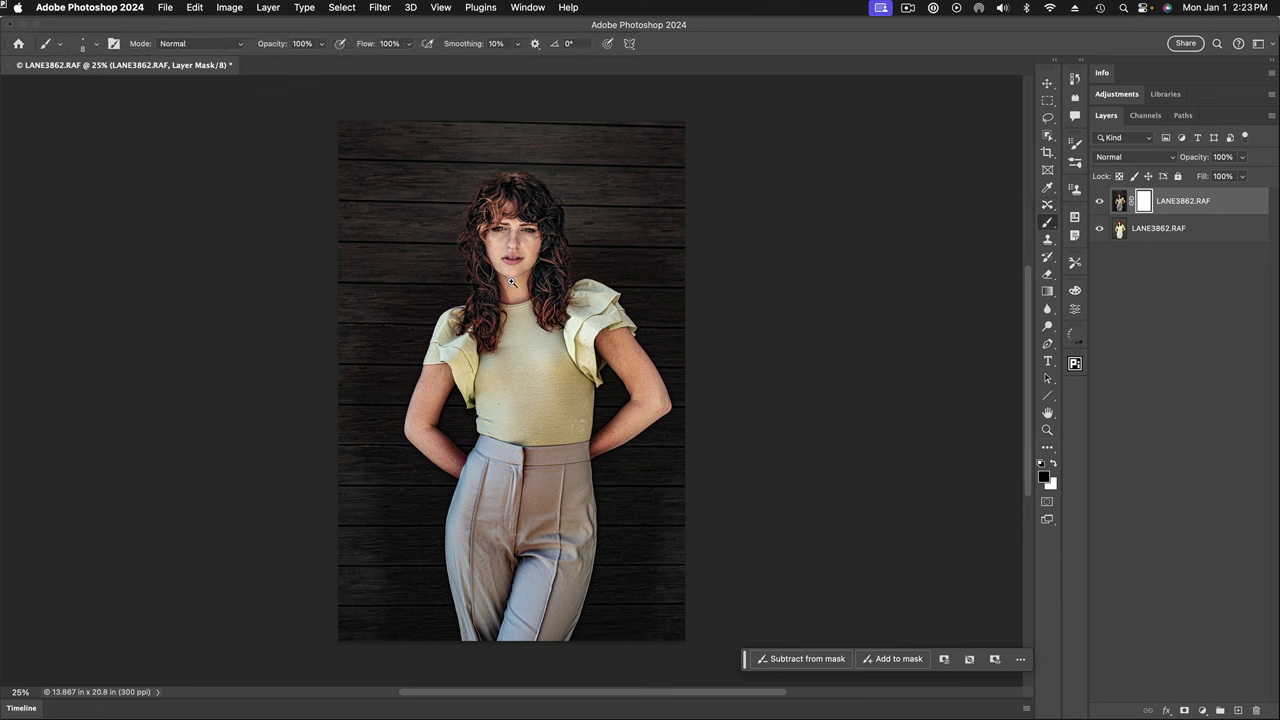
scroll(513, 278, up, 5)
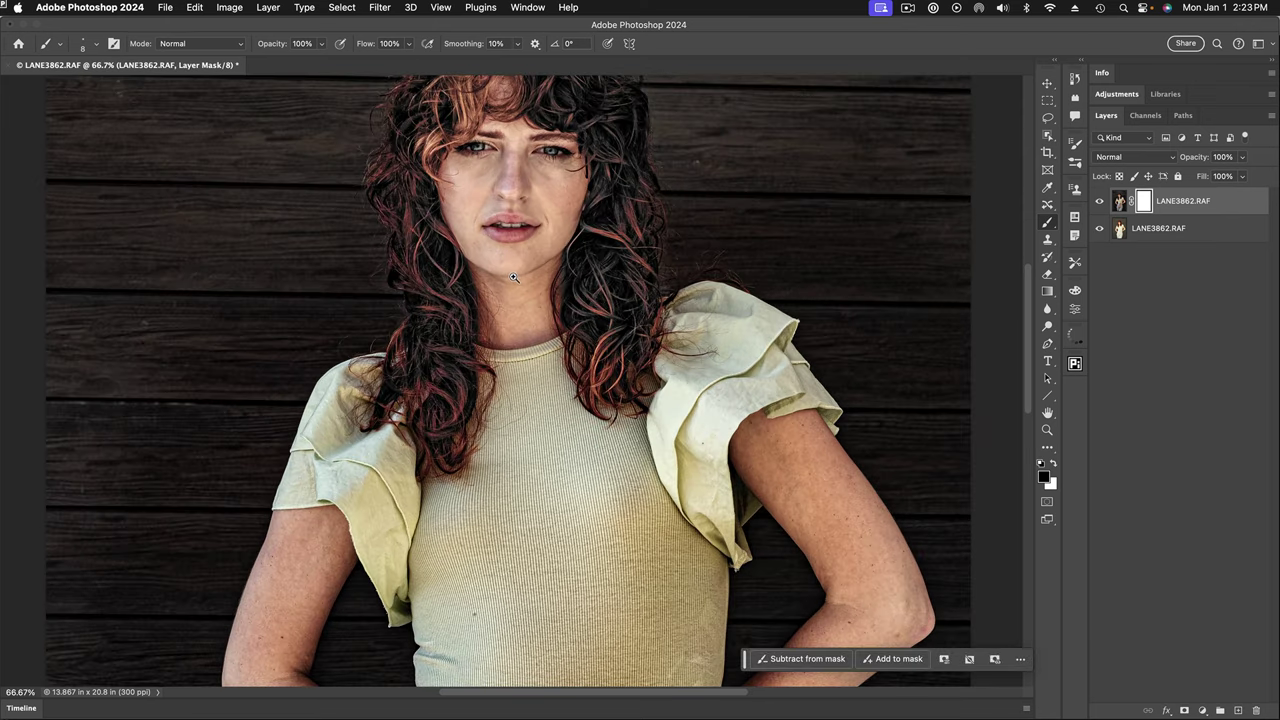
drag(520, 243, 512, 335)
scroll(512, 335, up, 1)
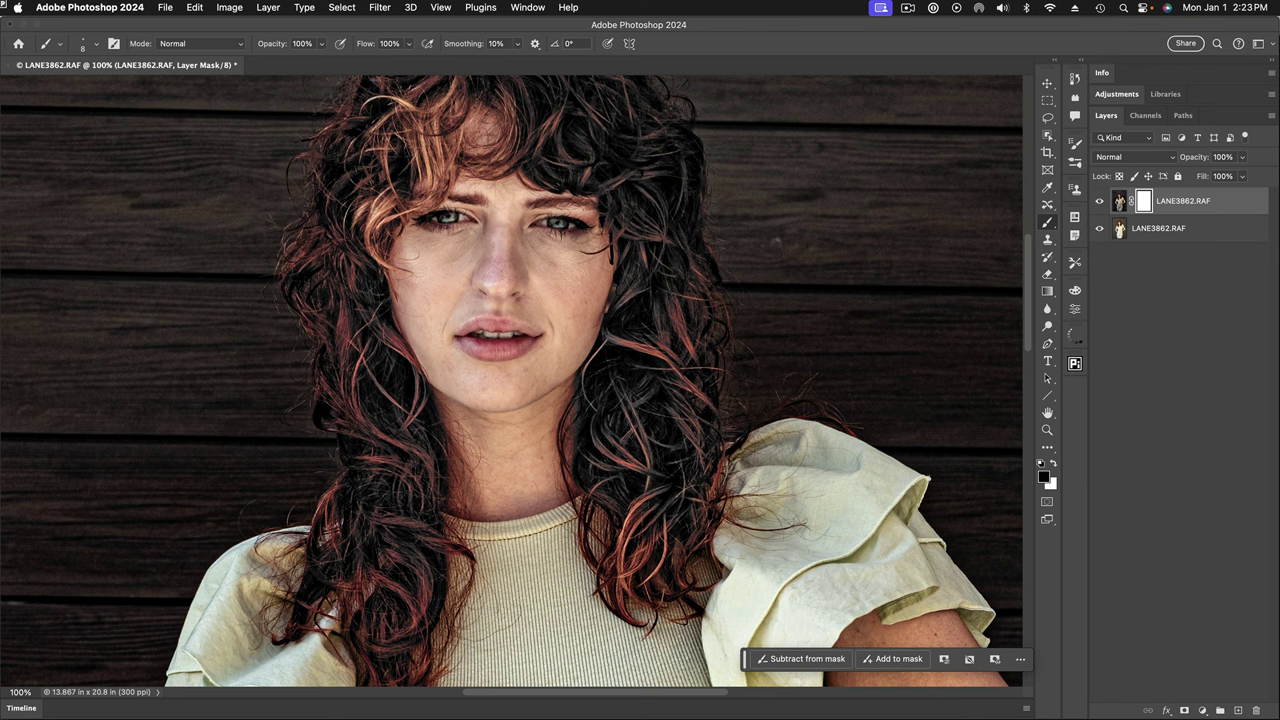
right_click(770, 287)
key(Escape)
key(bracketright)
key(bracketright)
key(bracketright)
key(bracketright)
key(bracketright)
key(bracketright)
key(bracketright)
key(bracketright)
mouse_move(497, 206)
mouse_down()
mouse_move(487, 247)
mouse_move(491, 234)
mouse_move(407, 248)
mouse_move(417, 313)
mouse_move(448, 262)
mouse_move(460, 276)
mouse_move(496, 264)
mouse_move(489, 285)
mouse_move(516, 262)
mouse_move(507, 212)
mouse_move(516, 232)
mouse_move(568, 245)
mouse_move(432, 230)
mouse_move(422, 265)
mouse_move(449, 299)
mouse_move(498, 297)
mouse_move(444, 322)
mouse_move(505, 312)
mouse_move(508, 326)
mouse_move(482, 343)
mouse_move(437, 326)
mouse_move(424, 343)
mouse_move(460, 353)
mouse_move(443, 370)
mouse_move(483, 382)
mouse_move(495, 350)
mouse_move(544, 354)
mouse_move(511, 361)
mouse_move(536, 335)
mouse_move(490, 379)
mouse_move(528, 366)
mouse_move(490, 393)
mouse_move(559, 351)
mouse_move(582, 306)
mouse_move(546, 292)
mouse_move(553, 277)
mouse_move(530, 257)
mouse_move(494, 273)
mouse_move(587, 268)
mouse_move(584, 286)
mouse_move(598, 259)
mouse_move(584, 313)
mouse_move(541, 380)
mouse_move(494, 406)
mouse_move(449, 395)
mouse_move(478, 495)
mouse_move(531, 497)
mouse_move(491, 431)
mouse_move(557, 393)
mouse_move(542, 474)
mouse_move(552, 492)
mouse_move(465, 500)
mouse_move(512, 461)
mouse_up()
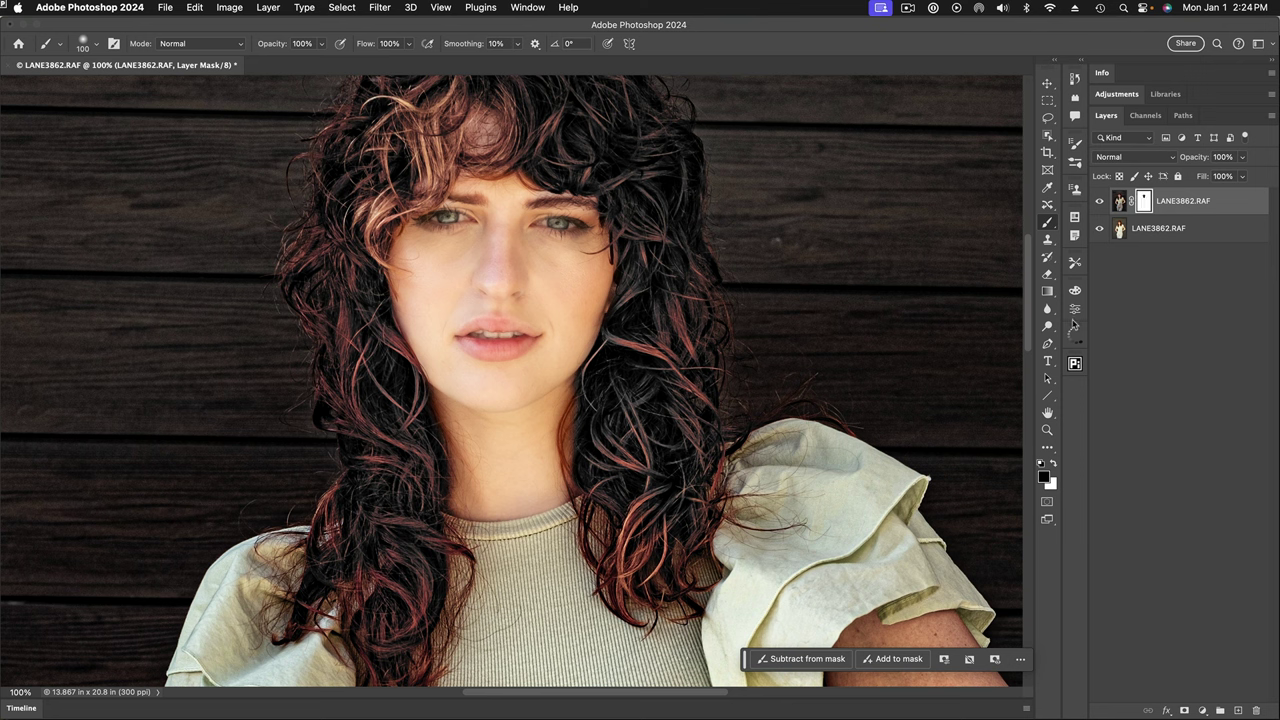
Step: Lower the mask's Density to about 81% in Properties, then fit the image on screen
click(1075, 312)
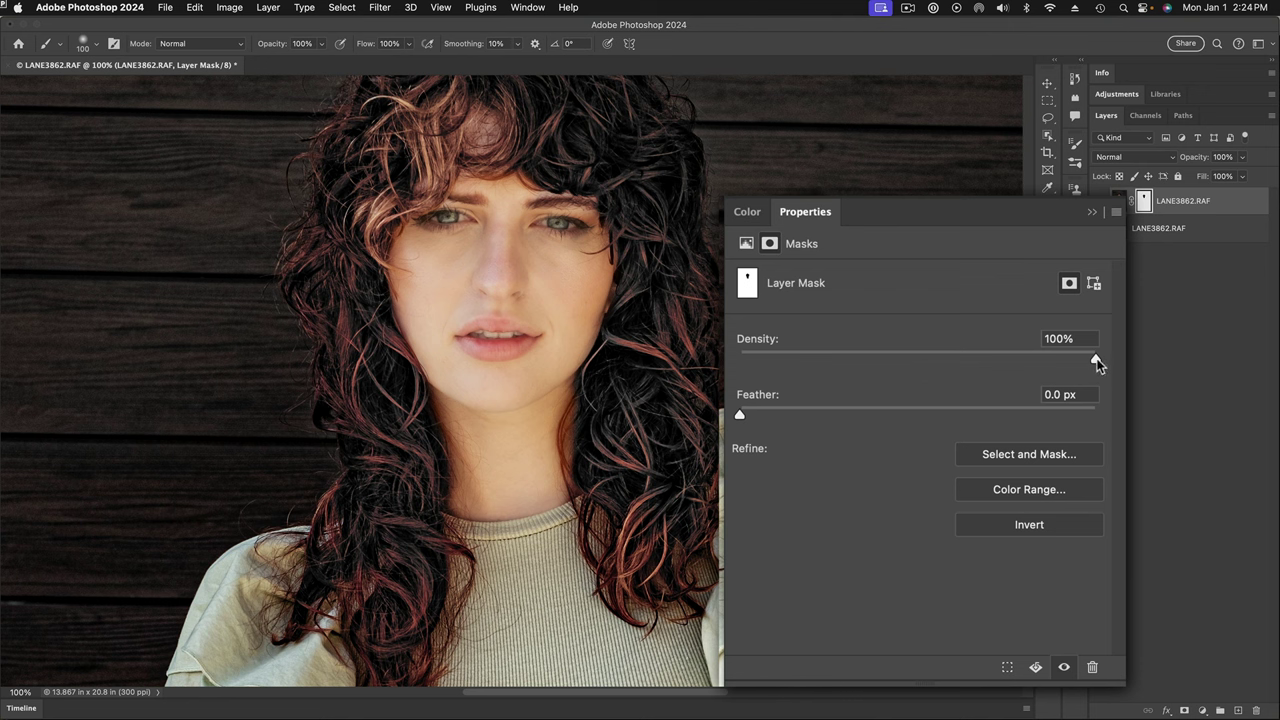
drag(1097, 364, 1031, 363)
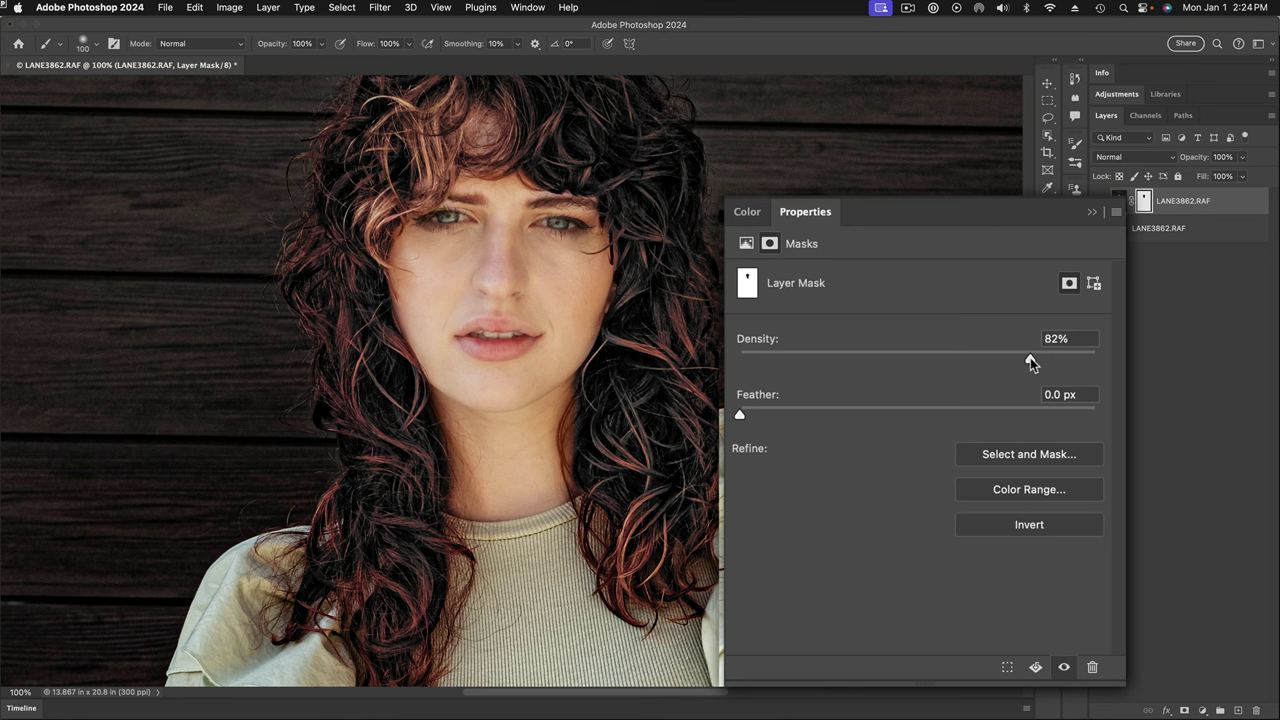
drag(1031, 363, 993, 363)
click(1092, 212)
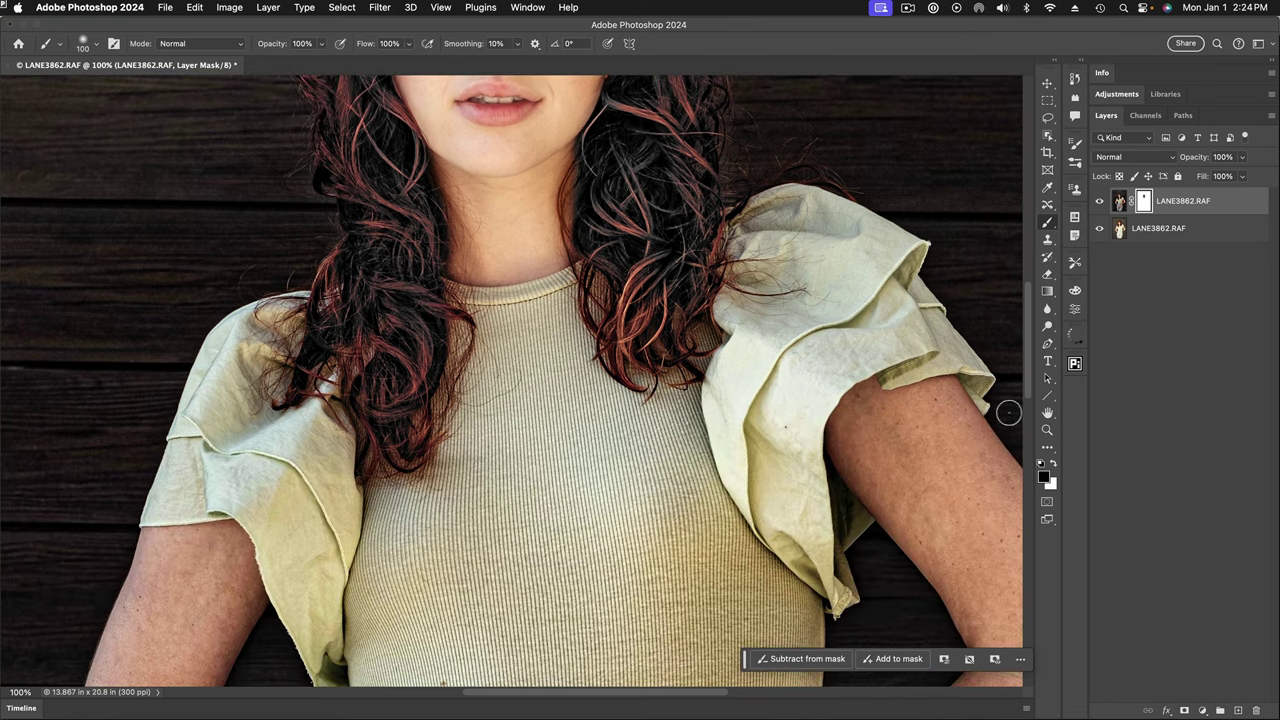
double_click(1047, 412)
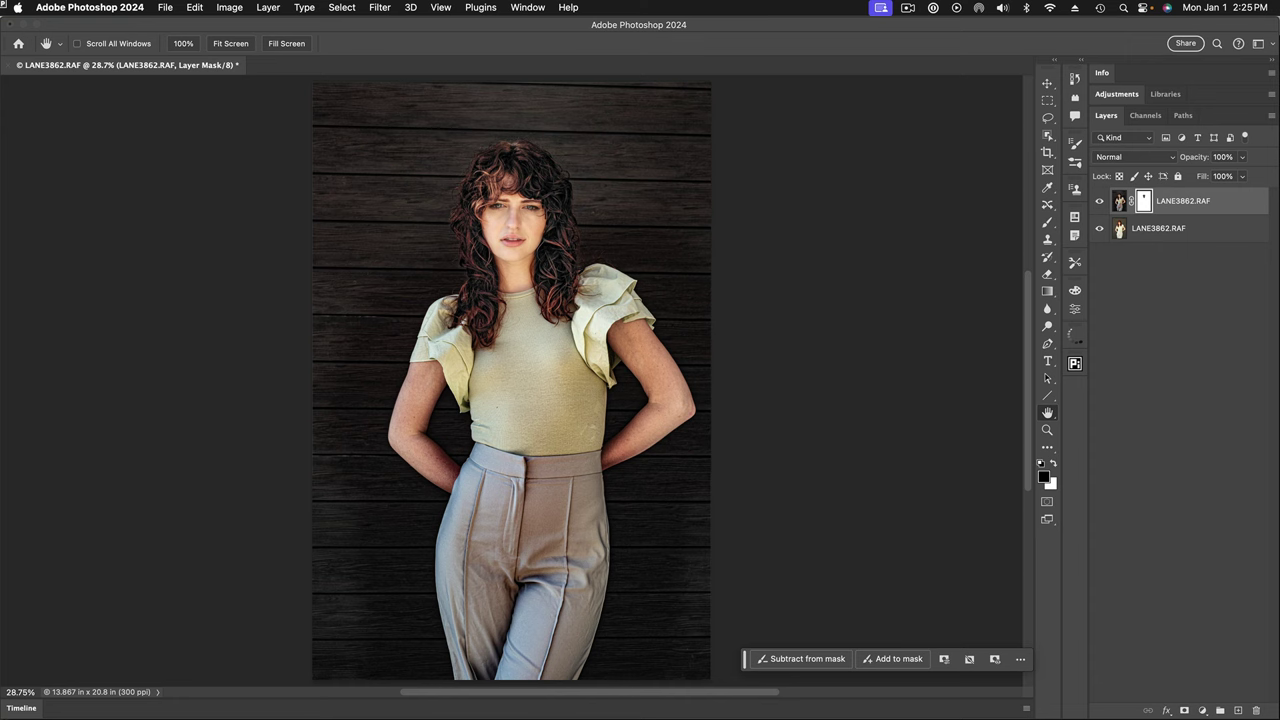
Step: Back in Lightroom, select the leopard-jacket red-wall portrait and apply the User Presets Grunge-1 preset
key(super+Tab)
click(642, 714)
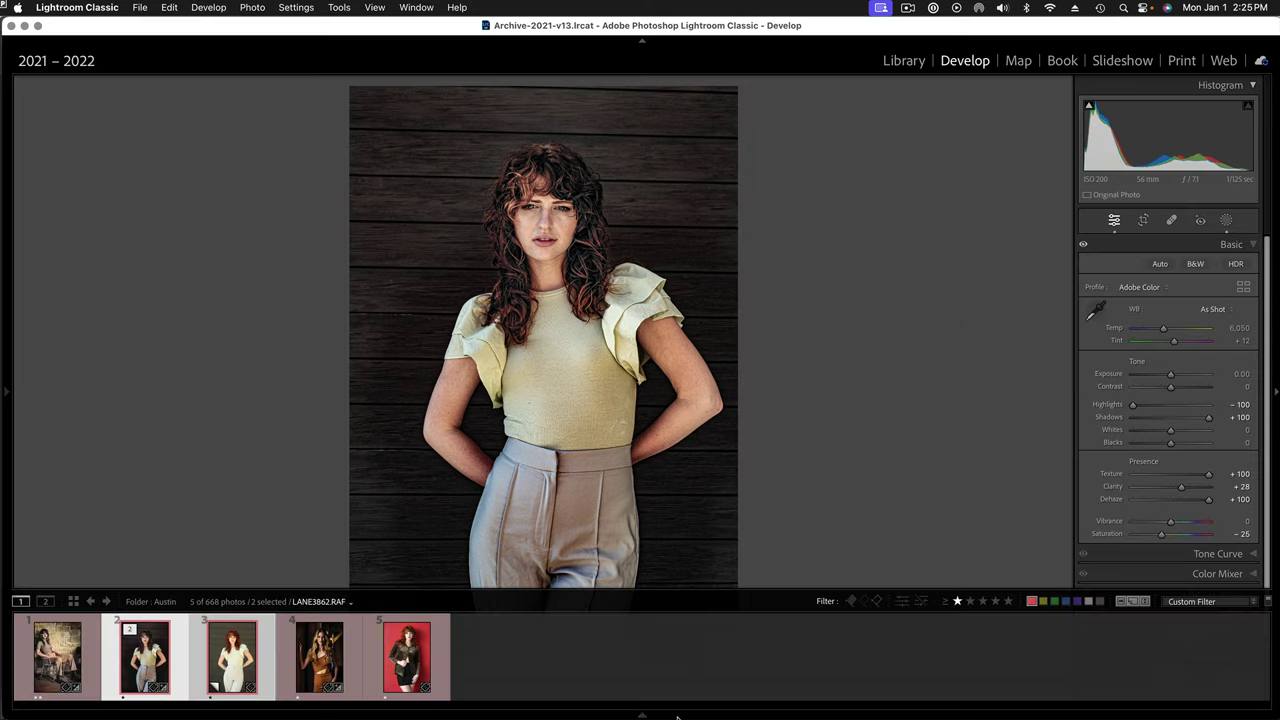
click(407, 657)
key(F6)
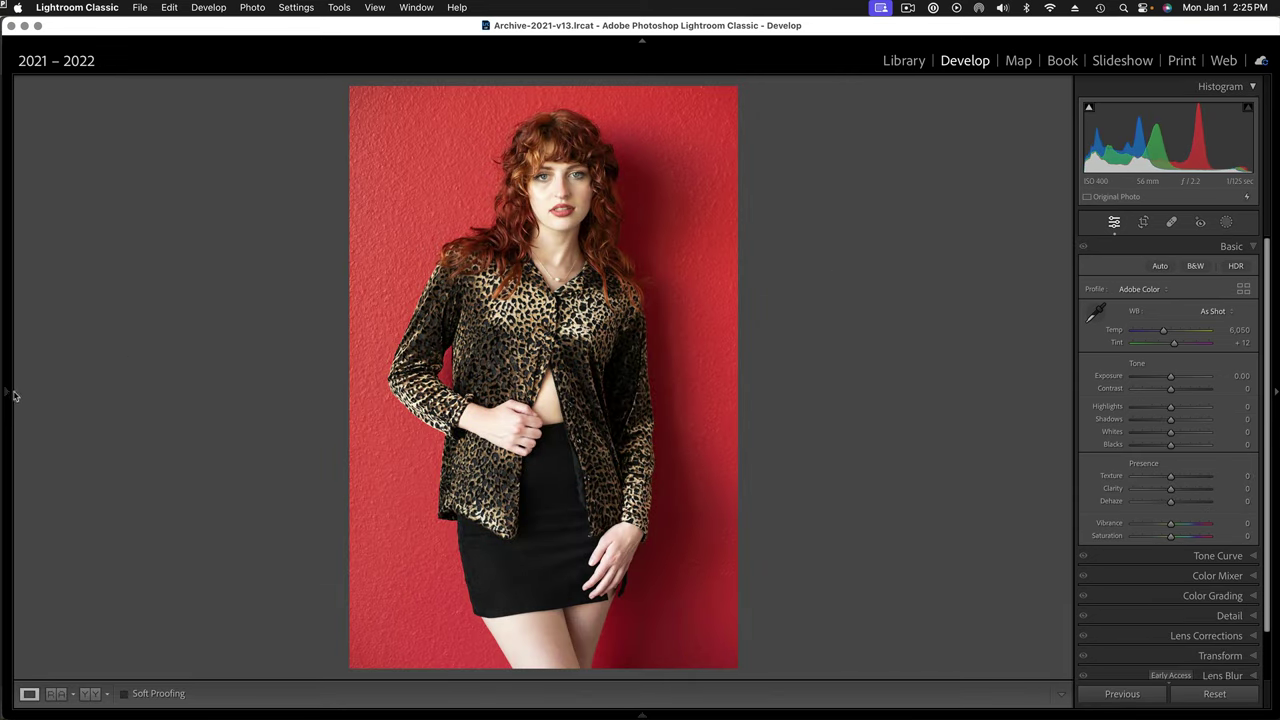
mouse_move(4, 391)
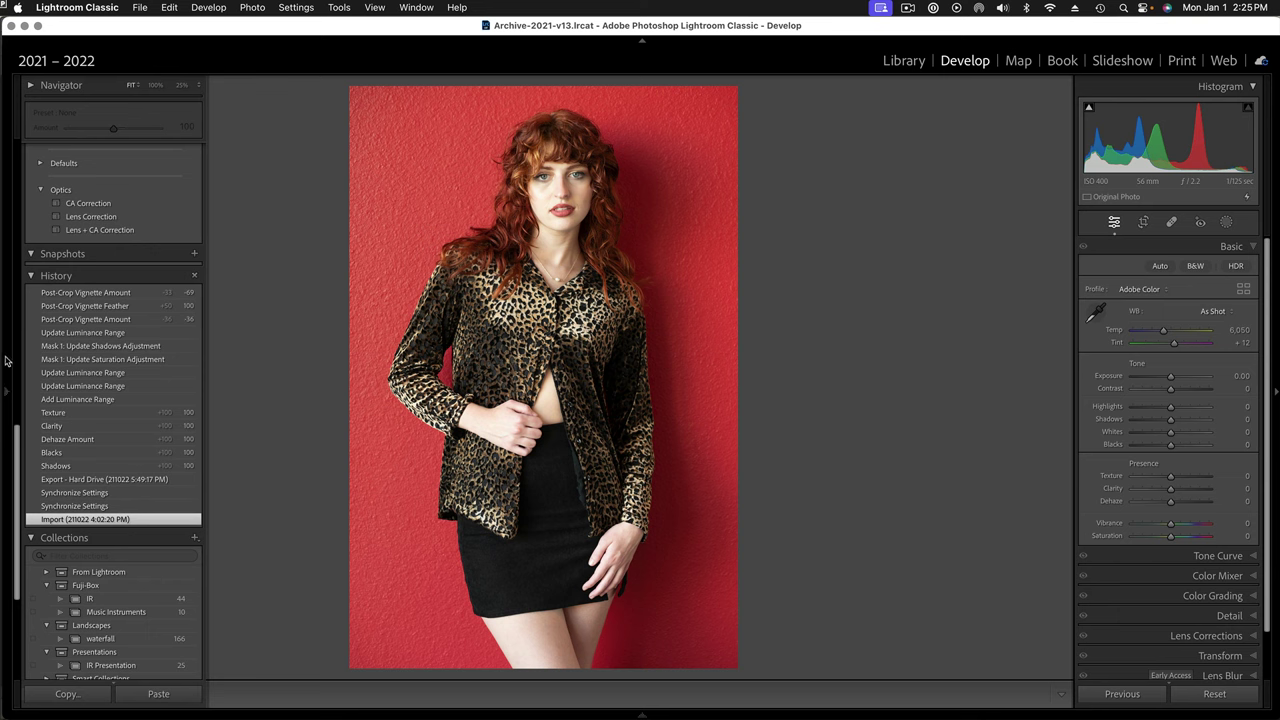
scroll(96, 222, up, 10)
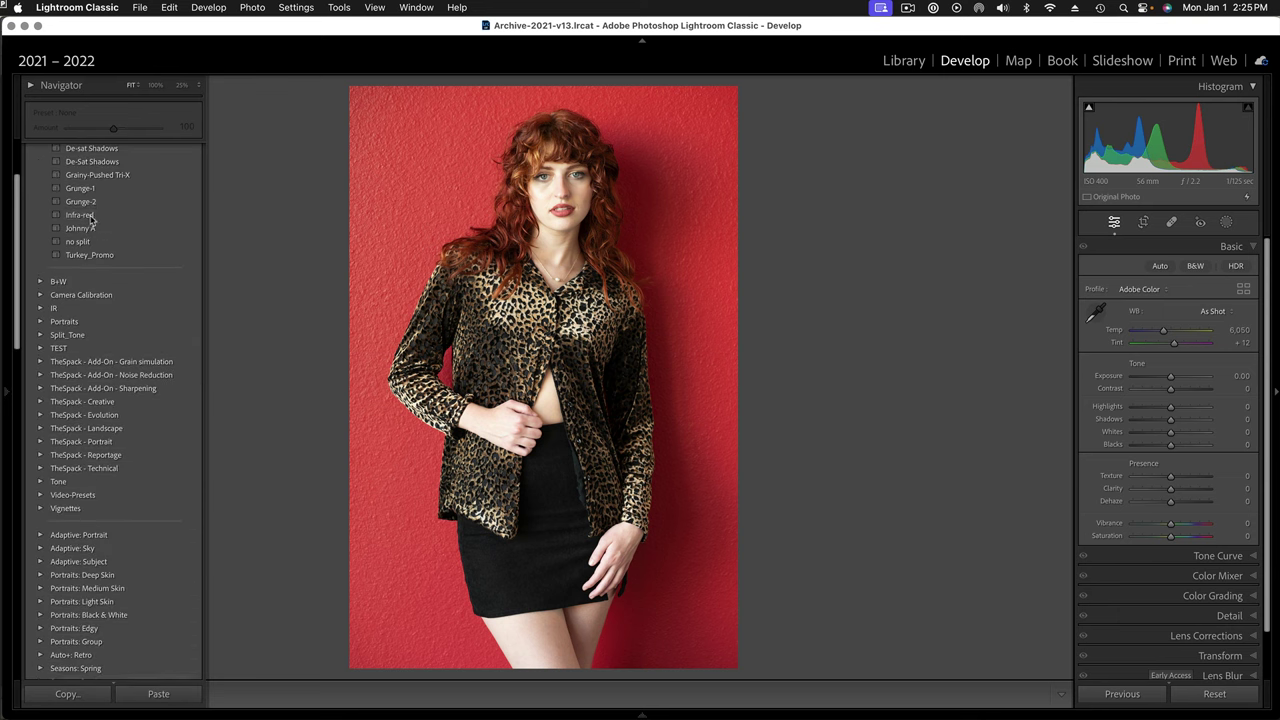
scroll(92, 240, down, 3)
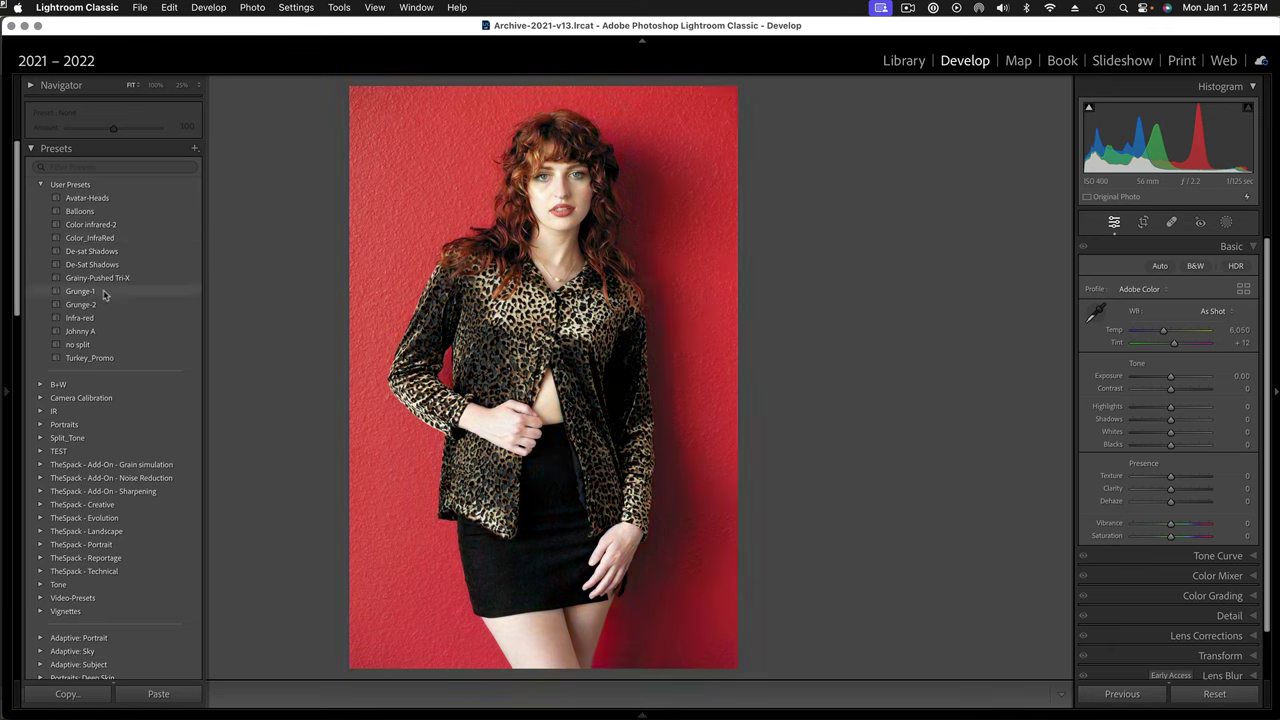
click(80, 294)
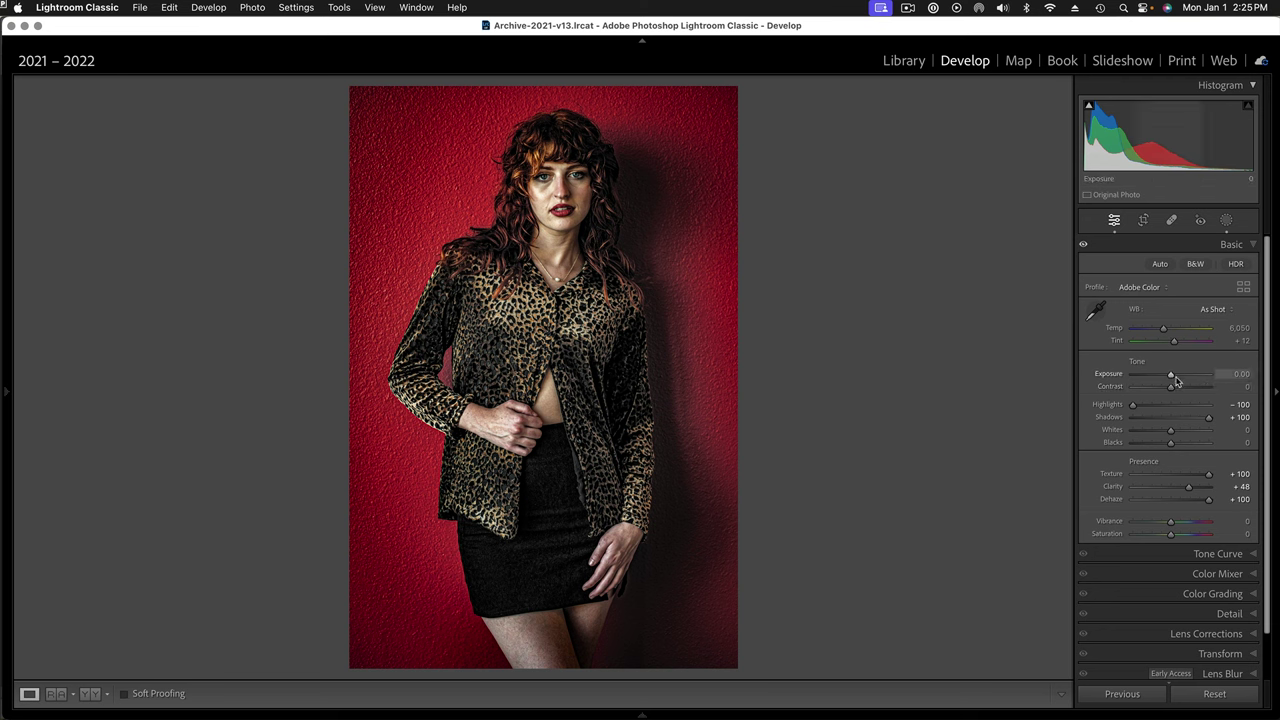
Step: Raise Exposure to +0.45 and expand the Color Mixer panel
drag(1172, 376, 1174, 377)
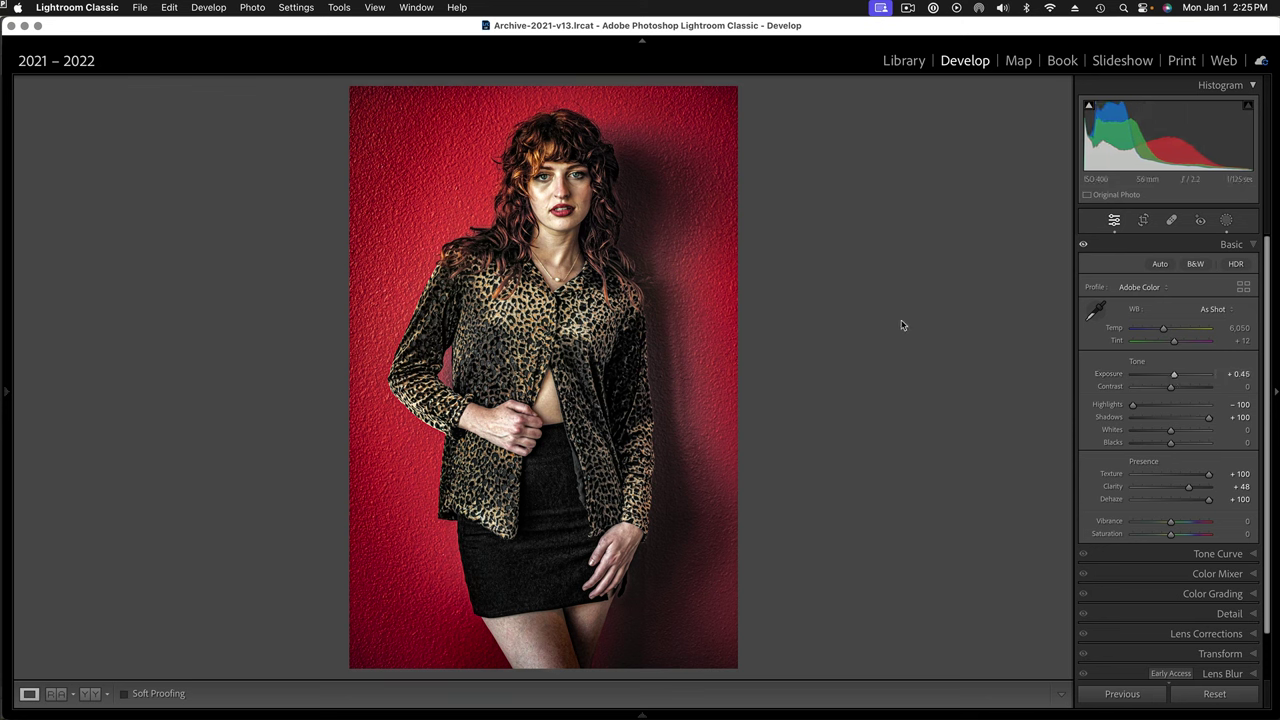
click(1255, 576)
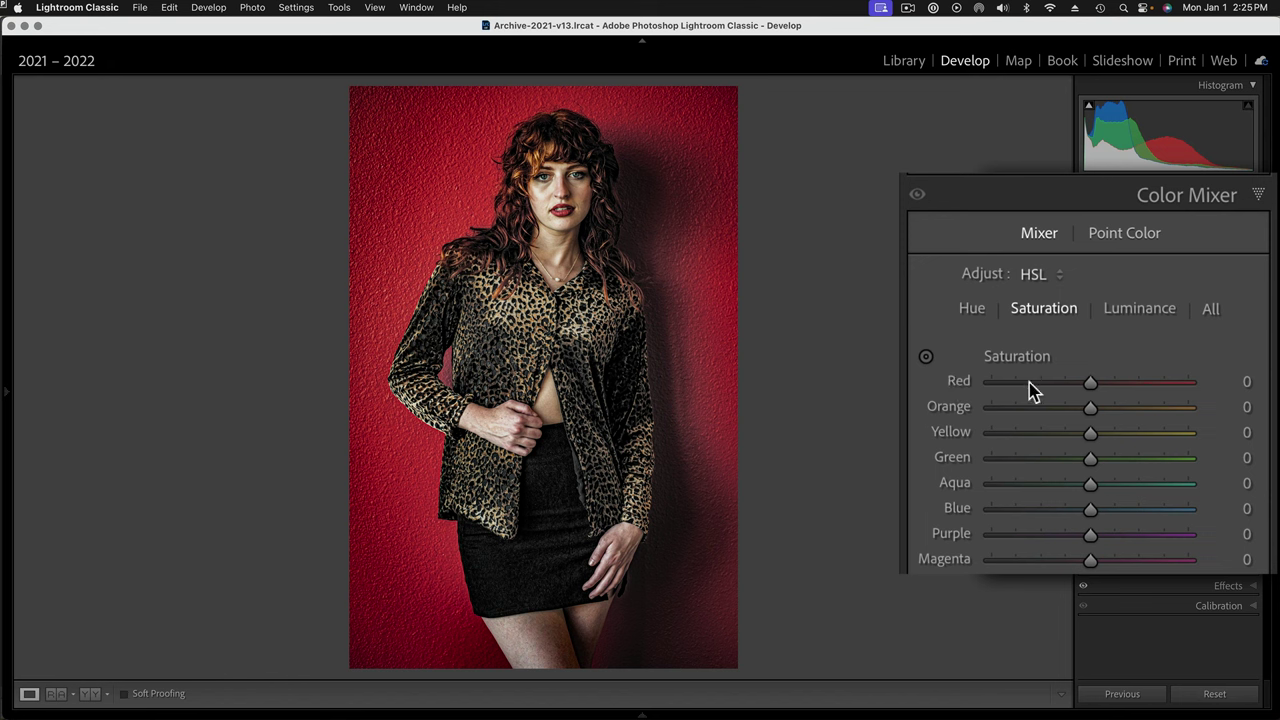
Step: Drop the Red saturation to −66 in Color Mixer, then set Blacks to −35 in Basic
drag(1089, 382, 1024, 383)
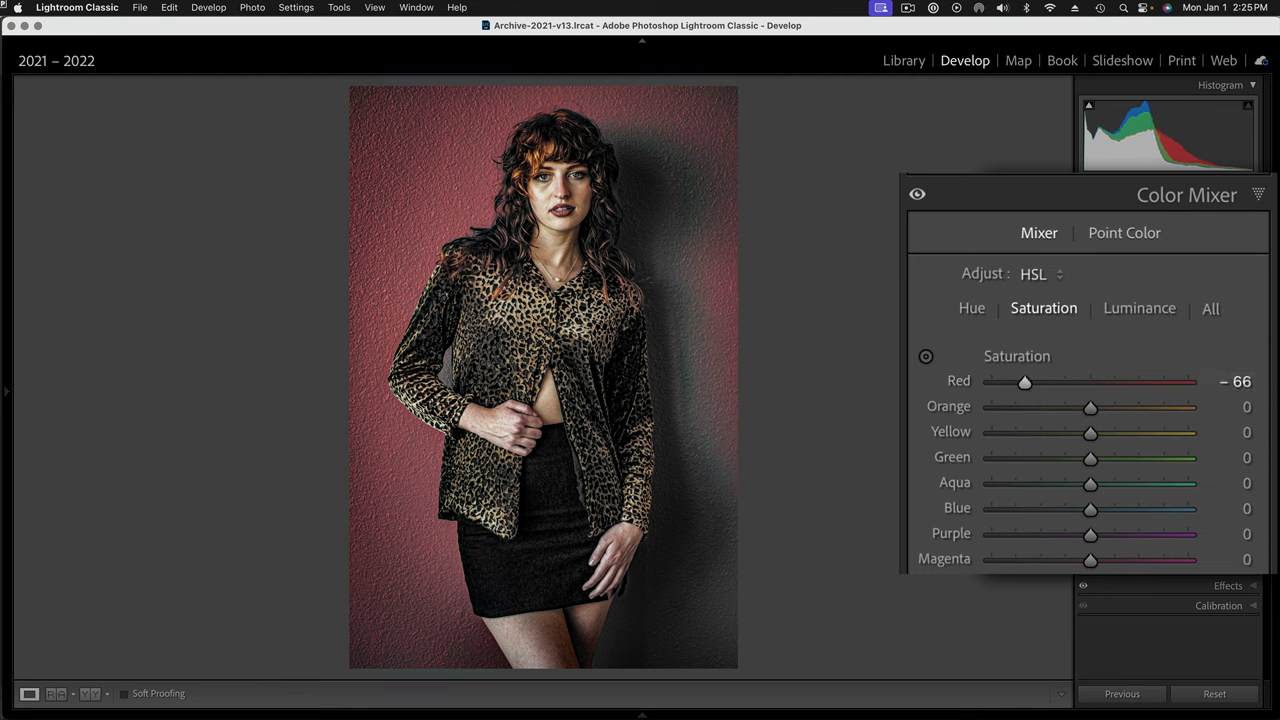
click(1240, 244)
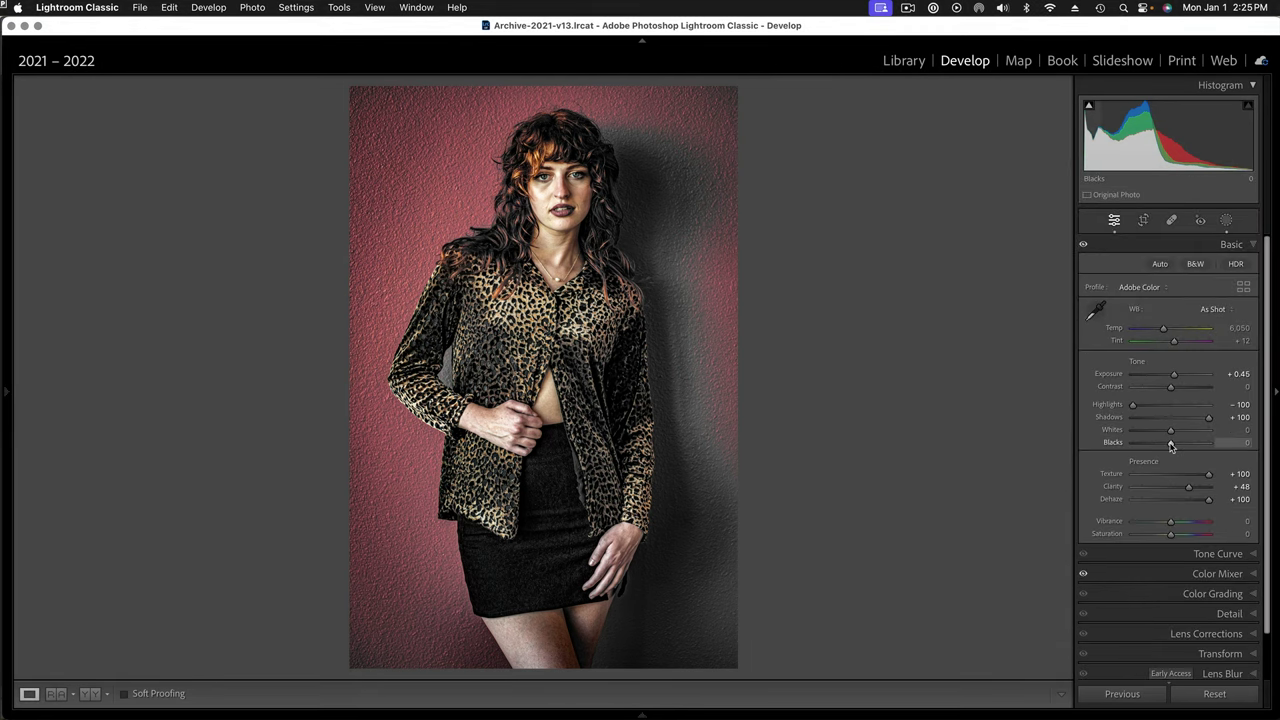
drag(1171, 446, 1157, 448)
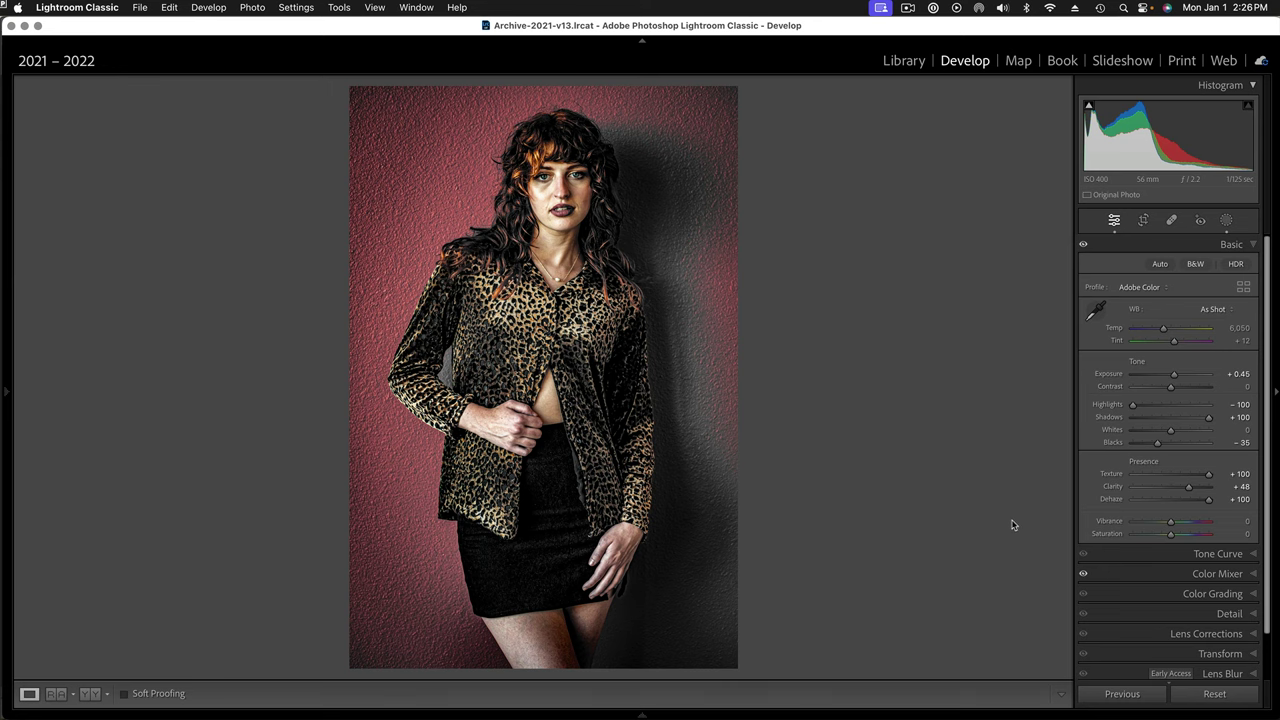
mouse_move(643, 716)
Step: Revert the portrait to its imported state and create a virtual copy
mouse_move(12, 395)
scroll(84, 460, down, 15)
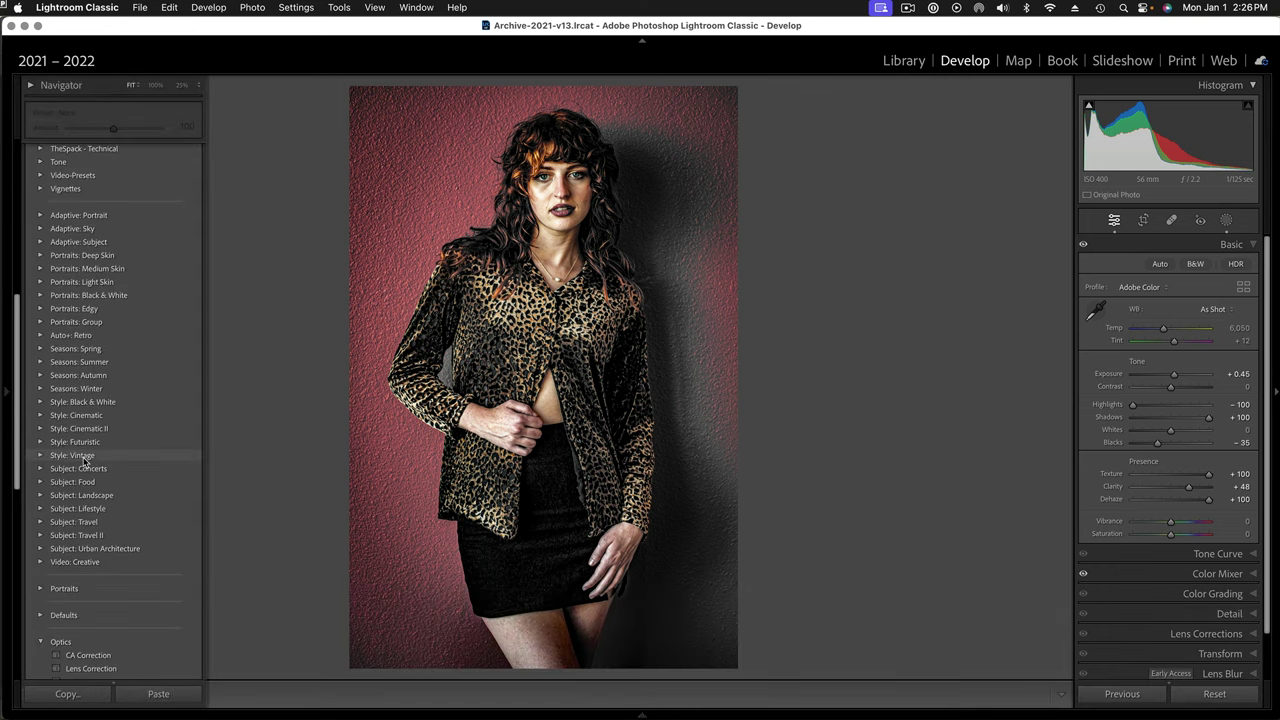
scroll(84, 460, down, 5)
scroll(97, 385, up, 5)
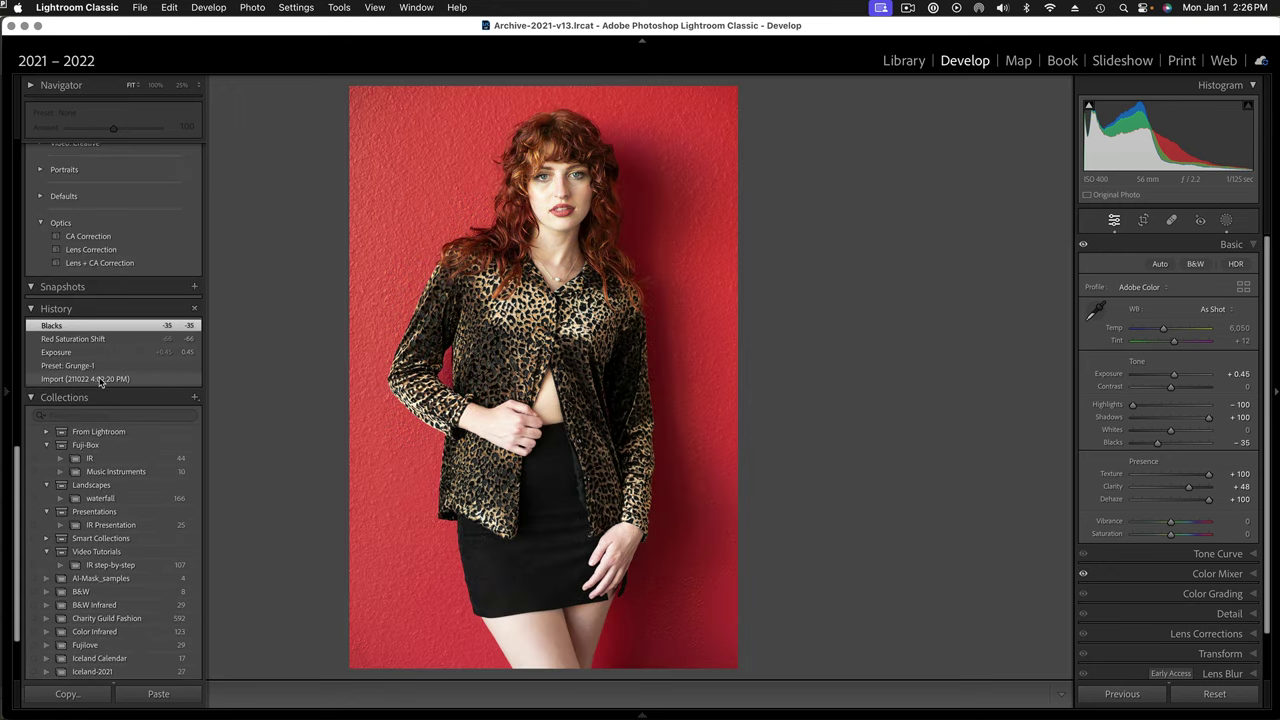
click(100, 380)
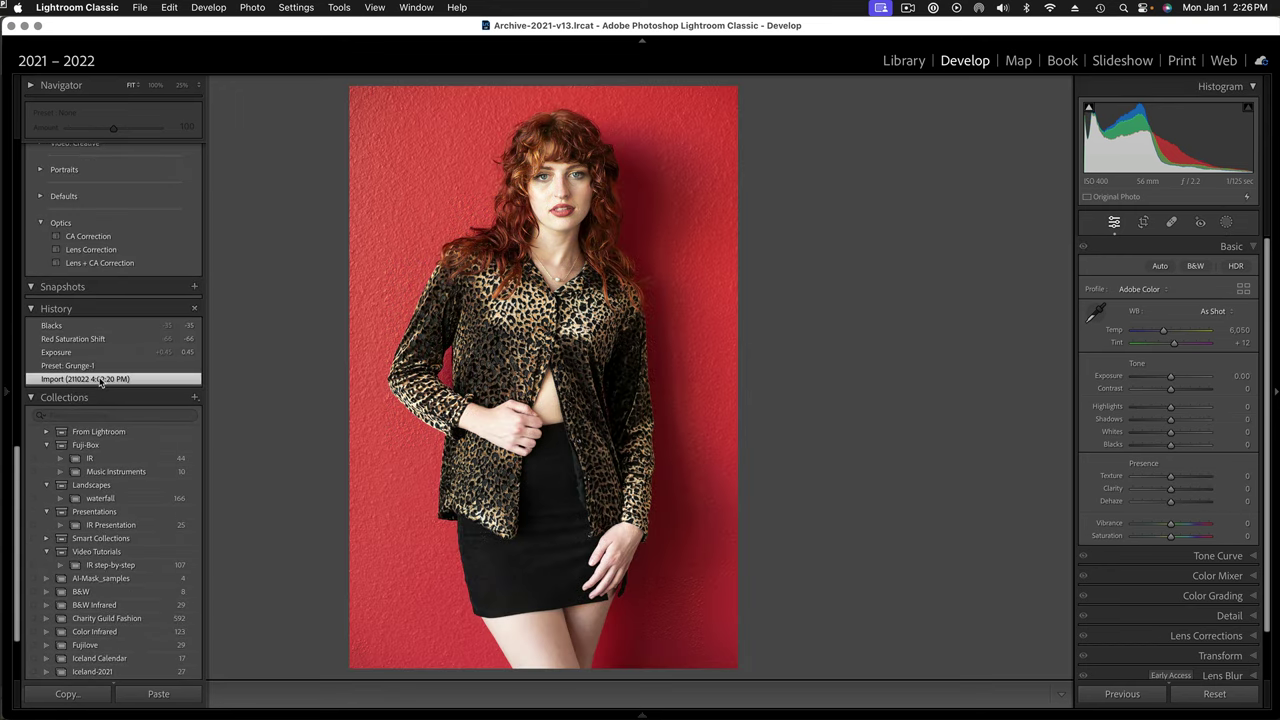
click(245, 6)
click(298, 143)
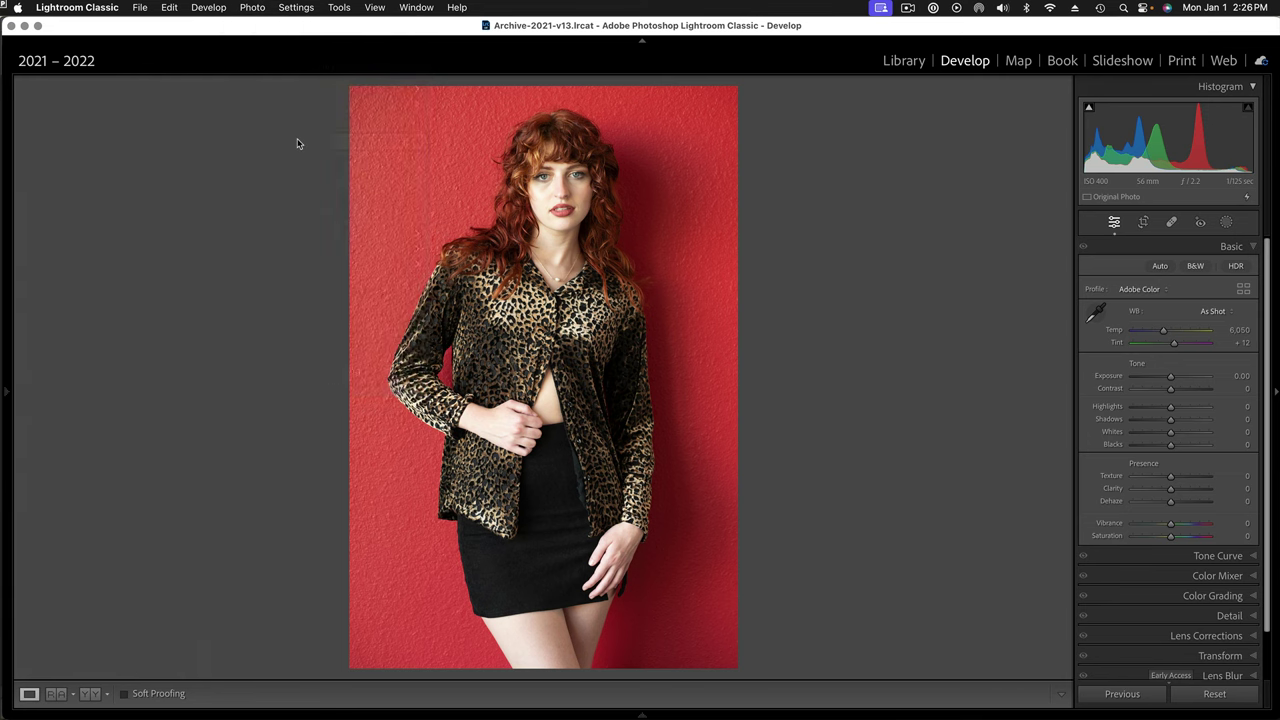
Step: Restore the edits up to the Blacks change and create another virtual copy
mouse_move(437, 711)
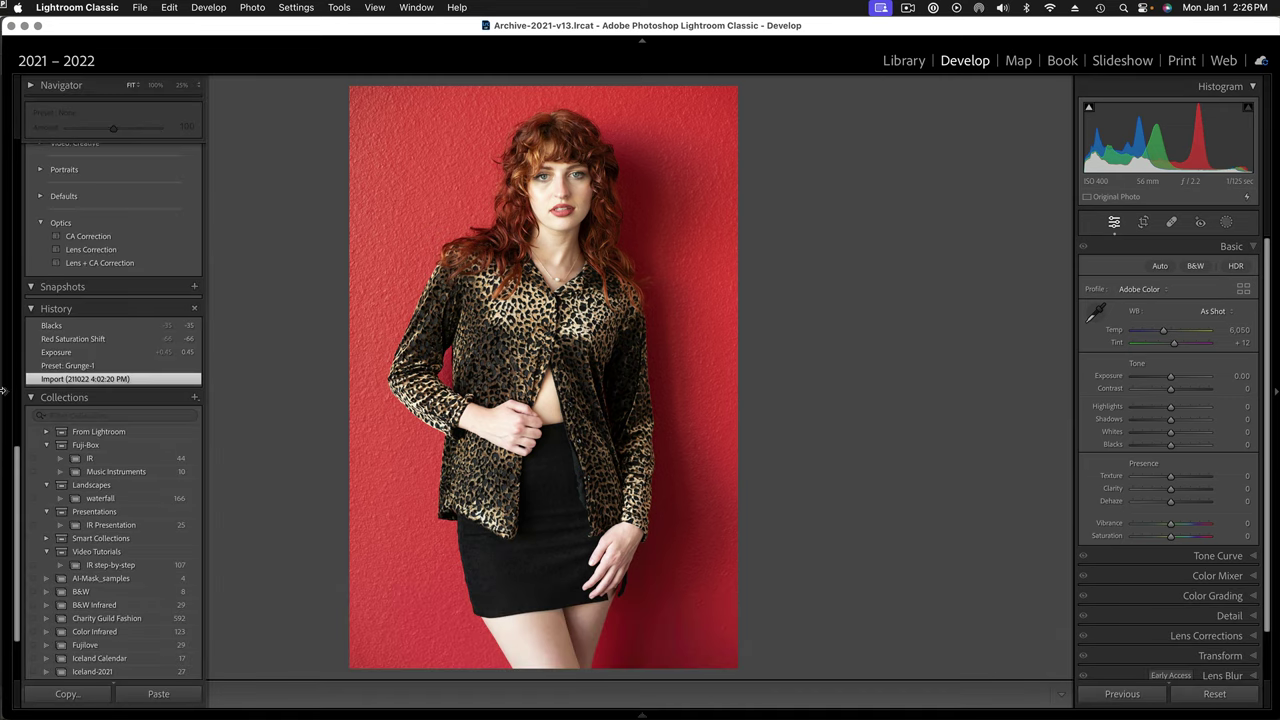
click(53, 328)
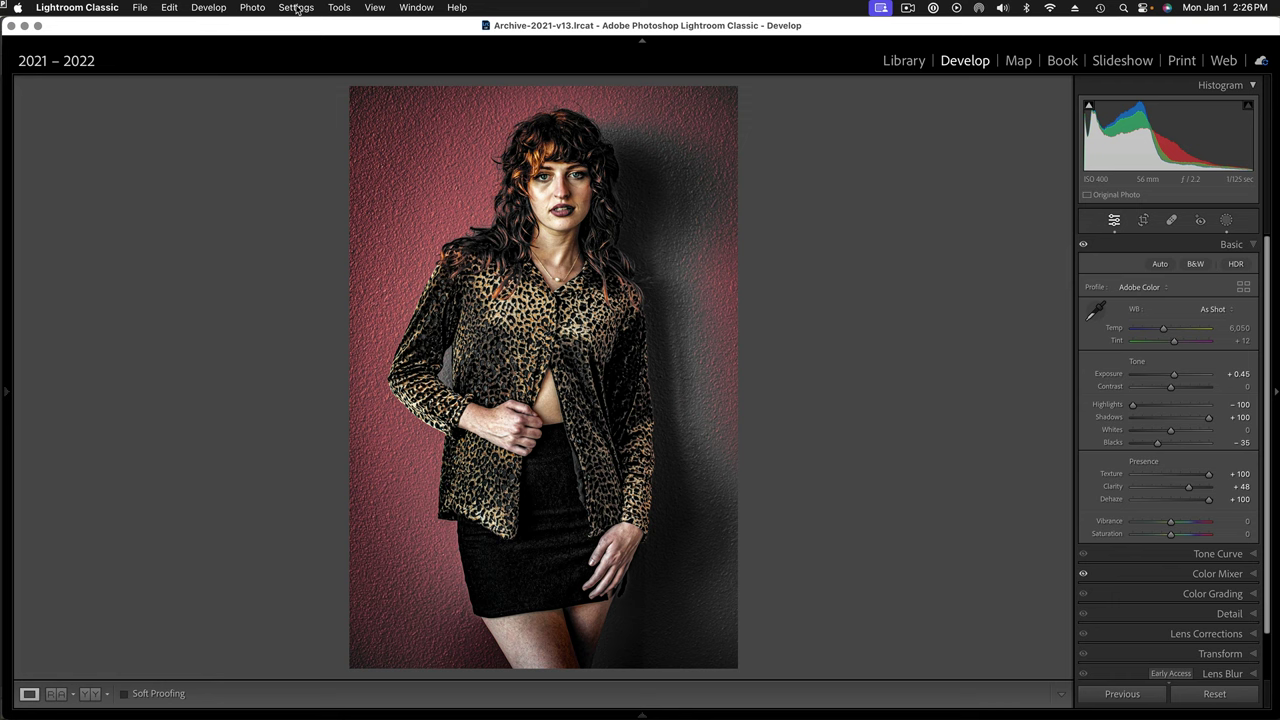
click(254, 8)
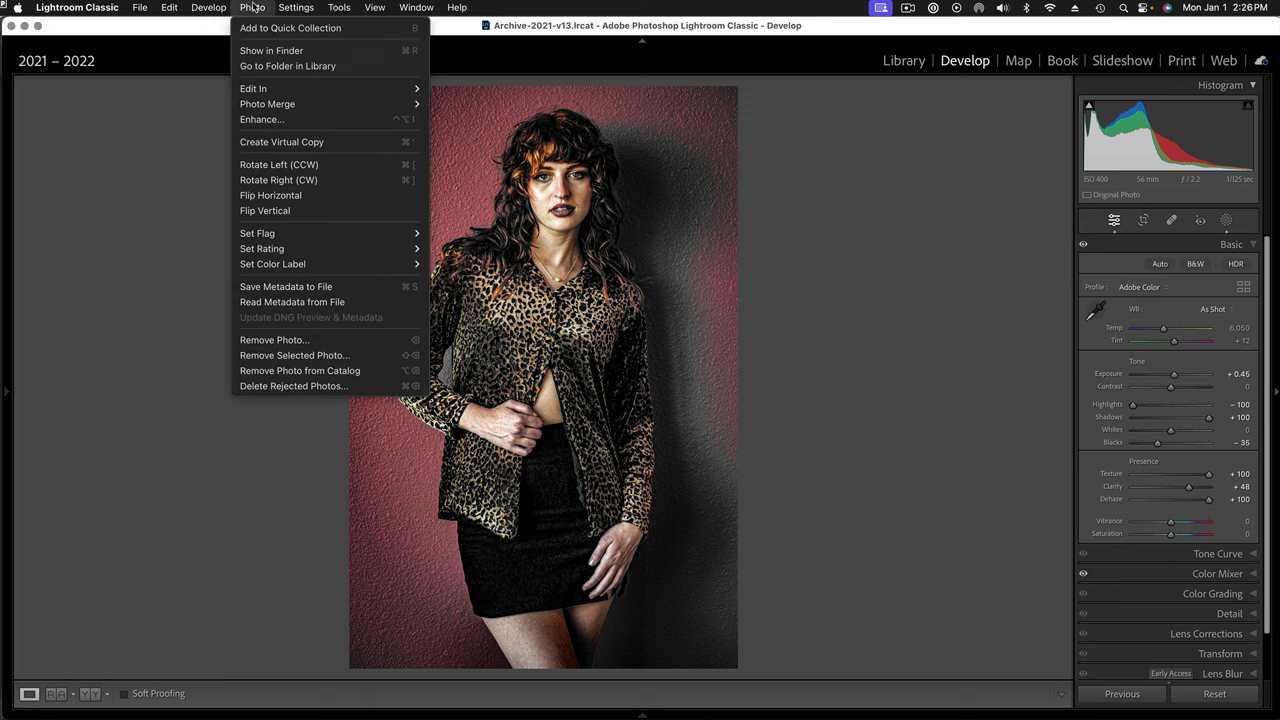
click(281, 142)
Step: Open the photo and its virtual copy as layers in Photoshop
mouse_move(574, 703)
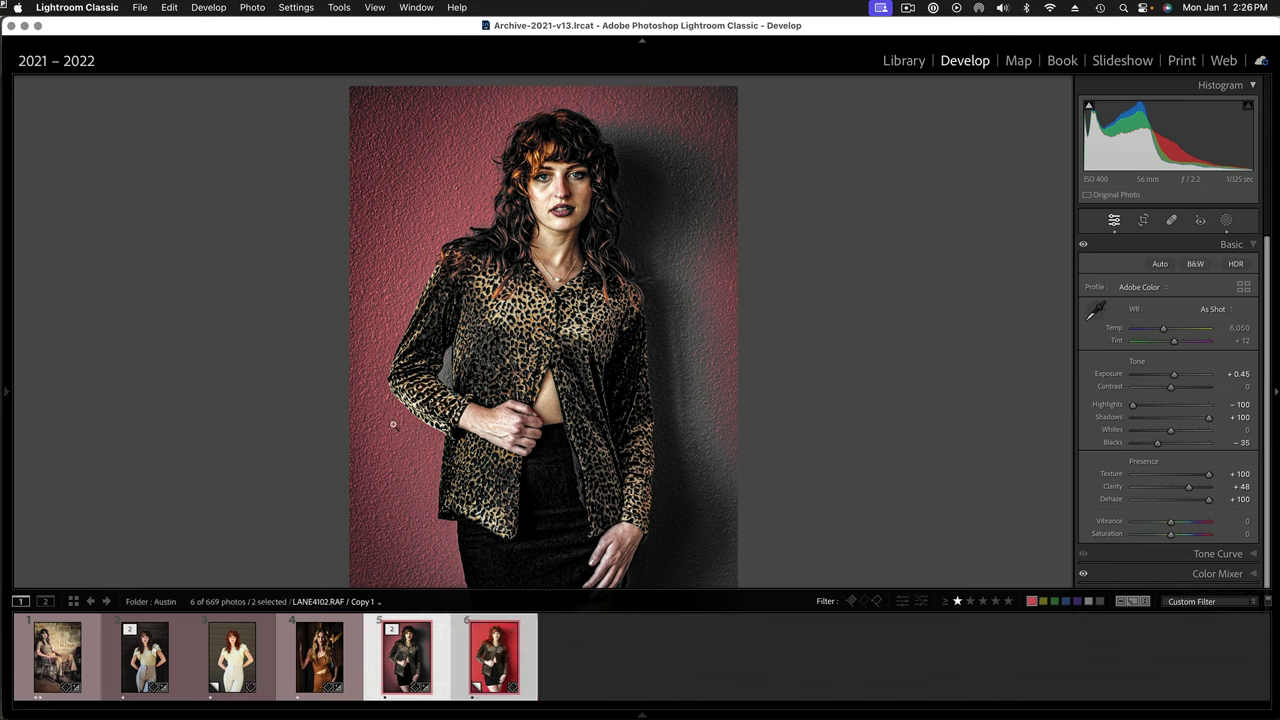
click(252, 8)
mouse_move(290, 89)
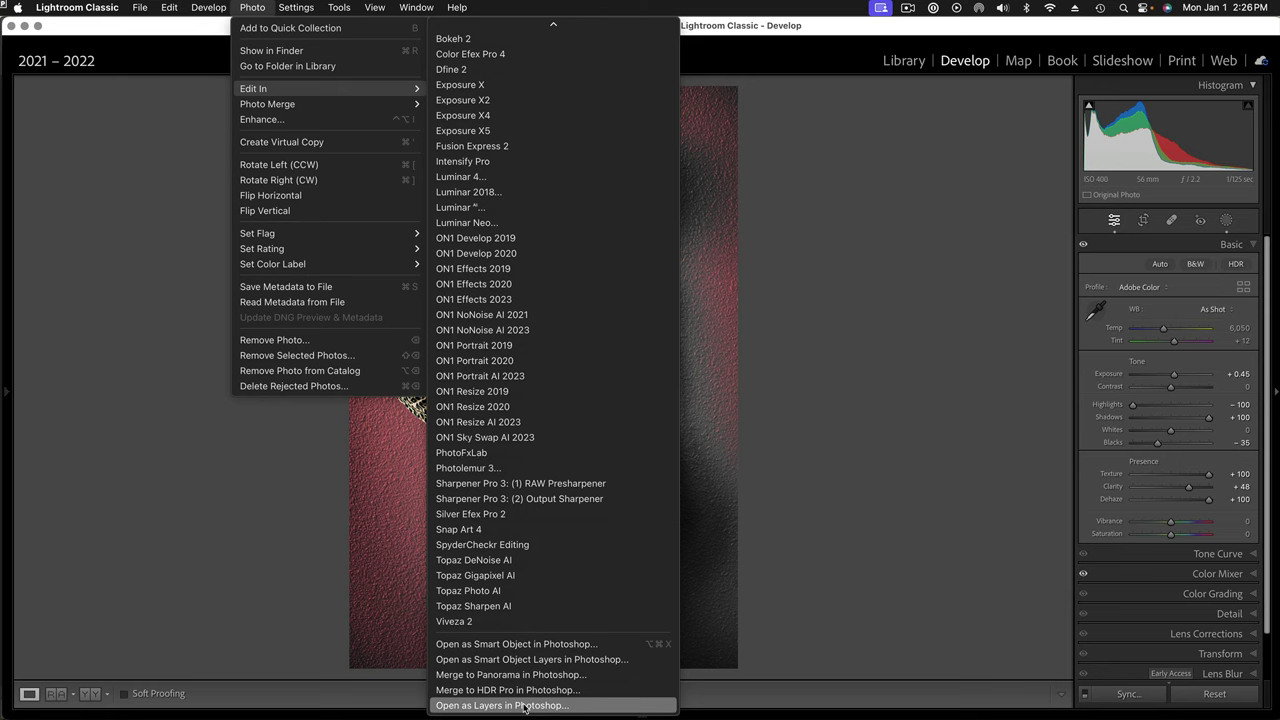
click(525, 706)
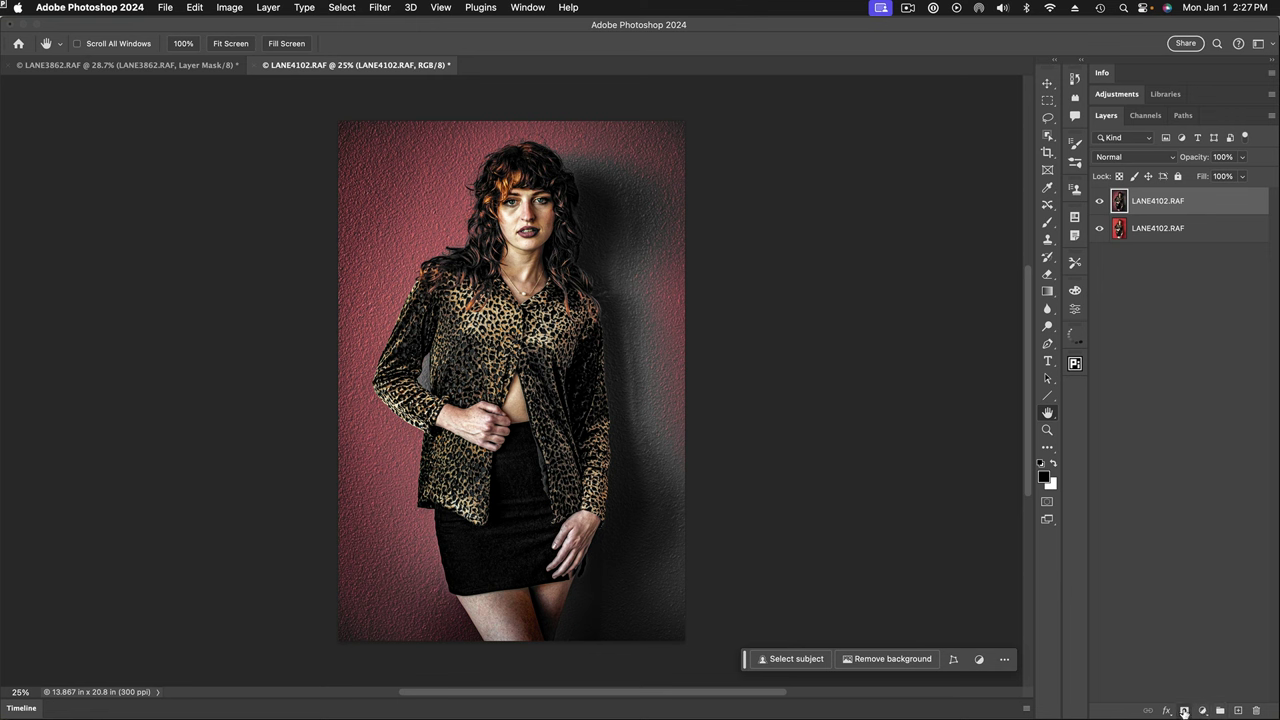
Step: Mask the top layer and brush black over the eyes and cheek to reveal smooth skin
click(1184, 711)
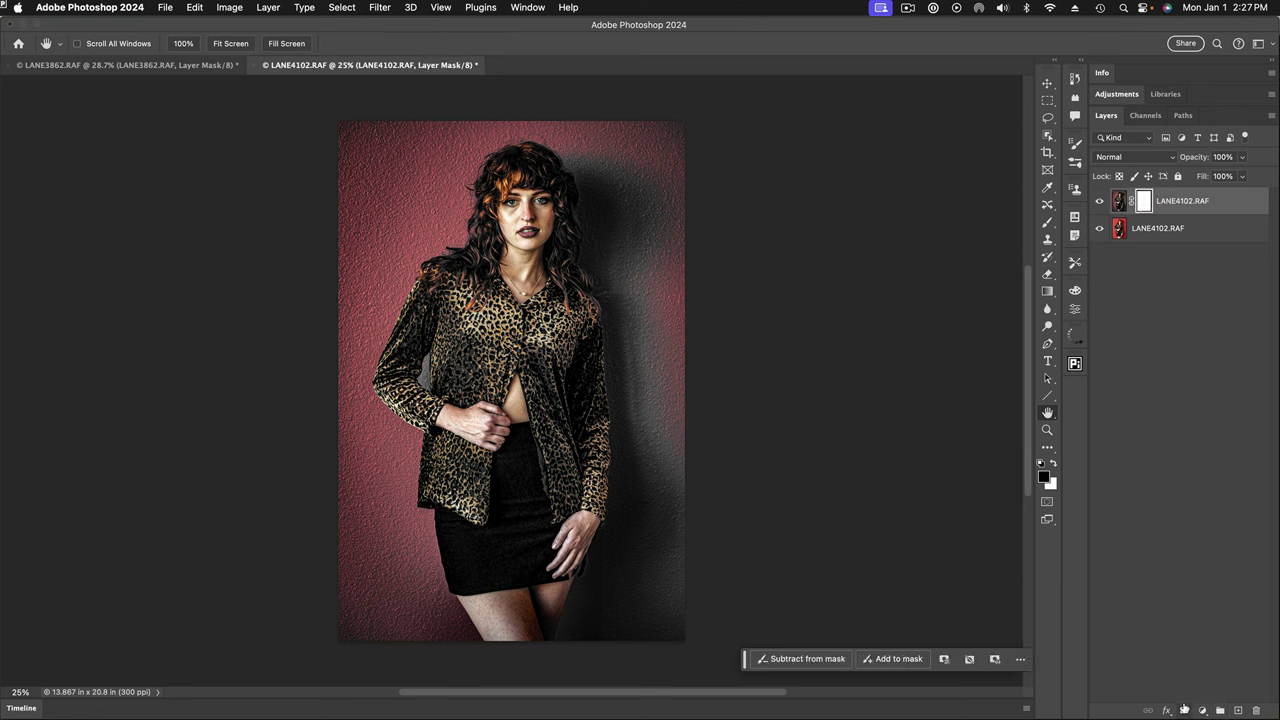
click(1048, 223)
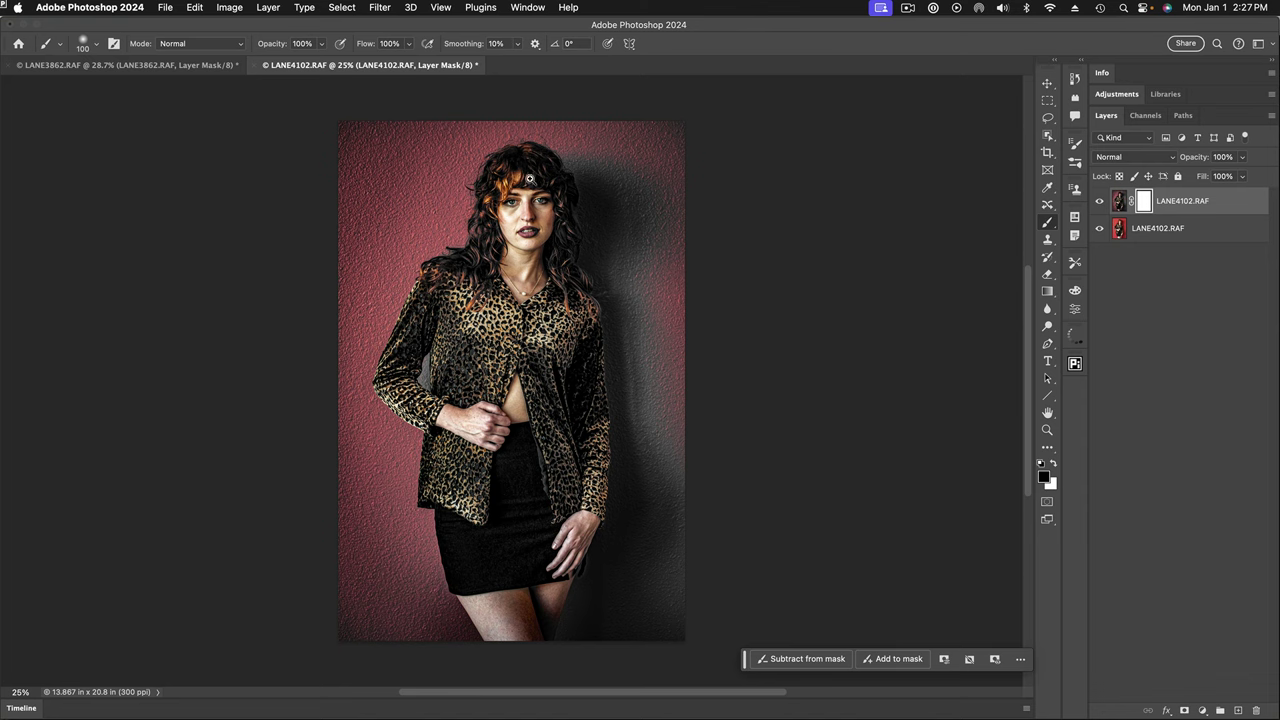
scroll(518, 227, up, 3)
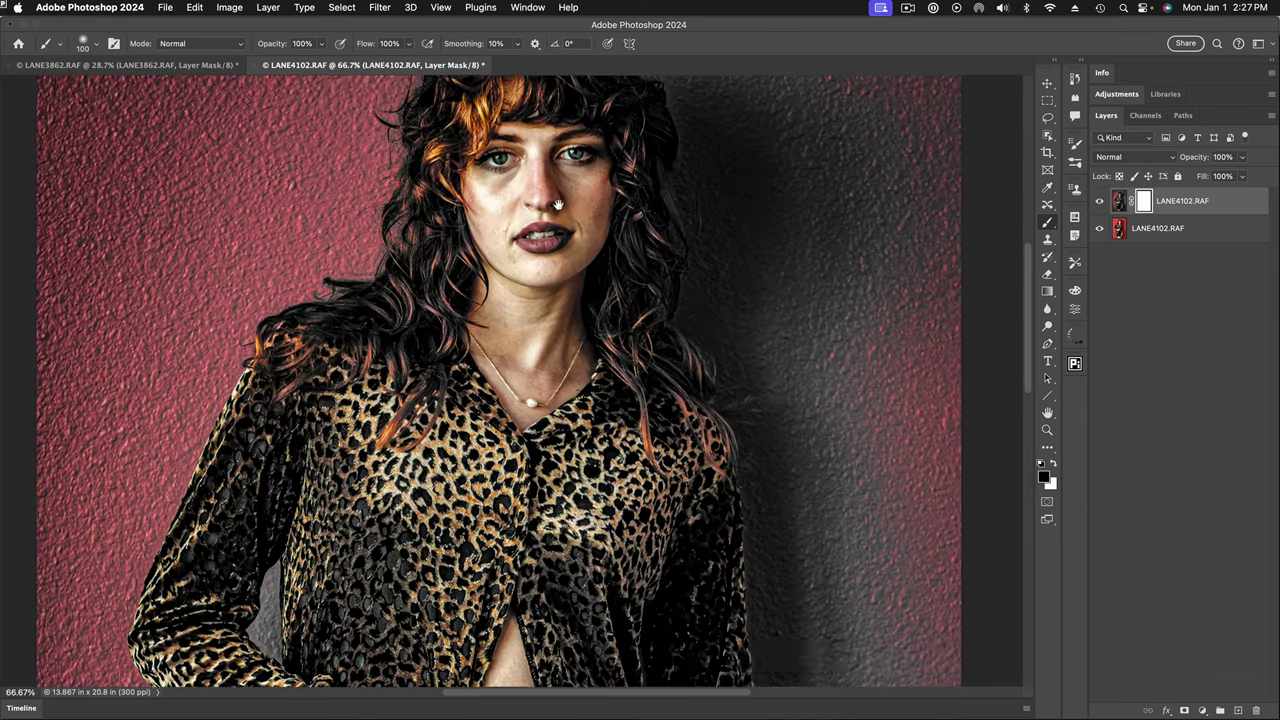
scroll(558, 206, up, 4)
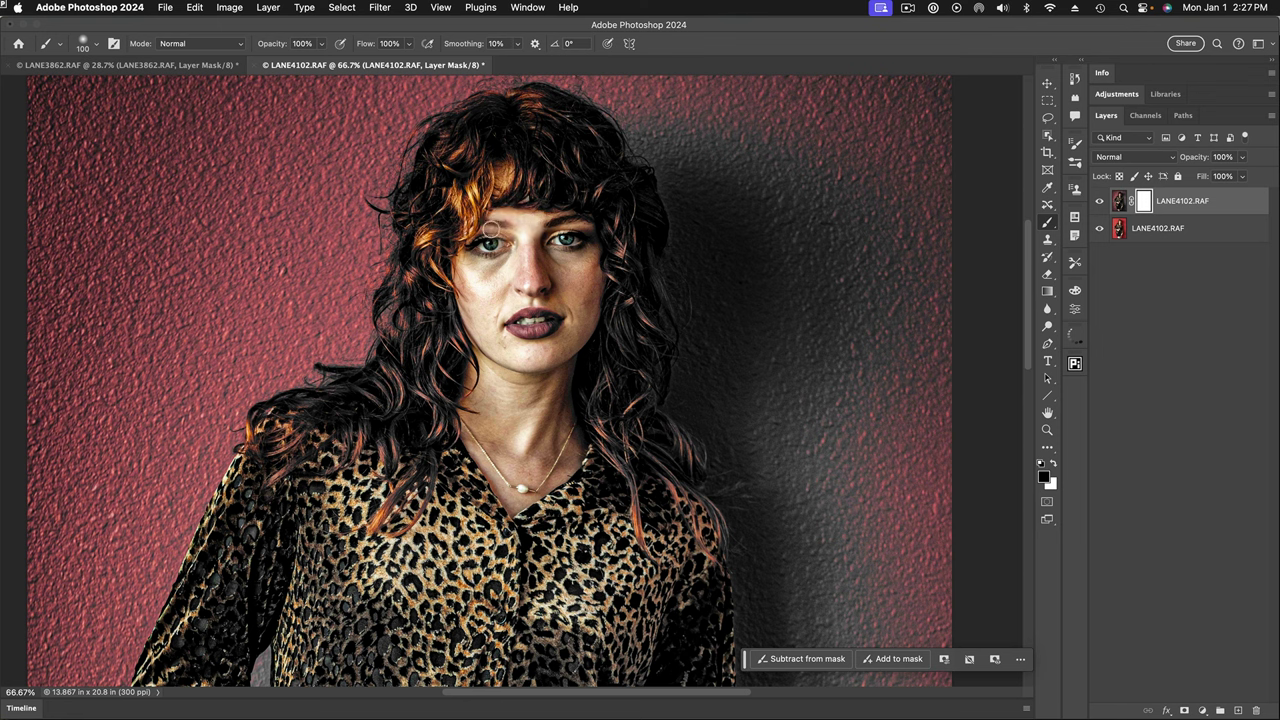
mouse_move(466, 247)
mouse_down()
mouse_move(498, 252)
mouse_move(468, 268)
mouse_move(486, 314)
mouse_up()
mouse_move(500, 262)
mouse_down()
mouse_move(530, 268)
mouse_move(524, 290)
mouse_move(560, 280)
mouse_move(556, 232)
mouse_move(592, 300)
mouse_move(530, 300)
mouse_move(560, 297)
mouse_move(505, 325)
mouse_move(535, 340)
mouse_move(555, 322)
mouse_move(518, 318)
mouse_move(570, 360)
mouse_move(490, 370)
mouse_move(490, 410)
mouse_move(470, 430)
mouse_move(512, 500)
mouse_move(512, 405)
mouse_move(560, 380)
mouse_move(540, 485)
mouse_move(565, 440)
mouse_move(562, 389)
mouse_up()
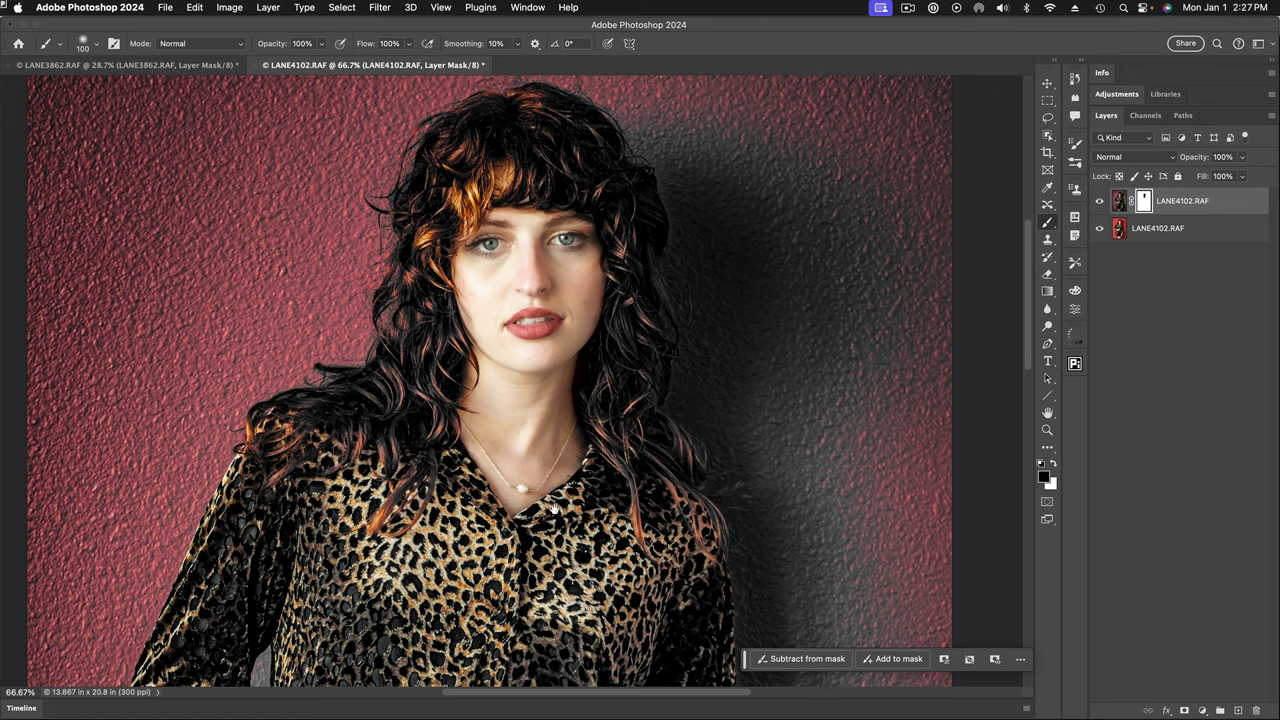
Step: Paint black on the mask over the belly, hand and thigh to restore smooth skin
scroll(555, 509, down, 5)
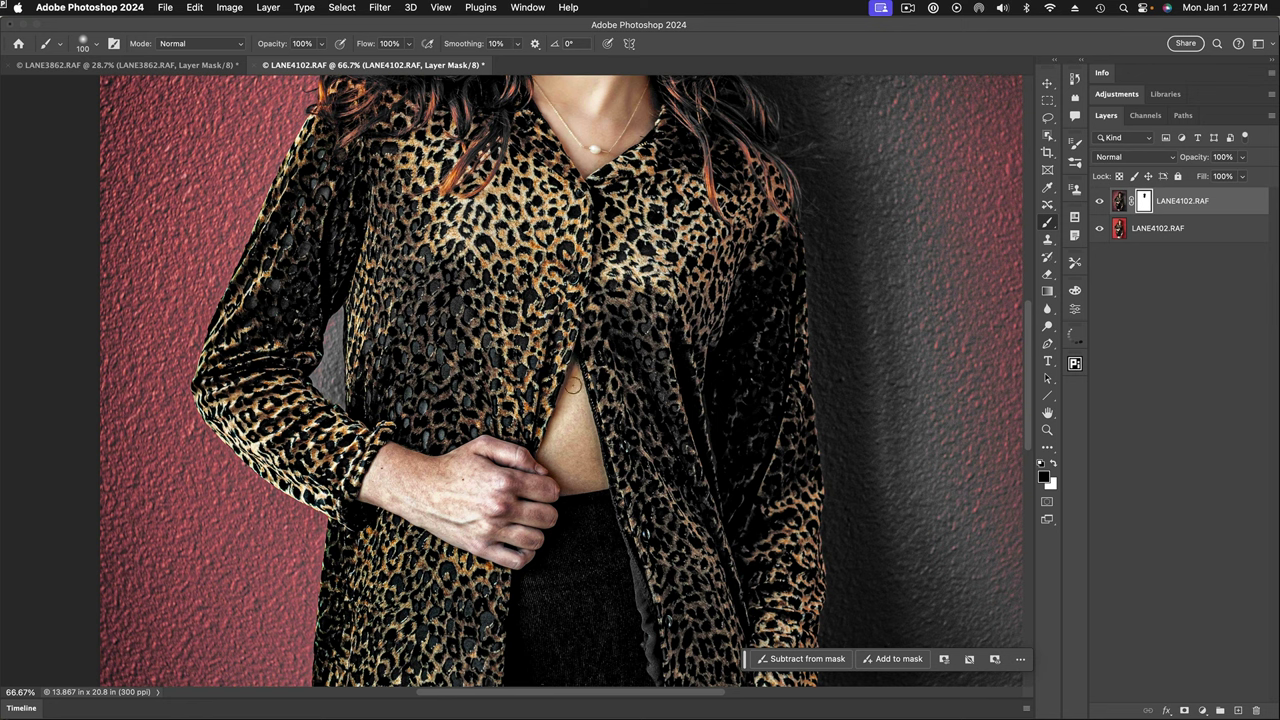
mouse_move(573, 384)
mouse_down()
mouse_move(551, 452)
mouse_move(578, 483)
mouse_move(577, 409)
mouse_move(596, 477)
mouse_move(389, 456)
mouse_move(457, 468)
mouse_move(493, 452)
mouse_move(518, 463)
mouse_move(375, 474)
mouse_move(442, 484)
mouse_move(420, 498)
mouse_move(381, 491)
mouse_move(514, 555)
mouse_move(526, 536)
mouse_move(441, 495)
mouse_move(468, 507)
mouse_move(480, 491)
mouse_move(445, 486)
mouse_move(550, 491)
mouse_move(514, 490)
mouse_move(548, 516)
mouse_move(492, 506)
mouse_move(521, 517)
mouse_move(474, 523)
mouse_move(526, 543)
mouse_up()
scroll(803, 543, down, 6)
mouse_move(603, 401)
mouse_down()
mouse_move(576, 445)
mouse_move(646, 369)
mouse_move(562, 505)
mouse_move(664, 383)
mouse_move(607, 501)
mouse_move(578, 521)
mouse_move(632, 481)
mouse_move(686, 375)
mouse_up()
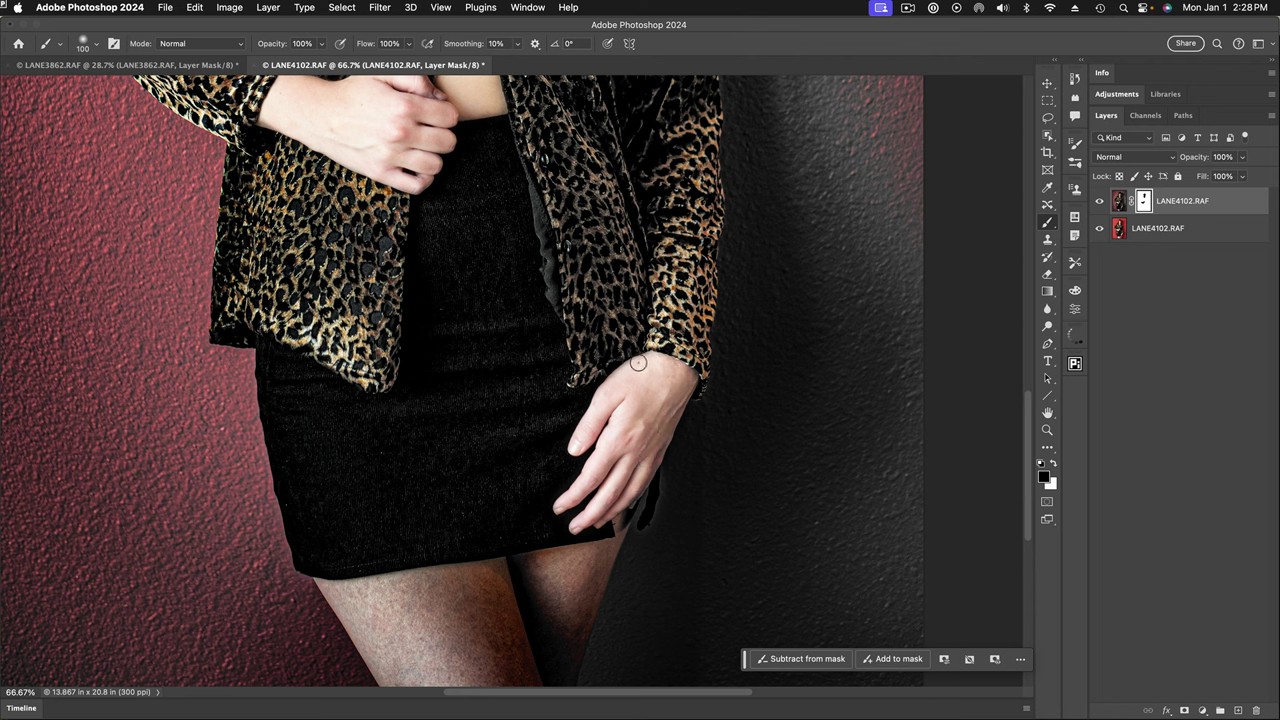
mouse_move(328, 588)
mouse_down()
mouse_move(620, 549)
mouse_move(560, 680)
mouse_move(550, 612)
mouse_move(535, 628)
mouse_move(575, 572)
mouse_up()
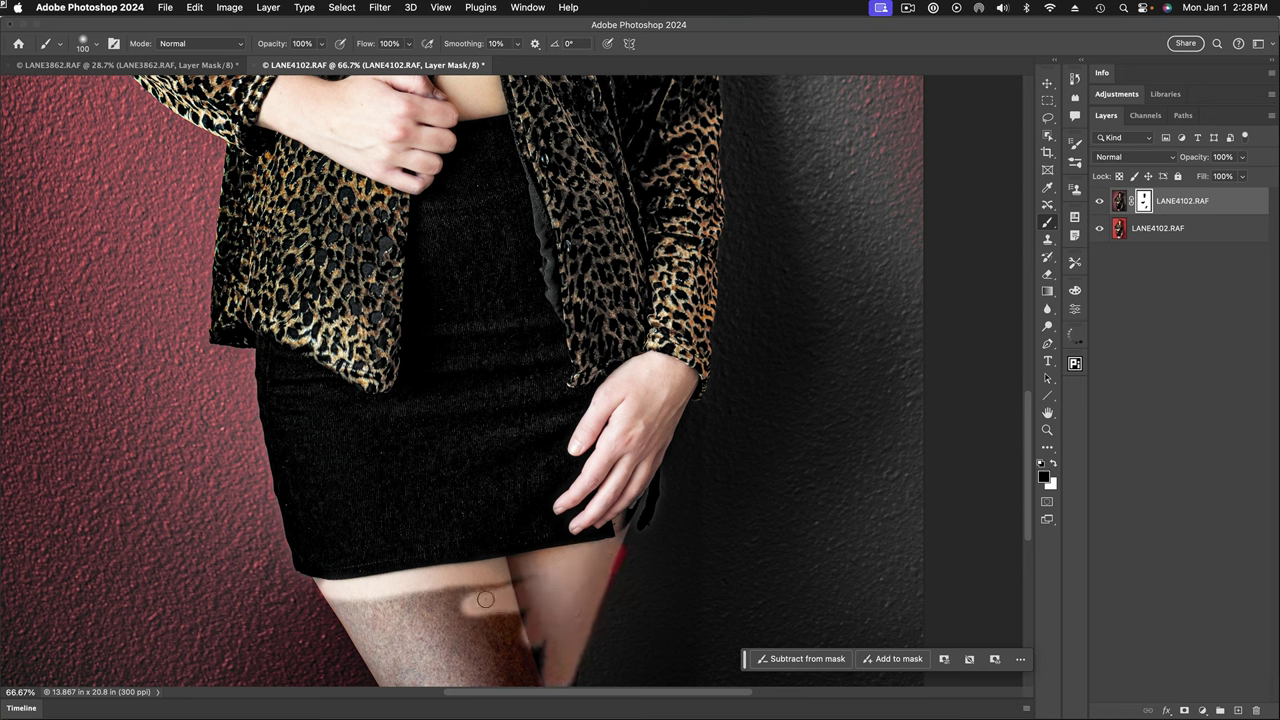
mouse_move(503, 593)
mouse_down()
mouse_move(395, 607)
mouse_move(336, 598)
mouse_move(399, 679)
mouse_move(377, 610)
mouse_move(412, 667)
mouse_move(426, 609)
mouse_move(415, 523)
mouse_move(385, 469)
mouse_move(411, 508)
mouse_move(389, 482)
mouse_move(374, 546)
mouse_move(394, 569)
mouse_move(432, 527)
mouse_move(444, 536)
mouse_move(479, 477)
mouse_move(451, 465)
mouse_up()
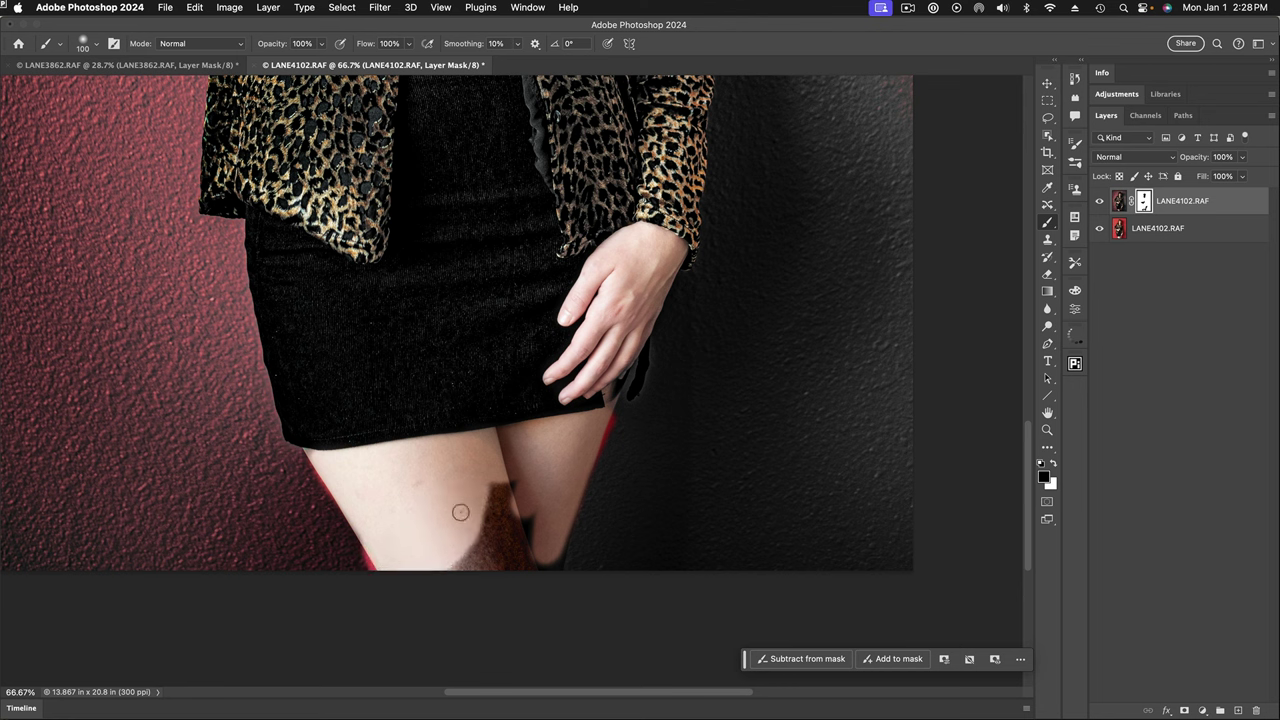
mouse_move(452, 544)
mouse_down()
mouse_move(480, 505)
mouse_move(473, 554)
mouse_move(499, 507)
mouse_move(493, 481)
mouse_move(502, 539)
mouse_move(521, 558)
mouse_move(539, 491)
mouse_move(554, 558)
mouse_up()
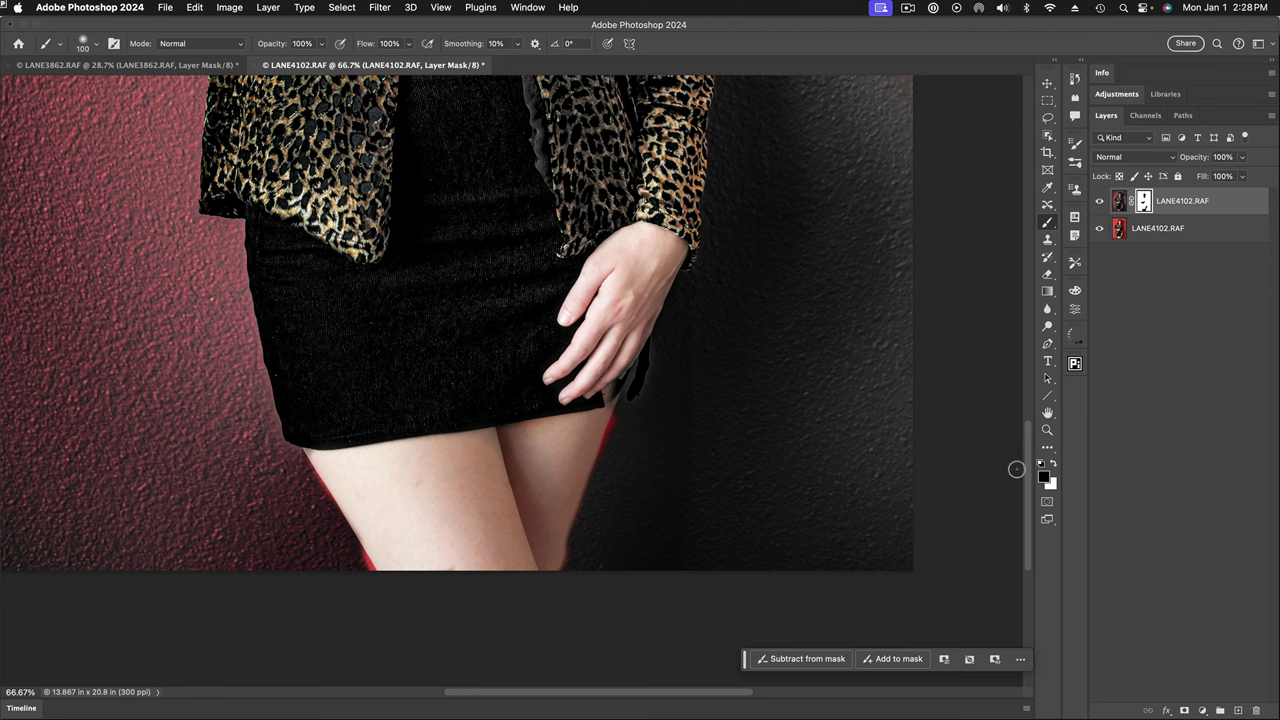
Step: Paint white along both leg edges to remove the red fringe, then fit the figure on screen
click(1053, 466)
drag(626, 404, 540, 609)
drag(295, 457, 377, 599)
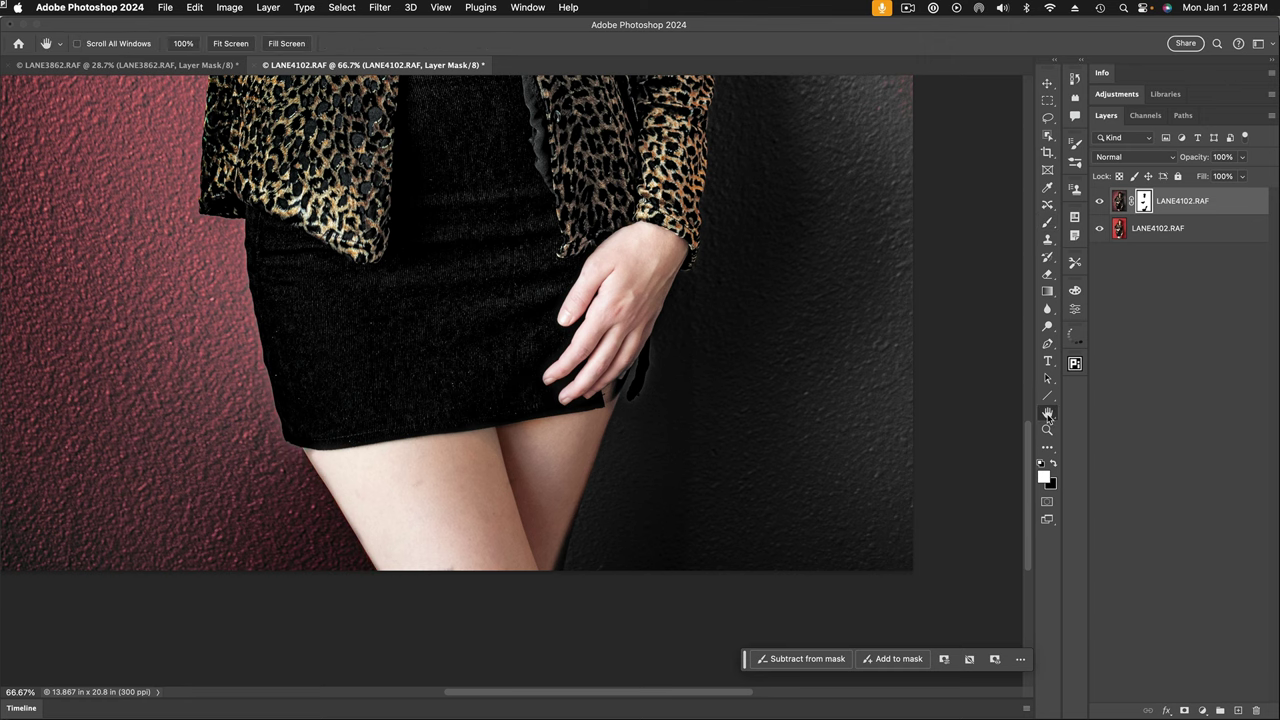
double_click(1047, 412)
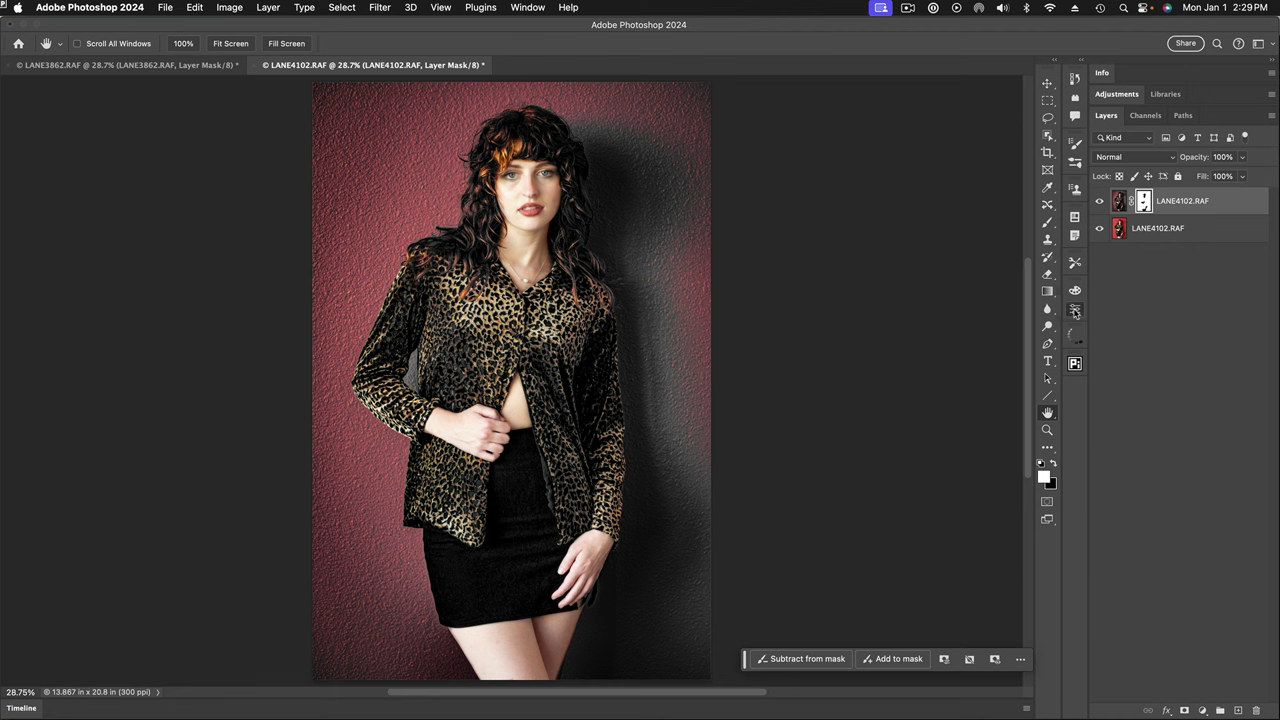
Step: Lower the mask density to 85% and toggle the grunge layer to compare with the original
click(1074, 311)
drag(1041, 389, 998, 389)
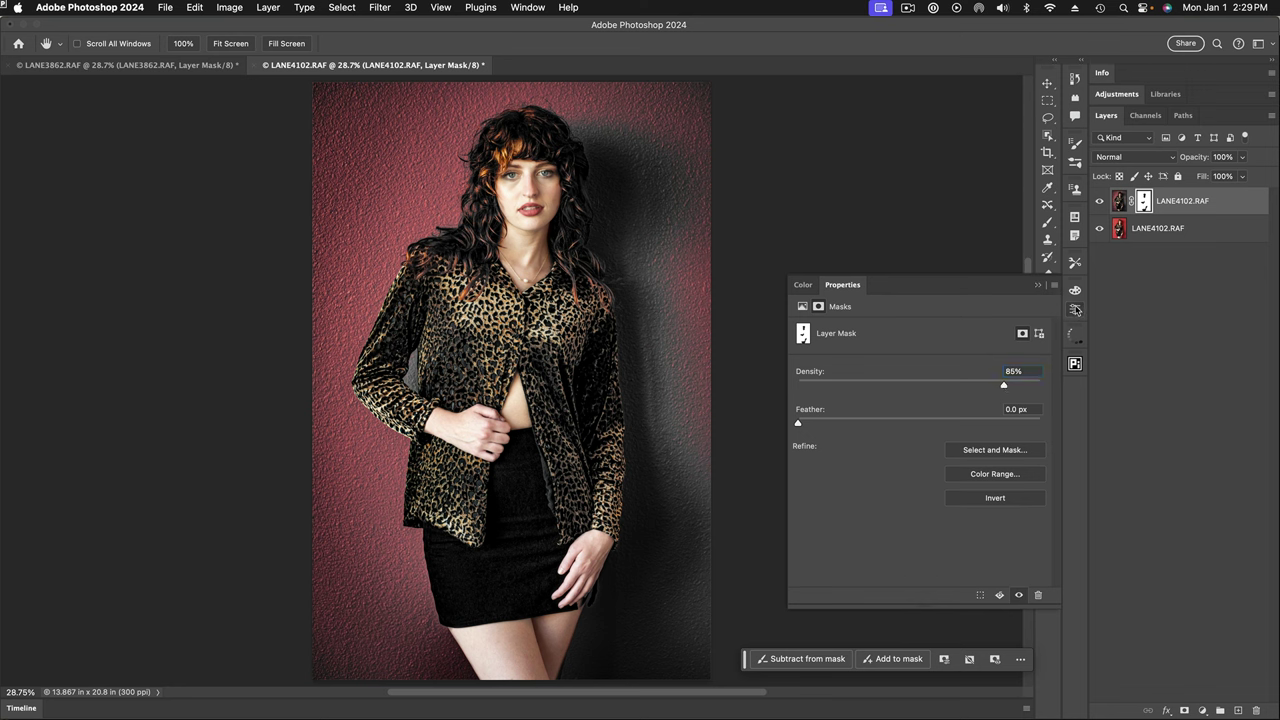
click(1075, 311)
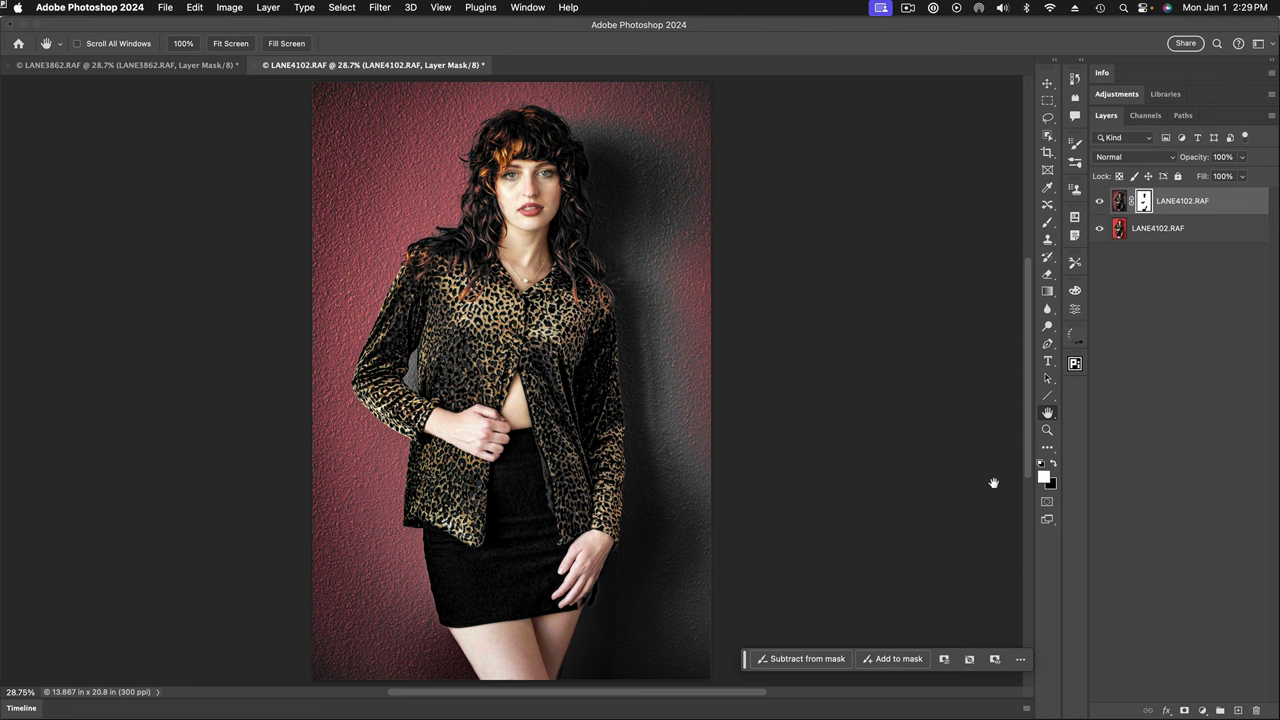
click(1099, 202)
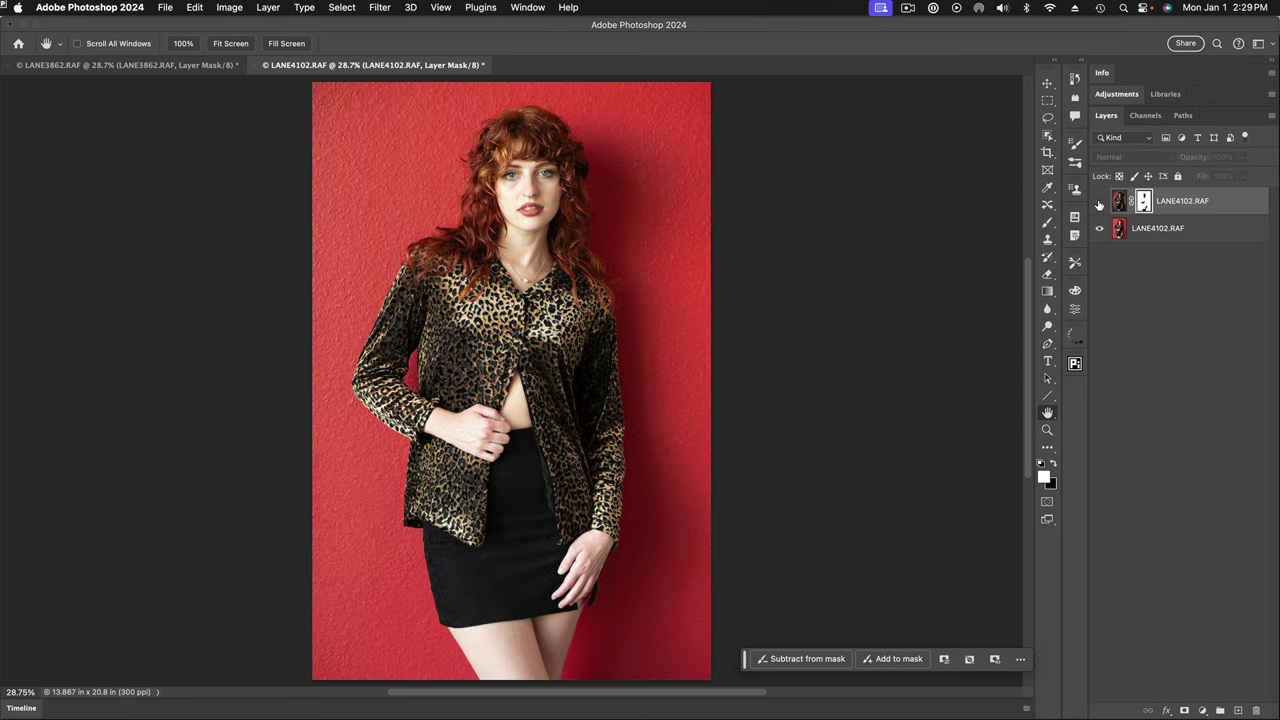
click(1099, 202)
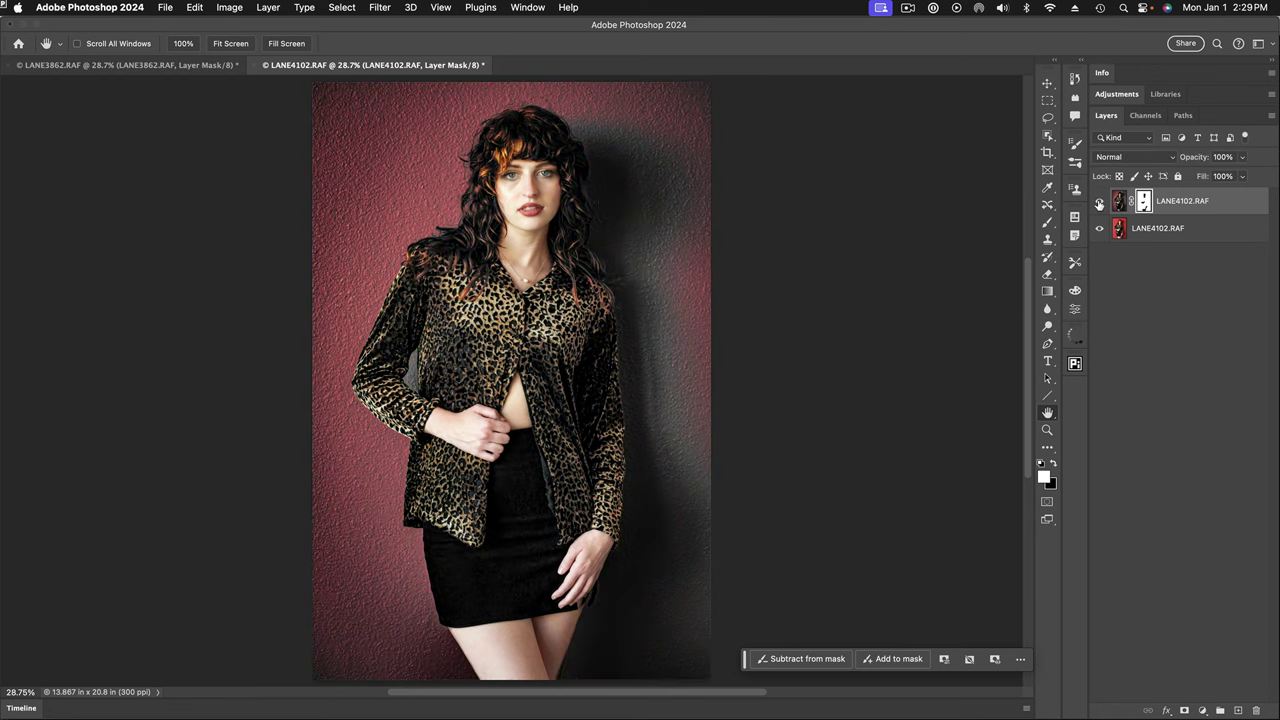
click(1099, 202)
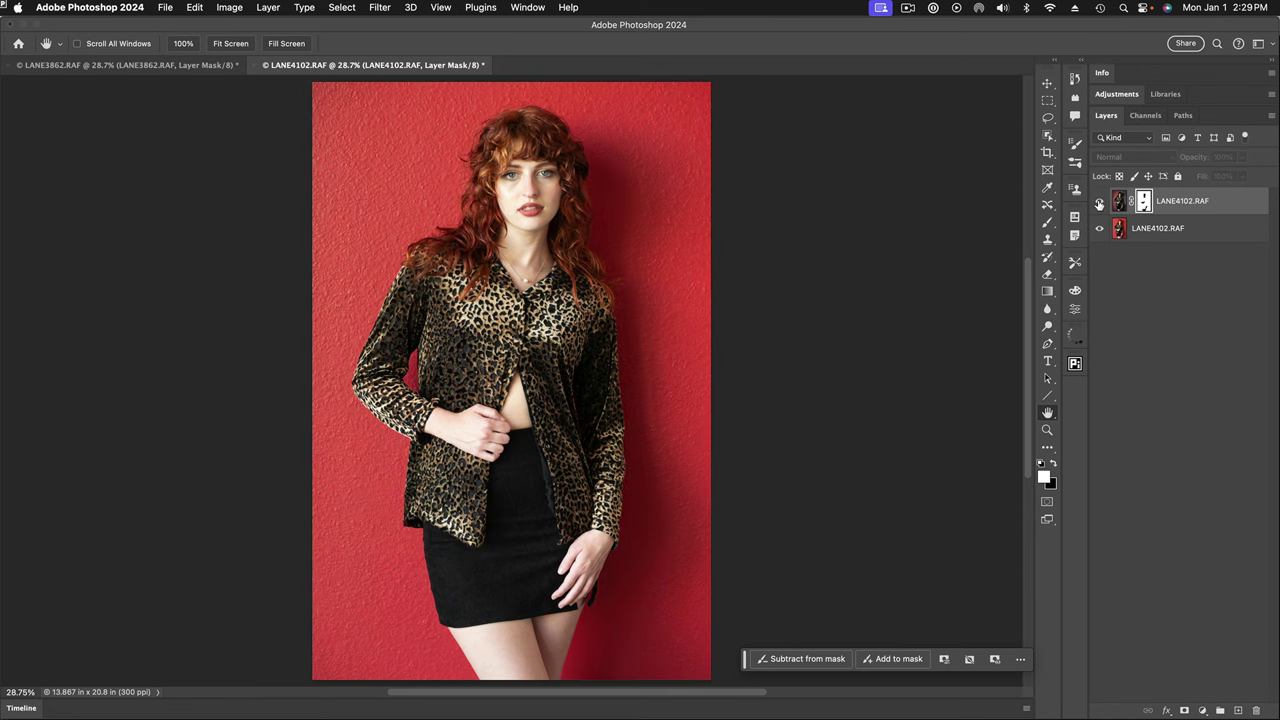
click(1099, 202)
click(1099, 202)
click(1099, 202)
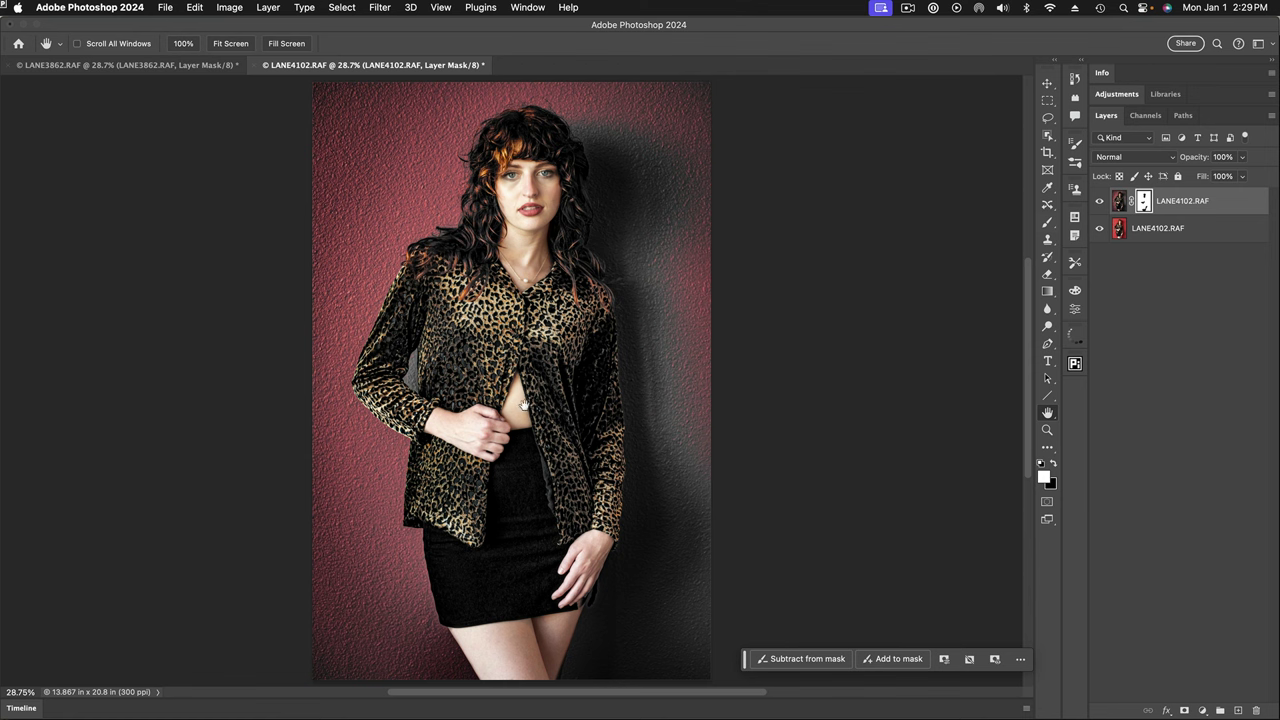
Step: Save the document as LANE4102-Edit.psd and return to Lightroom Classic
click(166, 8)
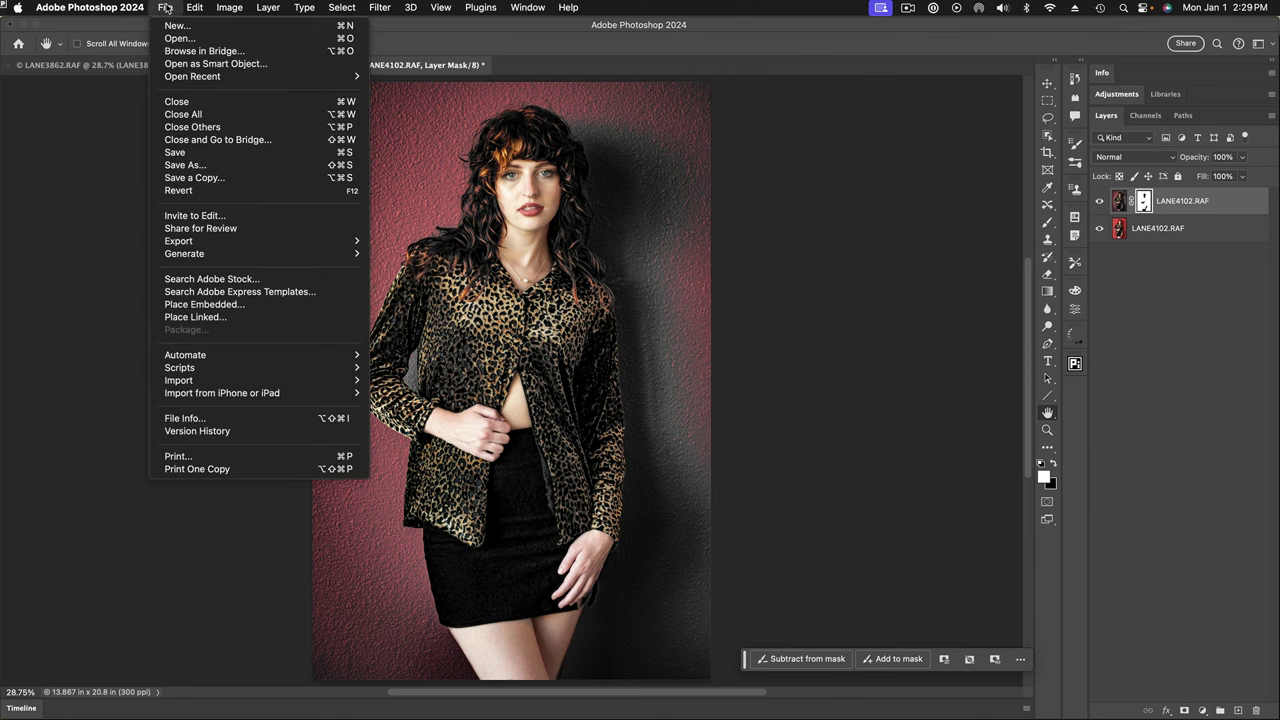
click(175, 152)
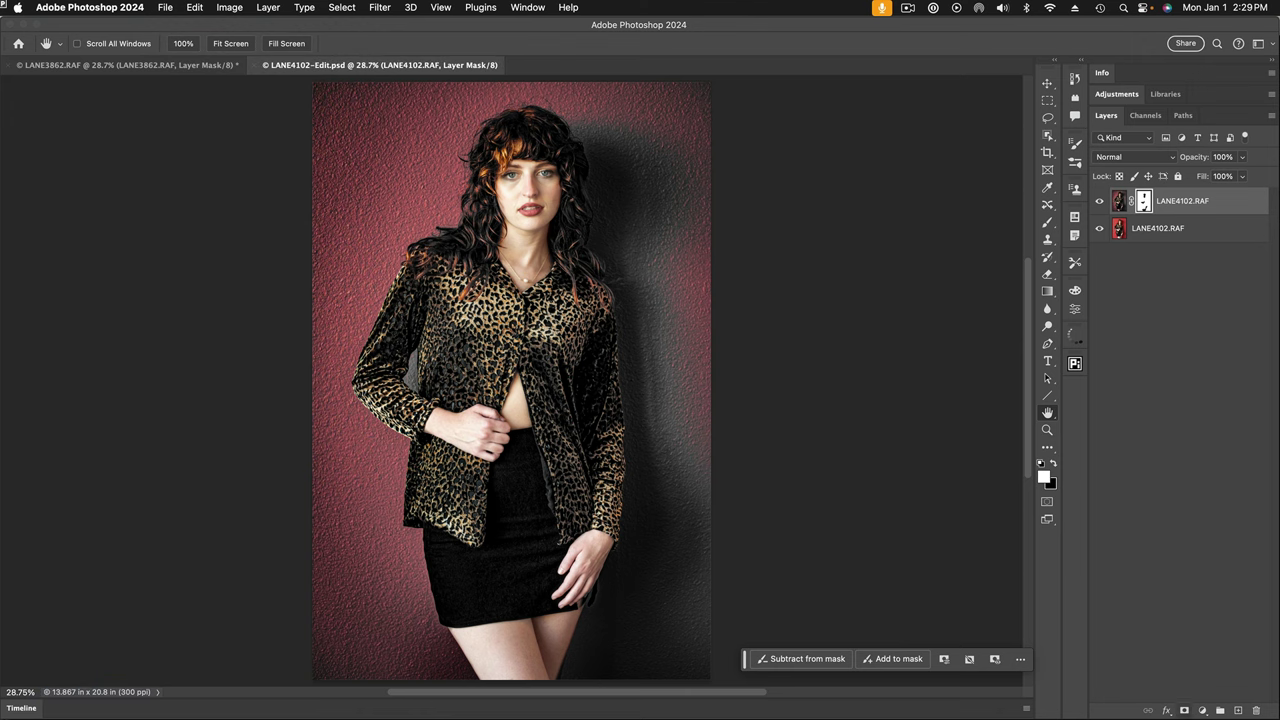
key(super+Tab)
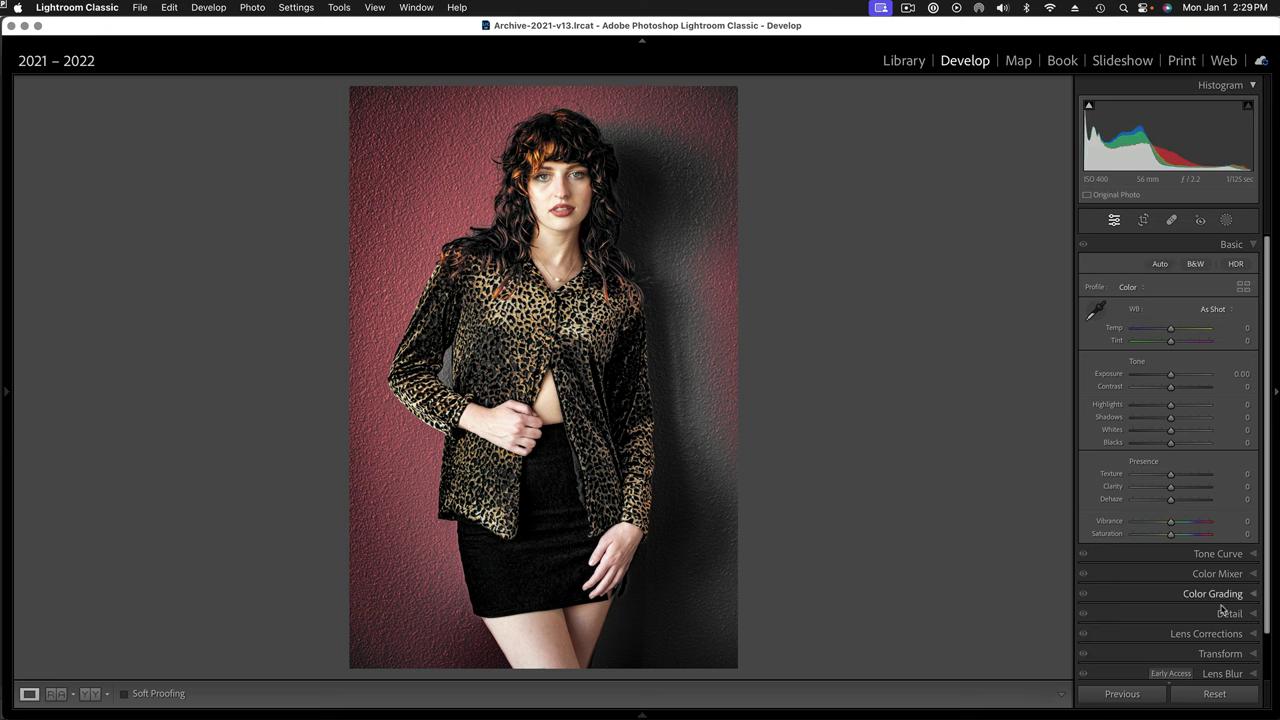
Step: In Effects, set the Post-Crop Vignetting Amount to −52 to darken the edges
drag(1267, 612, 1273, 676)
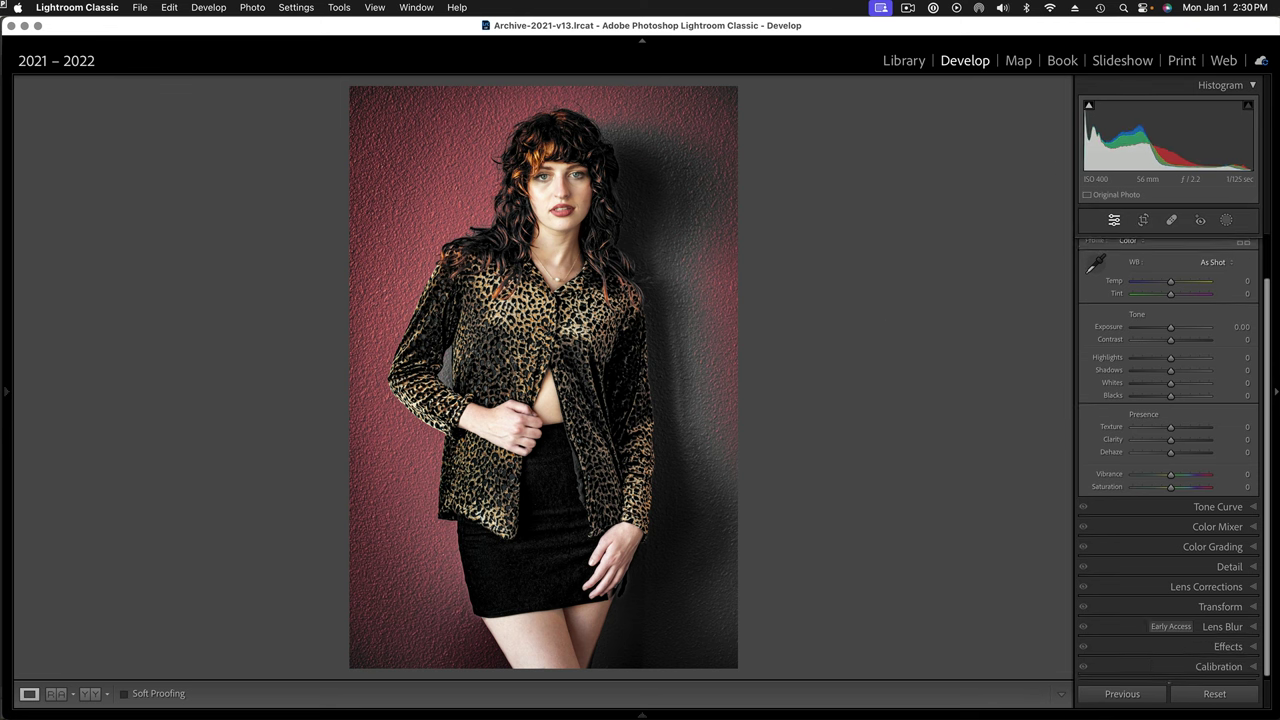
click(1257, 648)
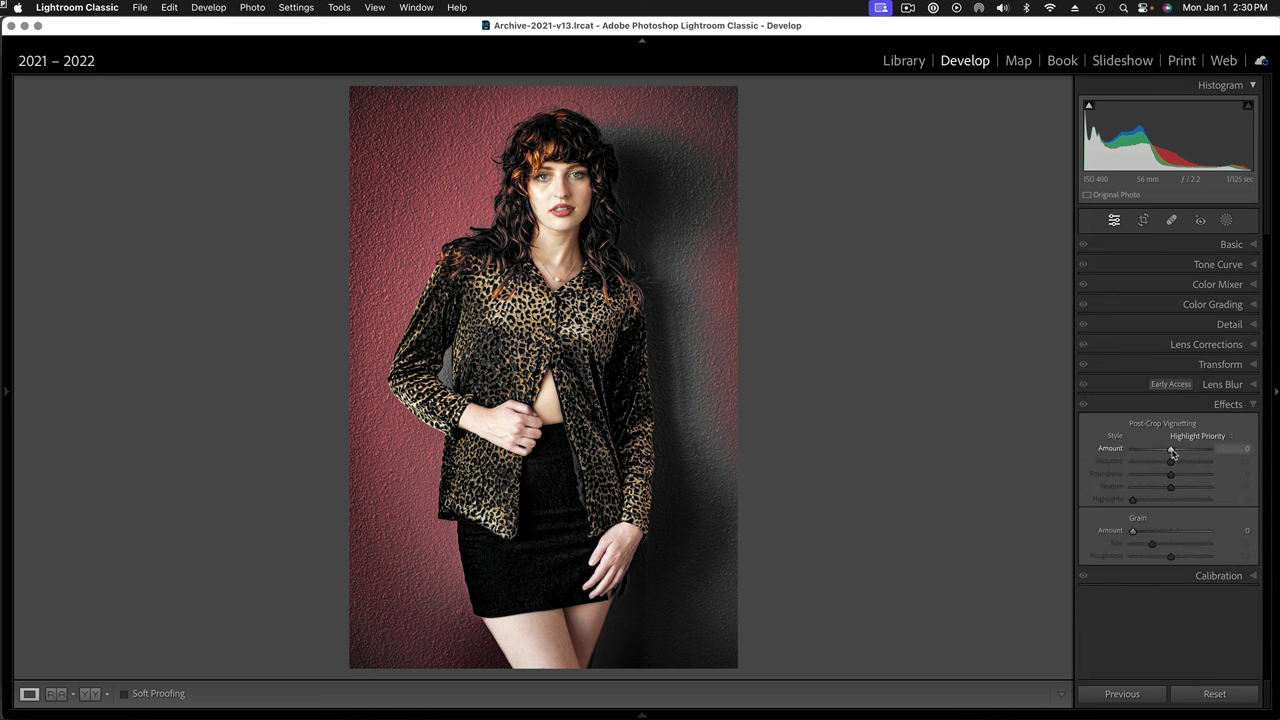
drag(1172, 452, 1153, 452)
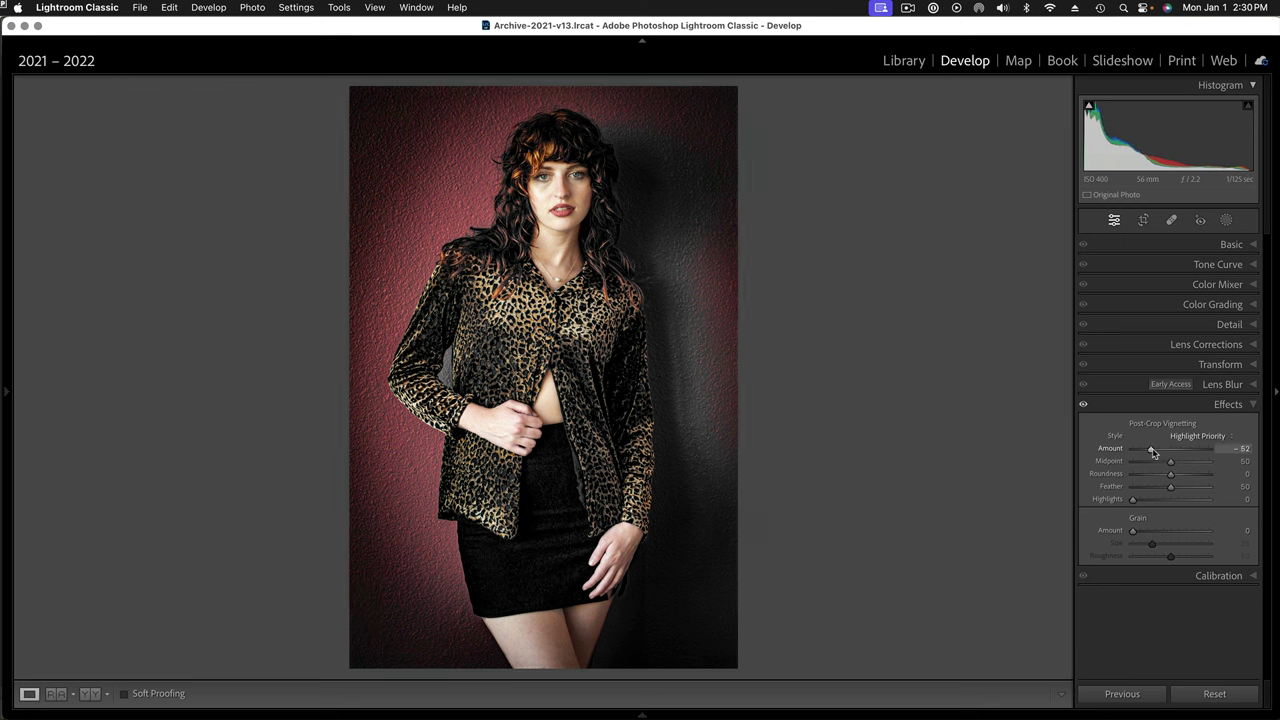